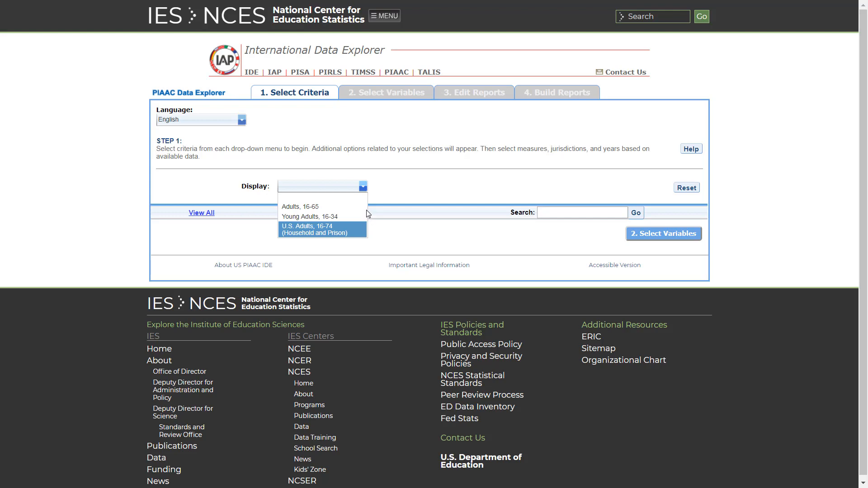
# Display data for Adults, 16-65 and review the Current work measures of the International background questionnaire.
pyautogui.click(362, 206)
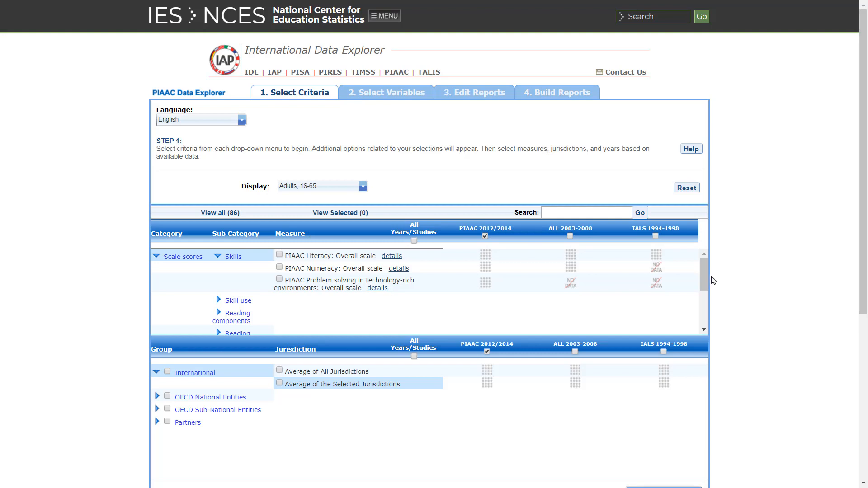
pyautogui.moveTo(706, 275); pyautogui.dragTo(701, 300)
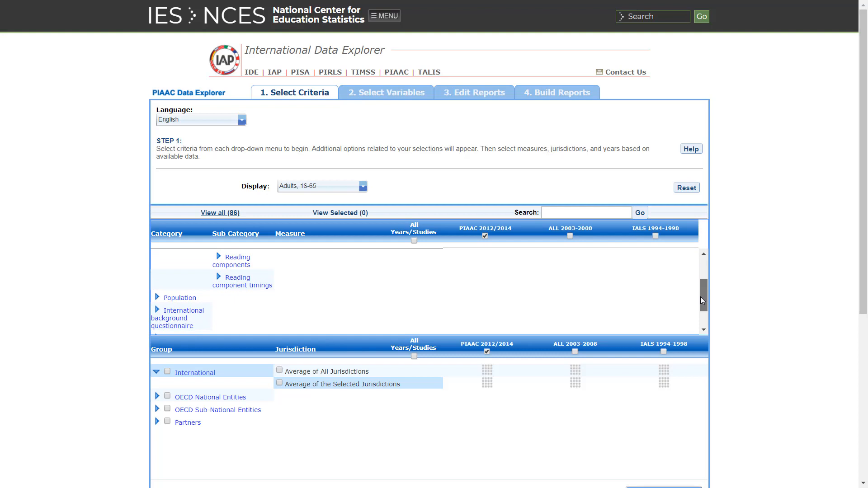
pyautogui.click(191, 283)
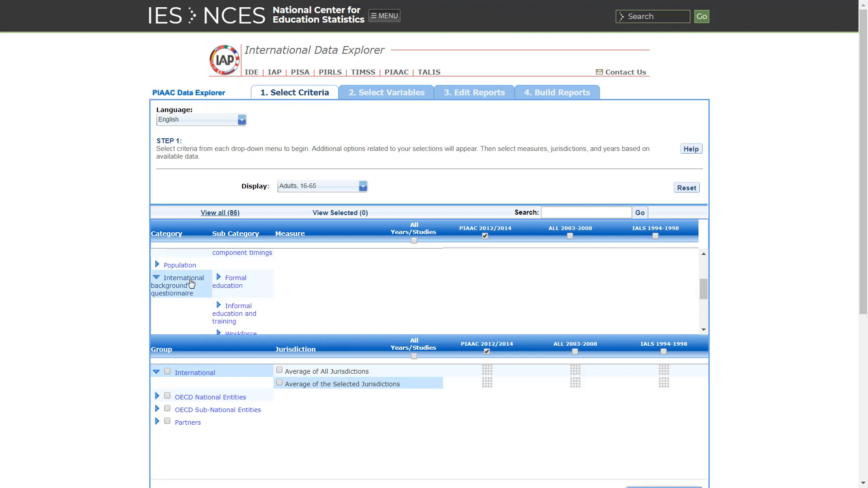
pyautogui.moveTo(699, 280); pyautogui.dragTo(700, 300)
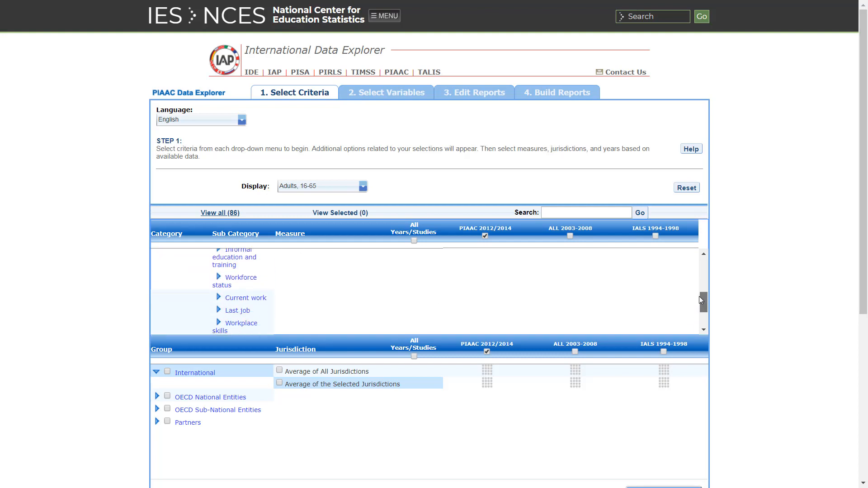
pyautogui.click(265, 297)
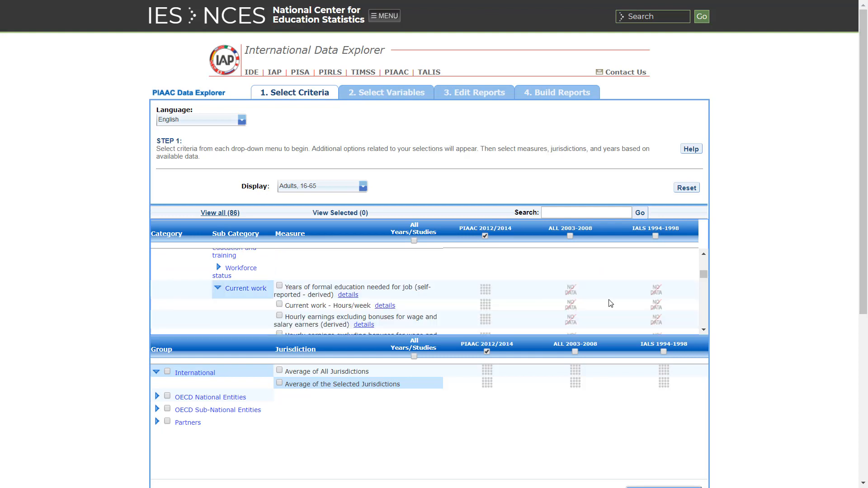
pyautogui.moveTo(704, 274); pyautogui.dragTo(704, 284)
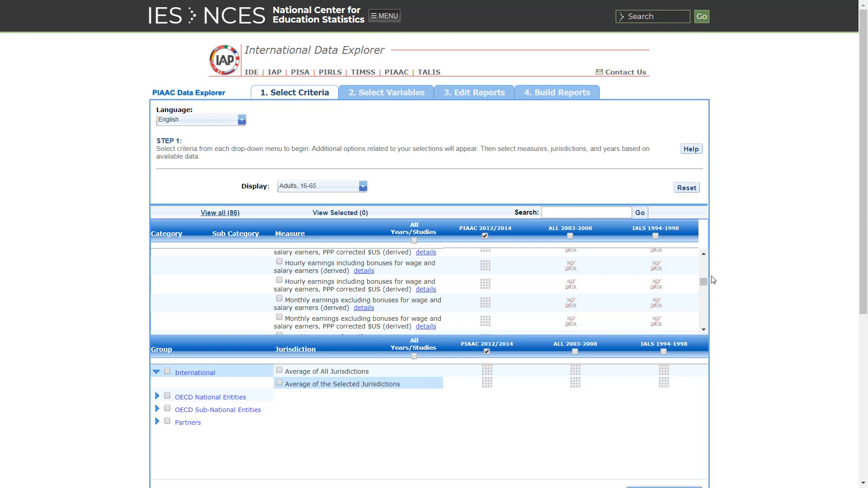
pyautogui.moveTo(702, 282); pyautogui.dragTo(700, 261)
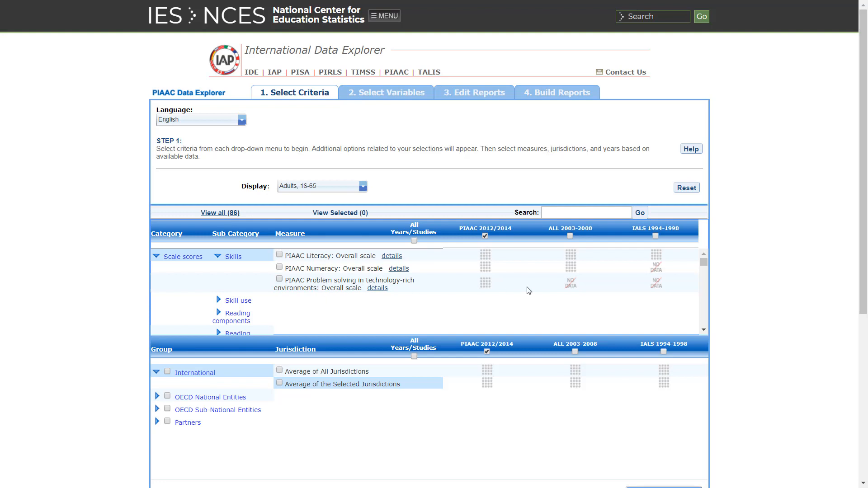
# Expand the Skill use subcategory under Scale scores and look through its measures.
pyautogui.click(245, 300)
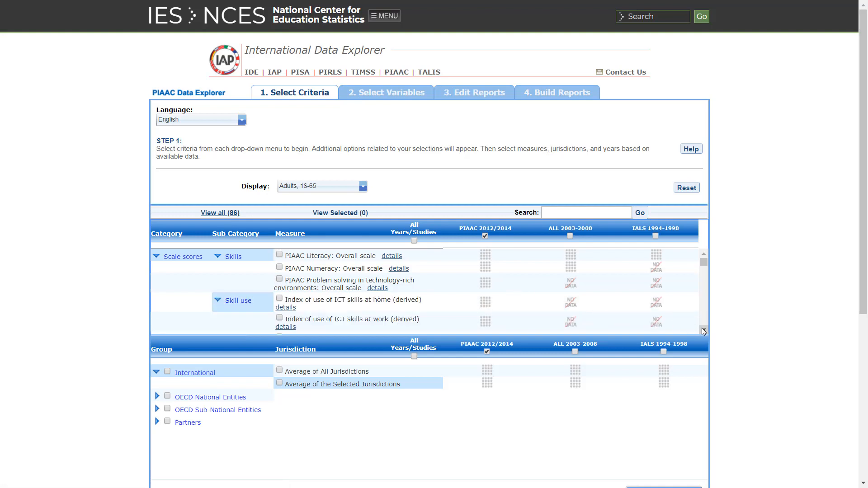
pyautogui.scroll(-2, 696, 329)
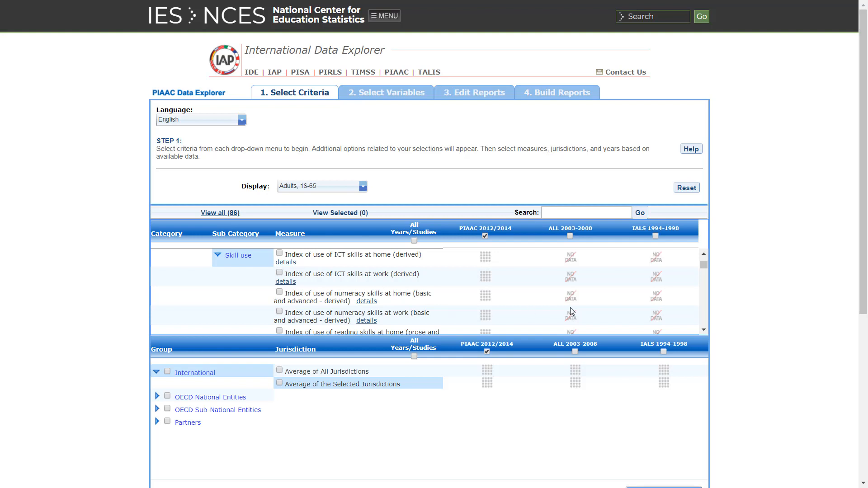
pyautogui.scroll(-1, 703, 331)
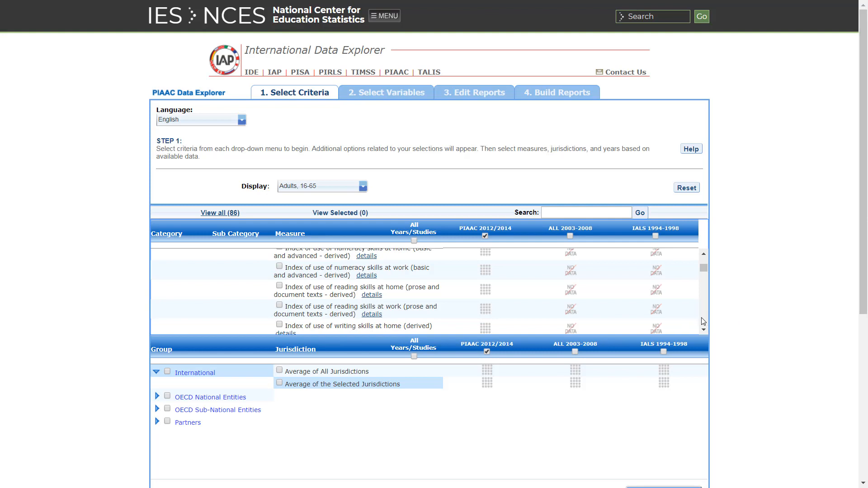
pyautogui.scroll(-3, 701, 324)
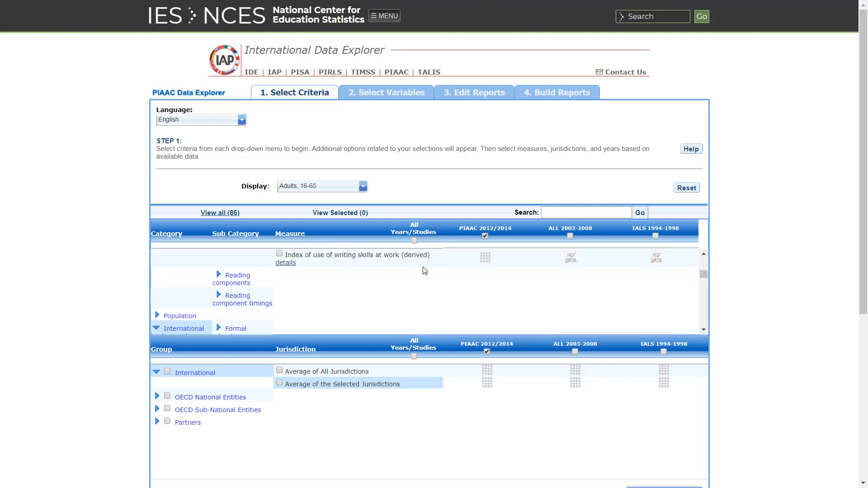
# Expand the Reading components and Reading component timings subcategories to show their measures.
pyautogui.click(233, 278)
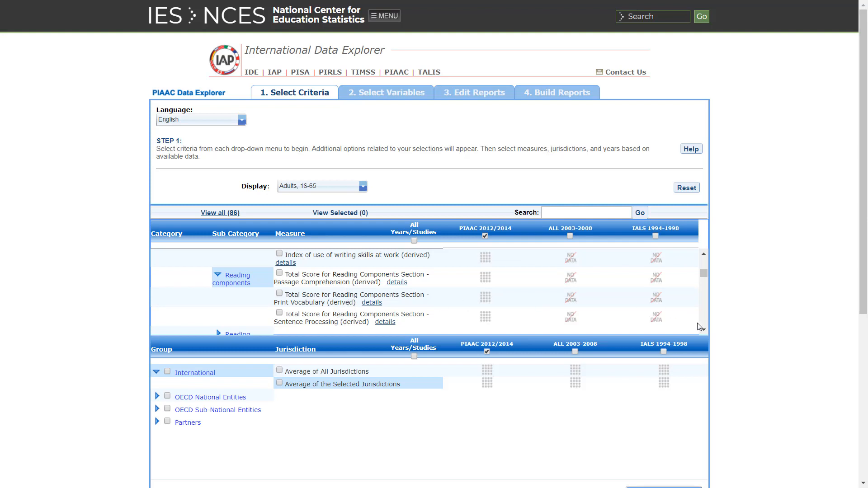
pyautogui.scroll(-1, 701, 329)
pyautogui.click(260, 298)
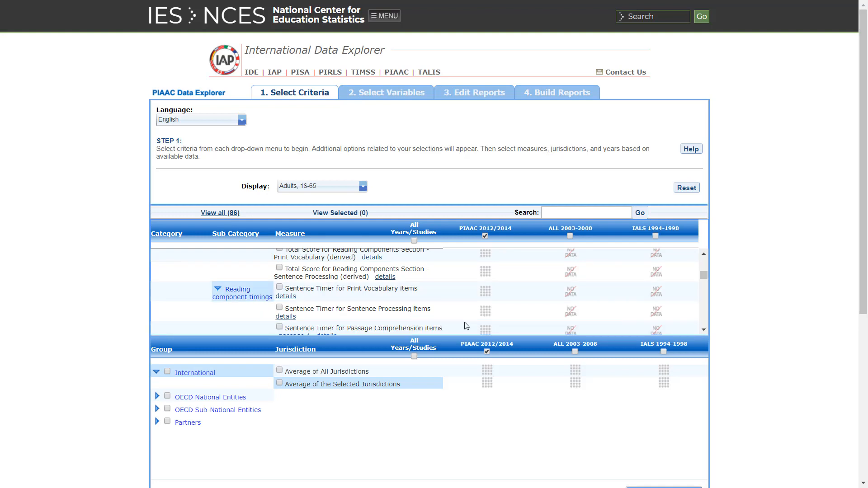
# Expand the Population category and its Population subcategory to show the available measure.
pyautogui.click(704, 332)
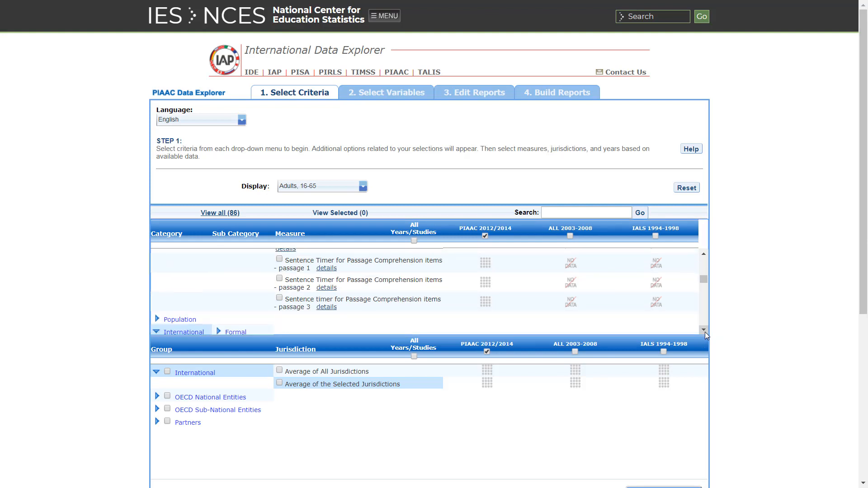
pyautogui.click(172, 274)
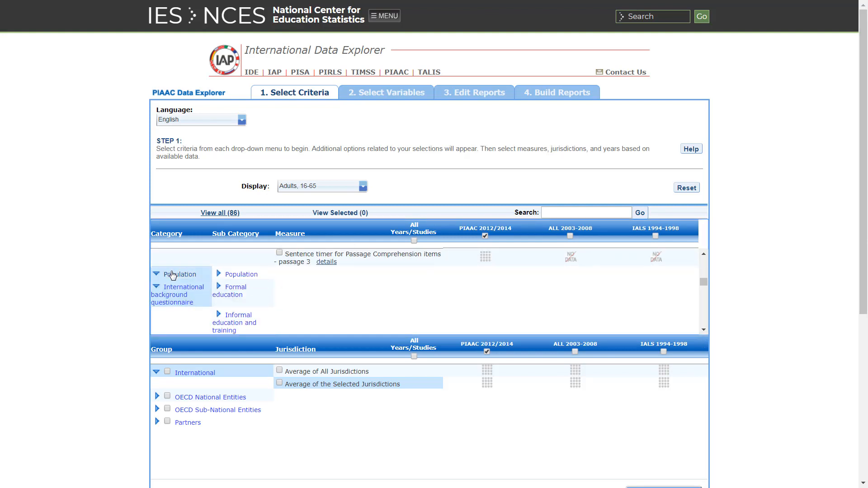
pyautogui.click(241, 274)
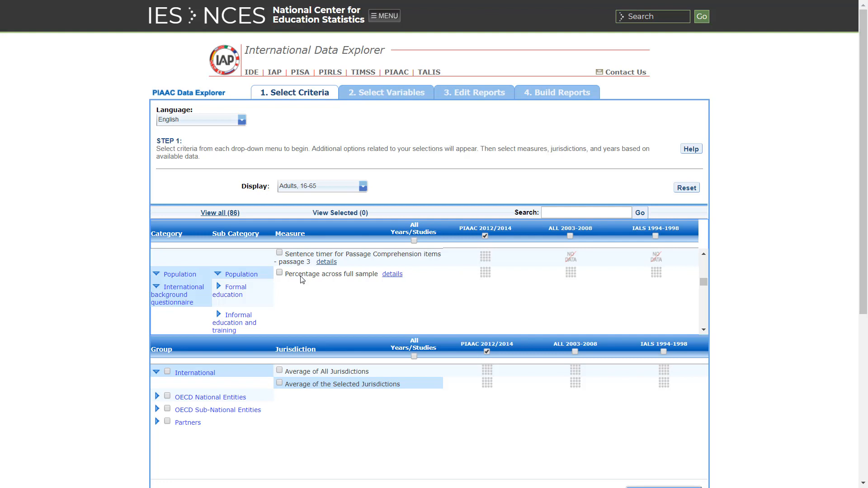
# Expand the Background subcategory of the International background questionnaire to show its measures.
pyautogui.moveTo(703, 281); pyautogui.dragTo(704, 306)
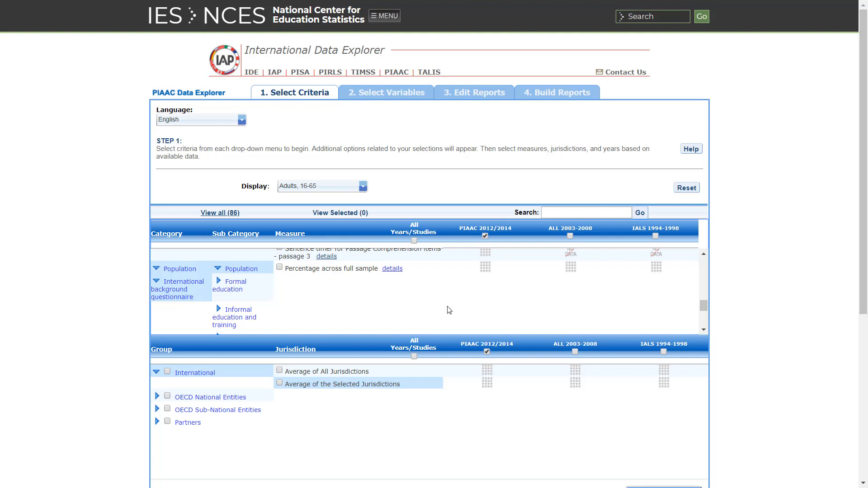
pyautogui.click(704, 331)
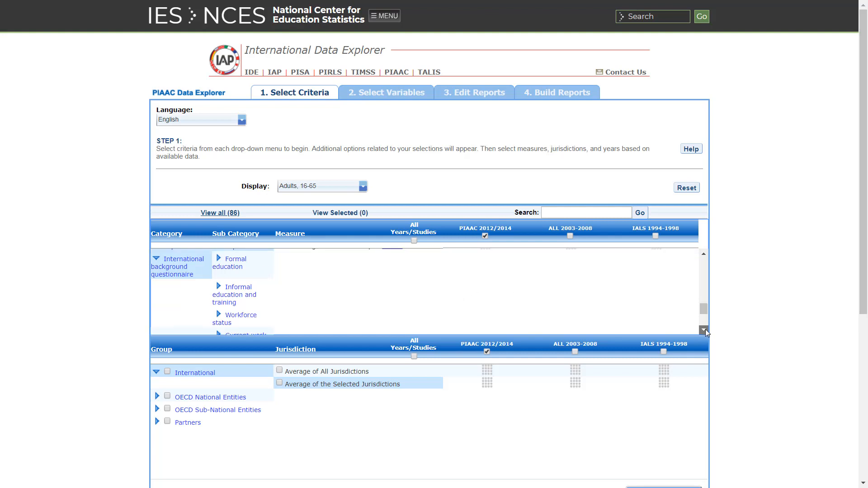
pyautogui.click(704, 330)
pyautogui.click(704, 330)
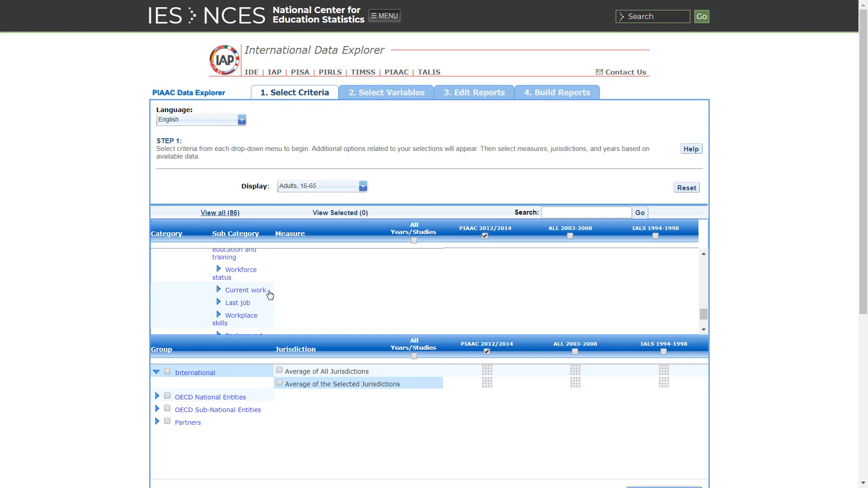
pyautogui.click(704, 331)
pyautogui.click(703, 331)
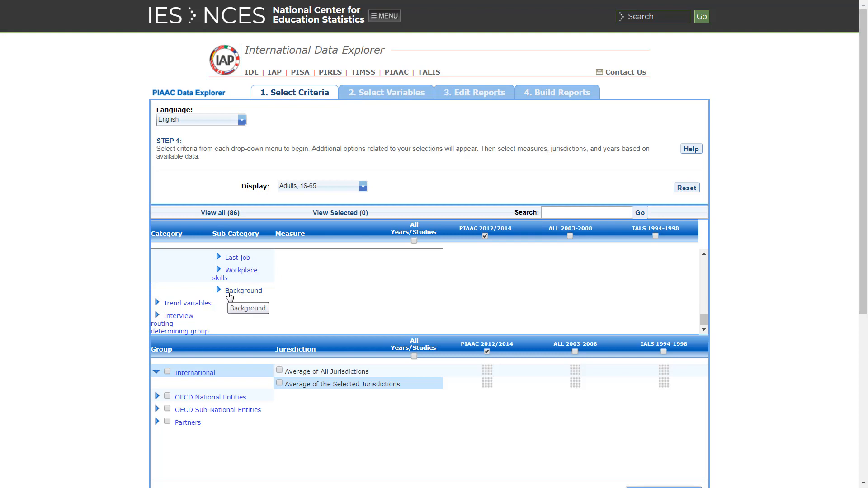
pyautogui.click(229, 293)
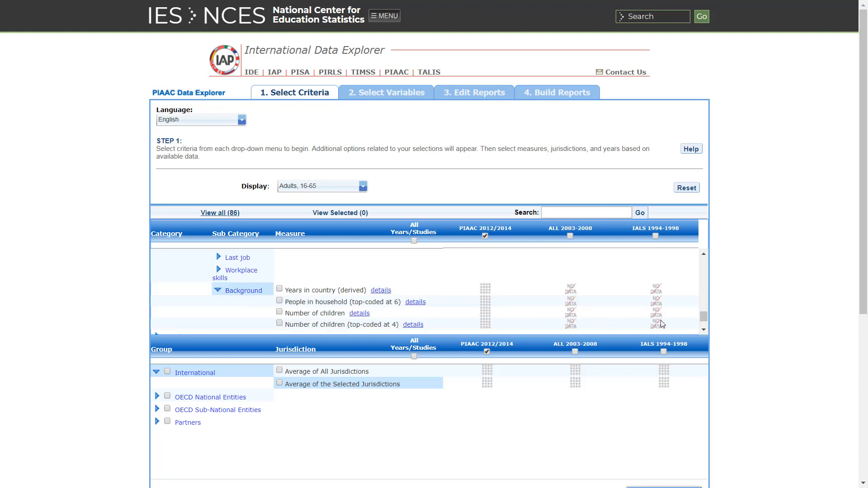
# Expand the Trend variables category and its Trend to IALS & ALL subcategory.
pyautogui.click(702, 330)
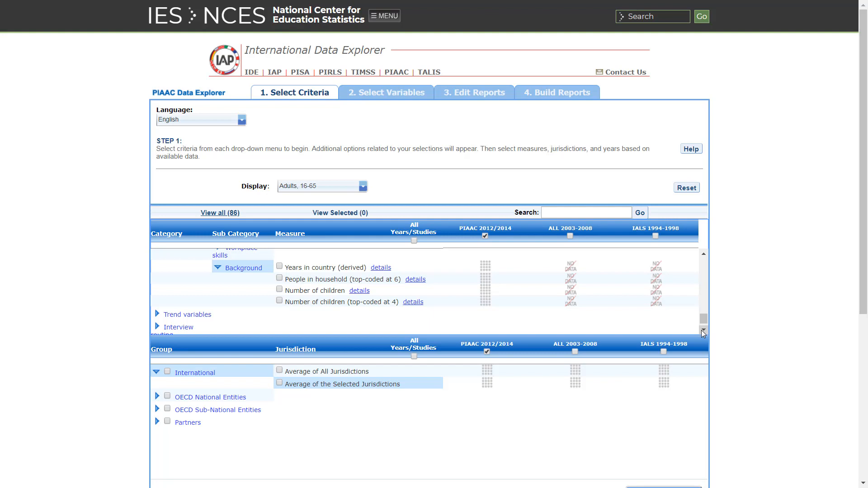
pyautogui.click(702, 330)
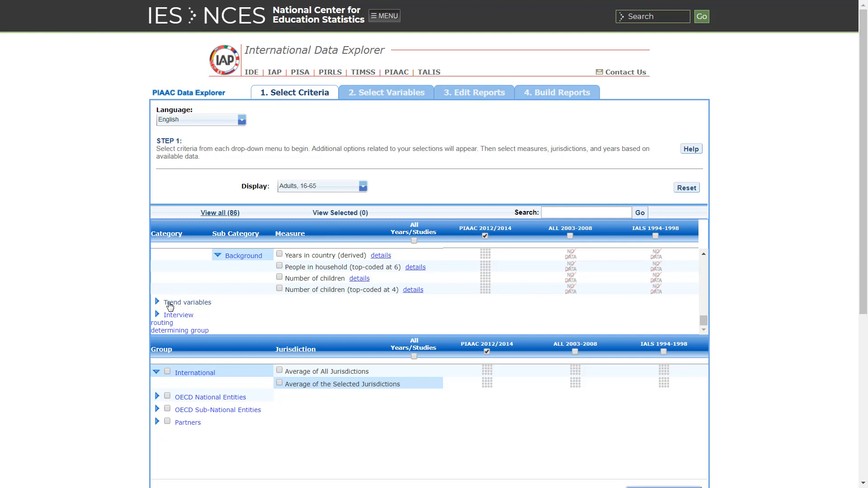
pyautogui.click(170, 303)
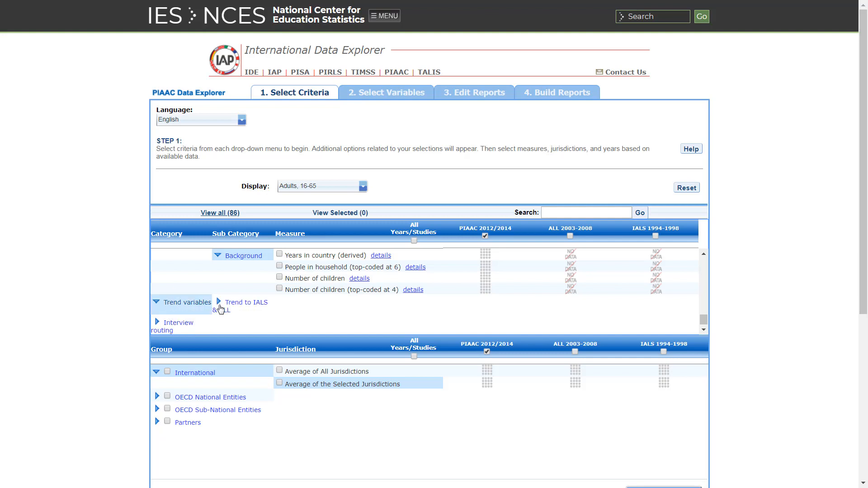
pyautogui.click(250, 310)
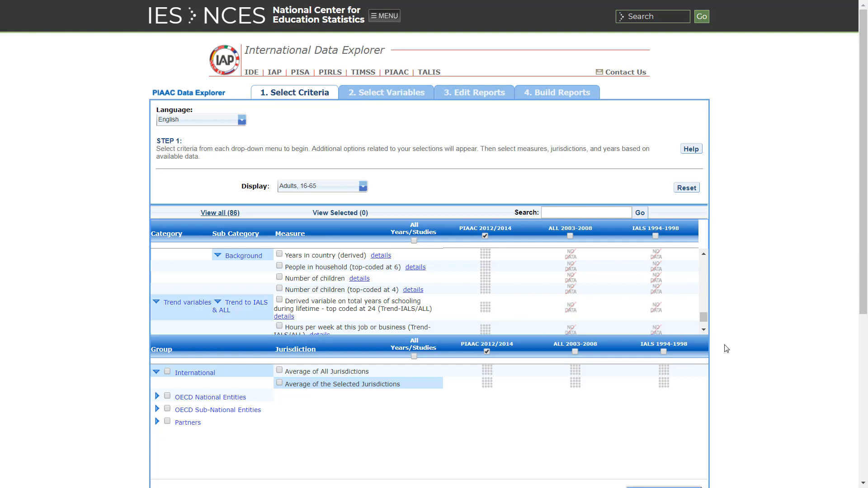
# Expand the Interview routing determining group category and its subcategory to show the measure it contains.
pyautogui.click(703, 330)
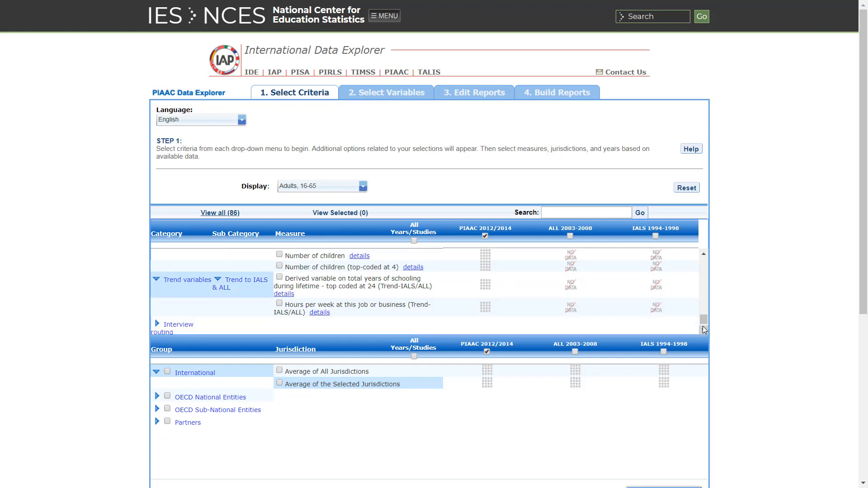
pyautogui.click(703, 329)
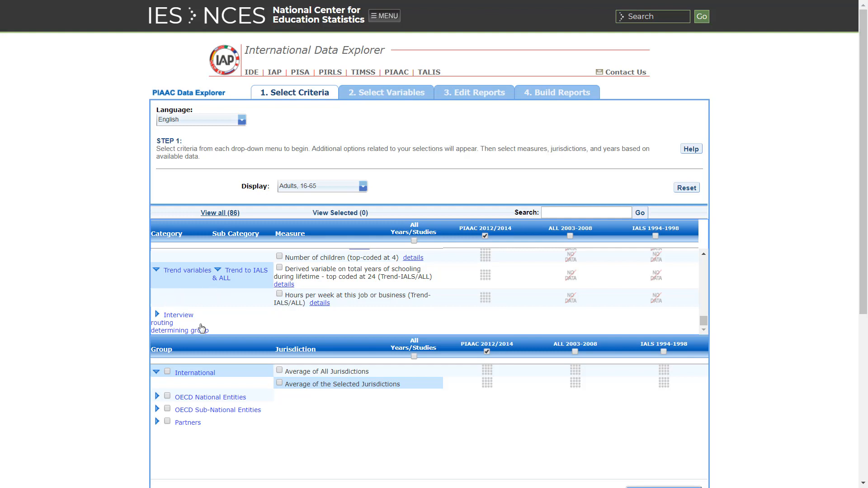
pyautogui.click(202, 329)
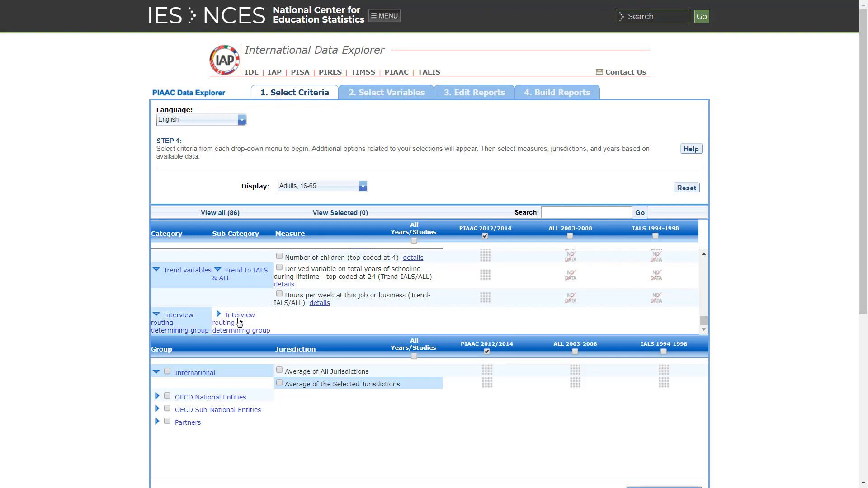
pyautogui.click(268, 325)
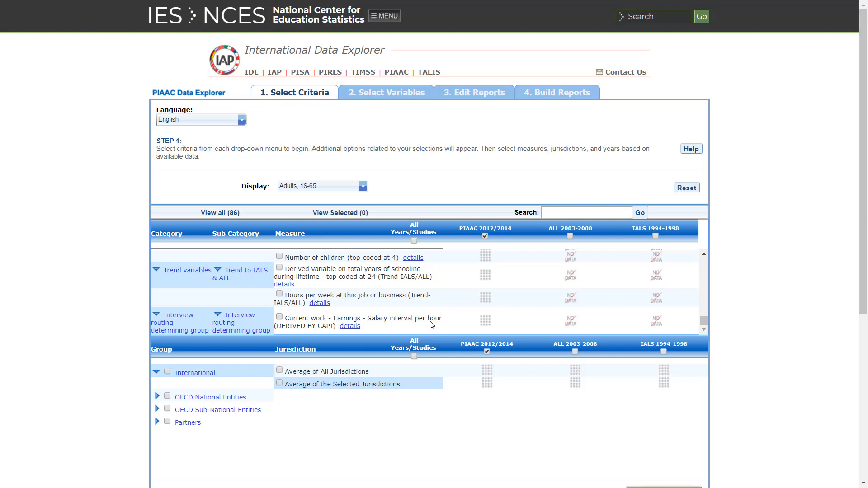
# Switch the display to U.S. Adults, 16-74 (Household and Prison) and look through the National variables - United States - Prison subcategories.
pyautogui.click(342, 192)
pyautogui.click(348, 214)
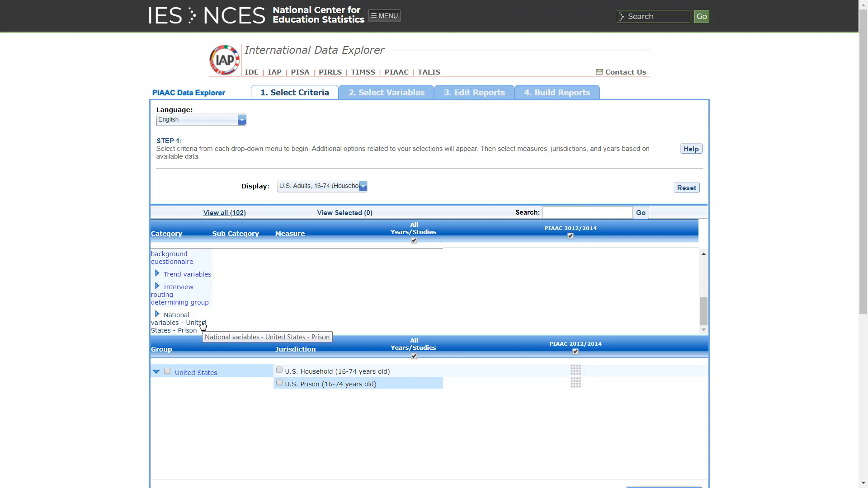
pyautogui.click(203, 325)
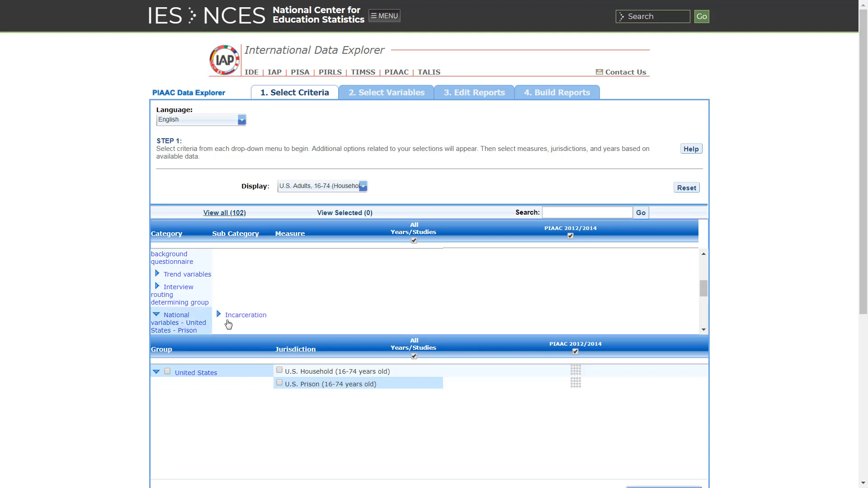
pyautogui.moveTo(704, 297); pyautogui.dragTo(695, 325)
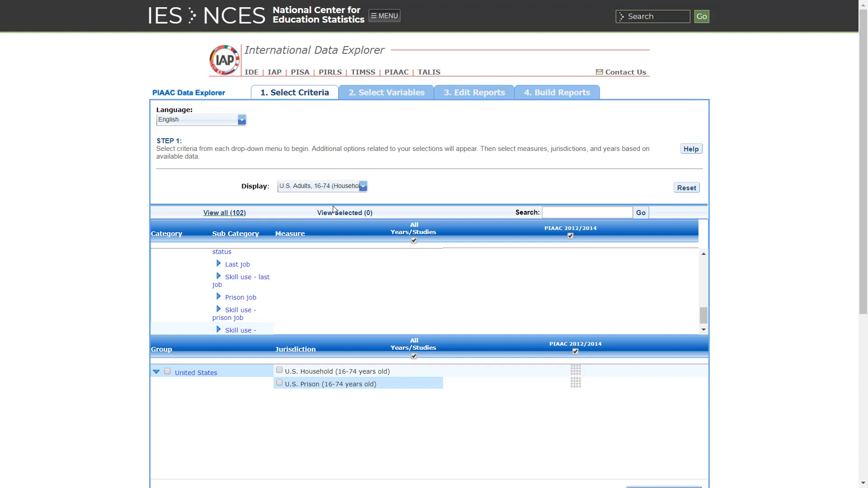
# Set the display back to Adults, 16-65 and select the PIAAC Literacy: Overall scale measure.
pyautogui.click(329, 187)
pyautogui.click(321, 199)
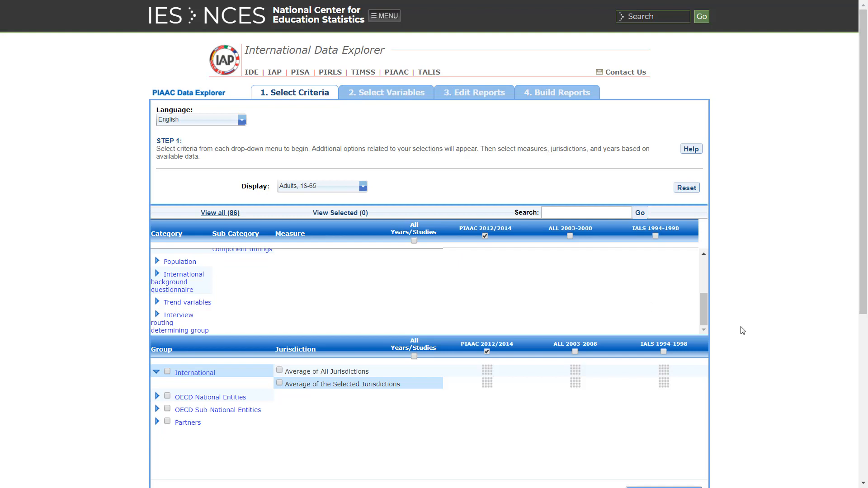
pyautogui.moveTo(703, 309); pyautogui.dragTo(702, 273)
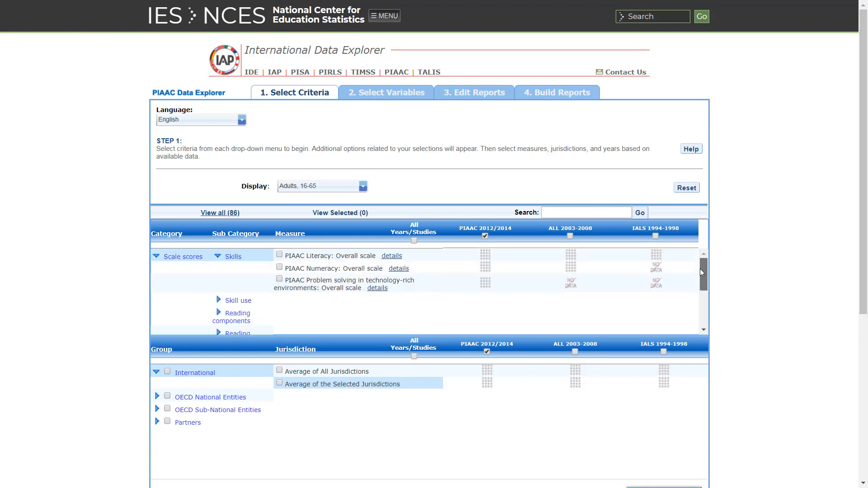
pyautogui.click(290, 257)
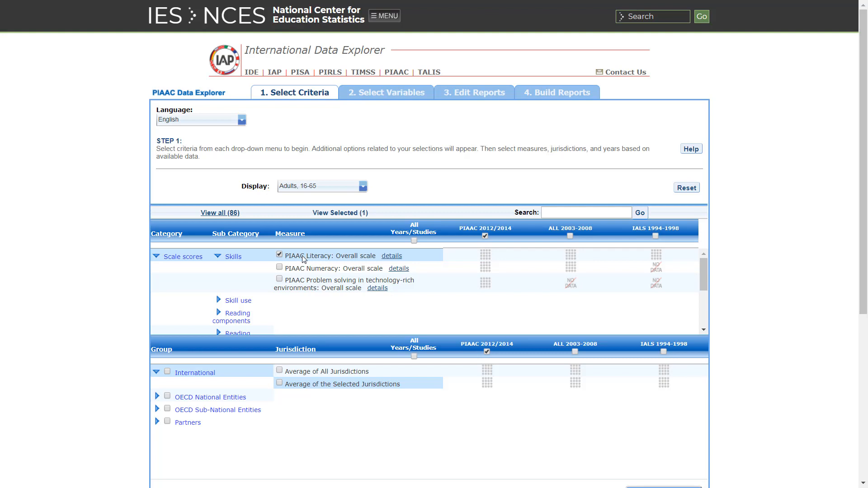
# Add the PIAAC Numeracy: Overall scale measure and choose Average of the Selected Jurisdictions instead of Average of All Jurisdictions.
pyautogui.click(293, 269)
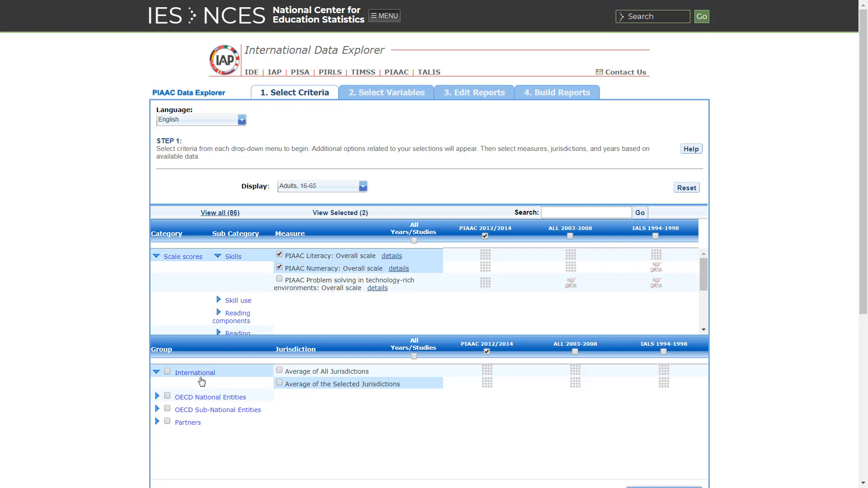
pyautogui.click(279, 371)
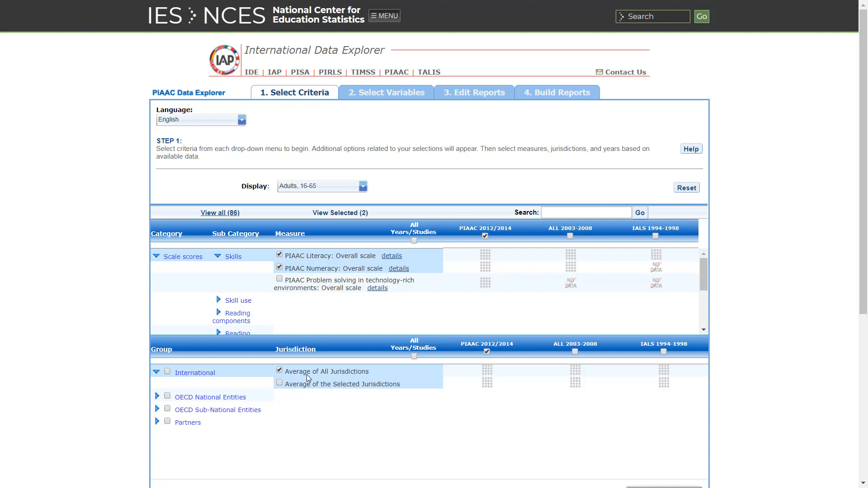
pyautogui.click(279, 371)
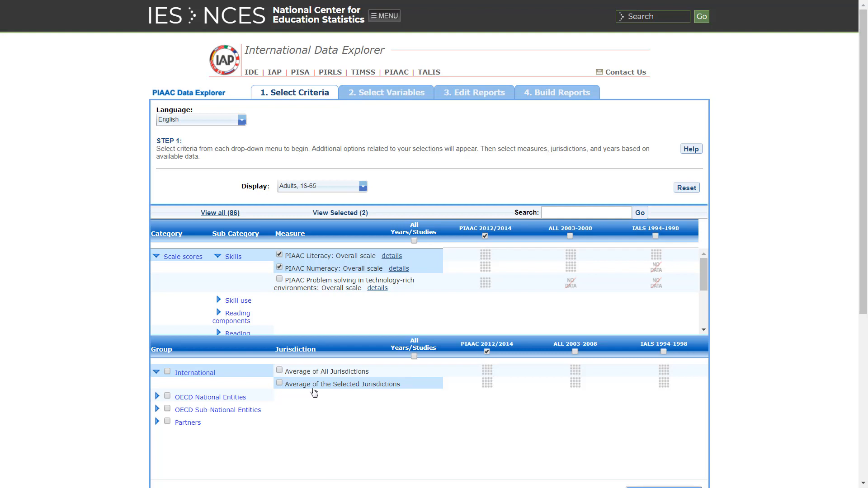
pyautogui.click(279, 384)
# Expand the OECD National Entities group and select Canada, Japan and the United States as jurisdictions.
pyautogui.click(156, 397)
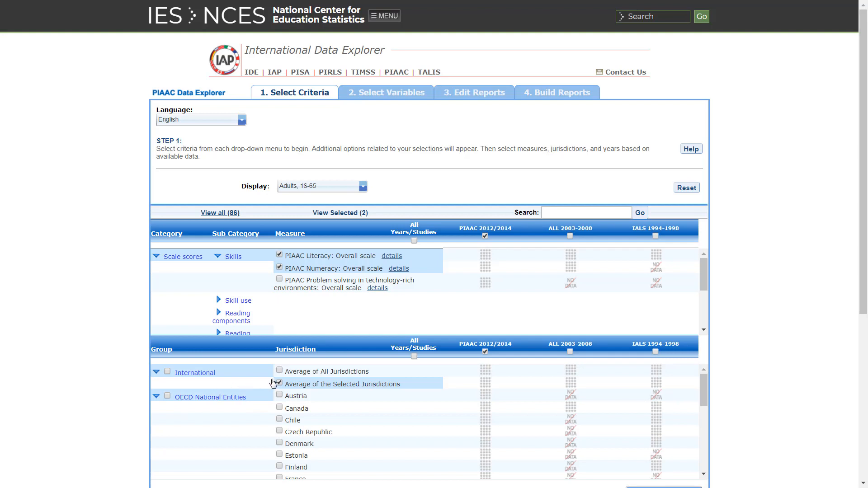
pyautogui.click(298, 409)
pyautogui.moveTo(702, 402); pyautogui.dragTo(703, 430)
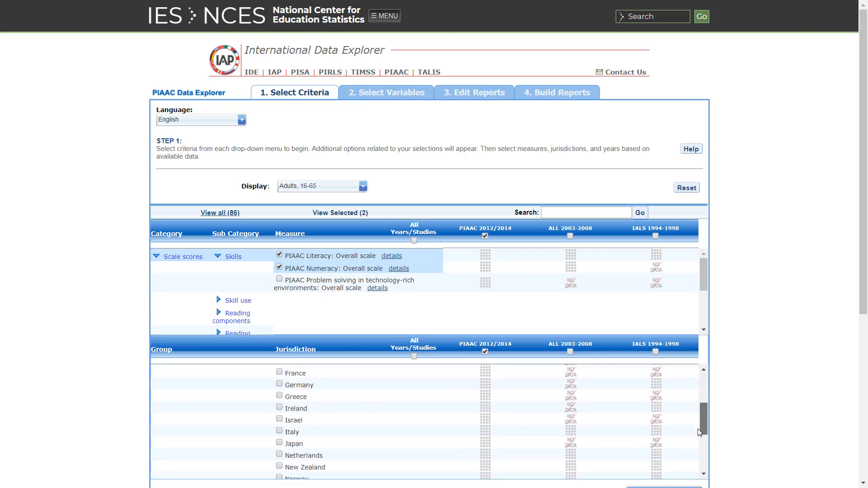
pyautogui.click(295, 445)
pyautogui.scroll(-1, 697, 475)
pyautogui.scroll(-3, 696, 475)
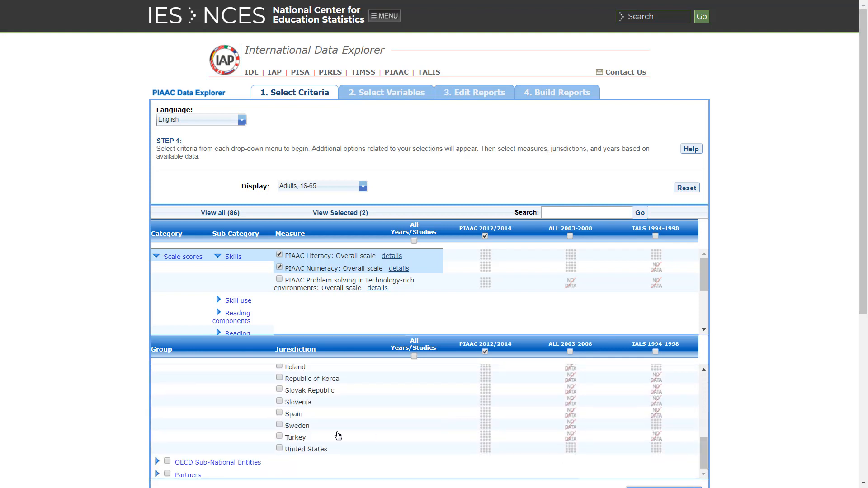
pyautogui.click(314, 449)
pyautogui.scroll(5, 697, 445)
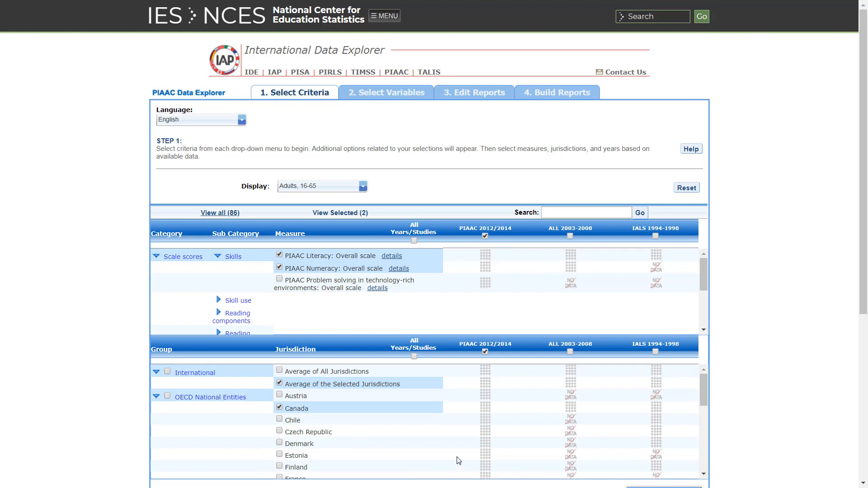
pyautogui.moveTo(704, 391); pyautogui.dragTo(695, 467)
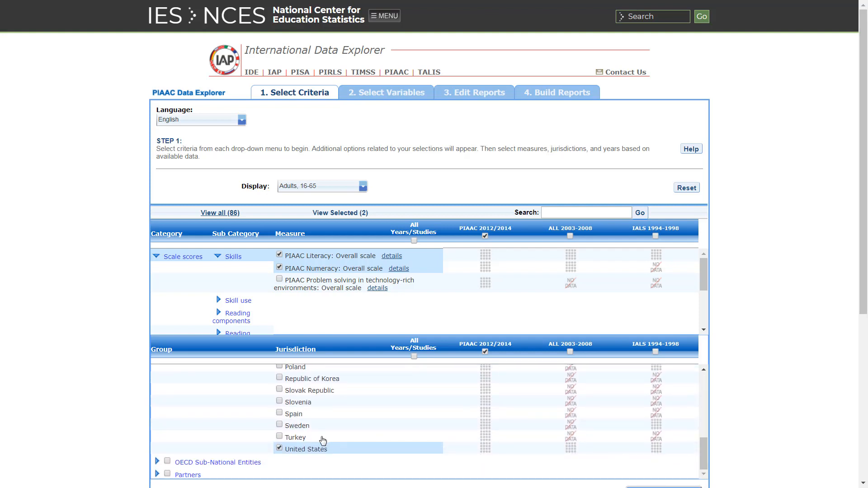
# Expand the OECD Sub-National Entities and Partners groups to view the jurisdictions they contain.
pyautogui.click(157, 462)
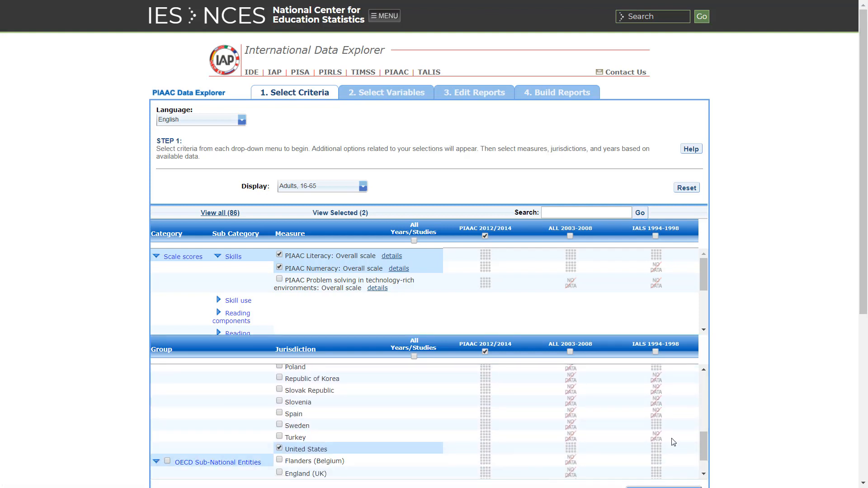
pyautogui.scroll(-1, 698, 448)
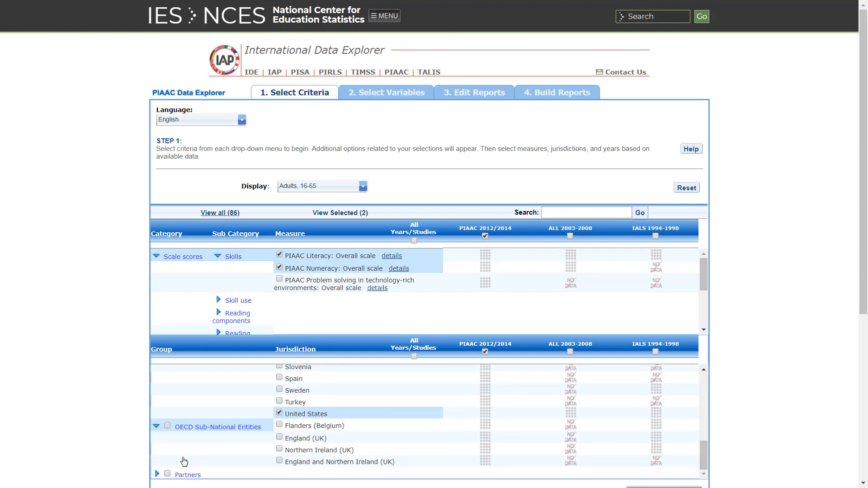
pyautogui.click(157, 474)
pyautogui.scroll(-1, 698, 445)
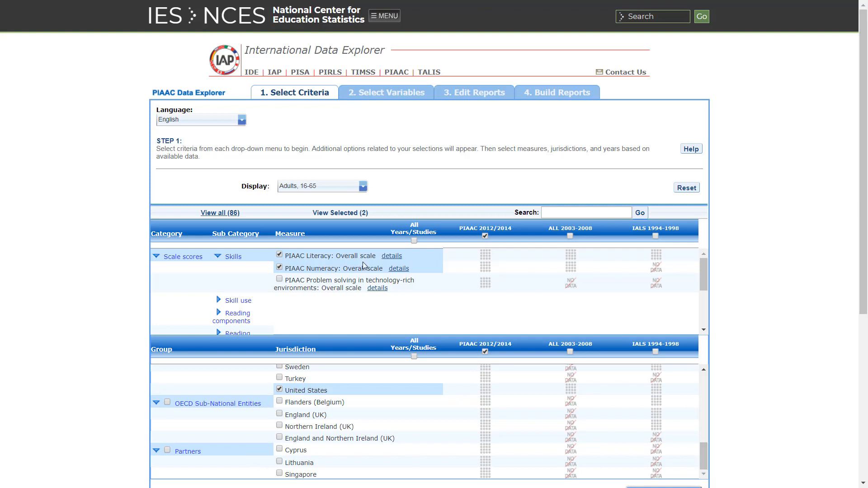
# Set the display to U.S. Adults, 16-74 (Household and Prison) and continue to variable selection with U.S. Household (16-74 years old) as jurisdiction.
pyautogui.click(360, 186)
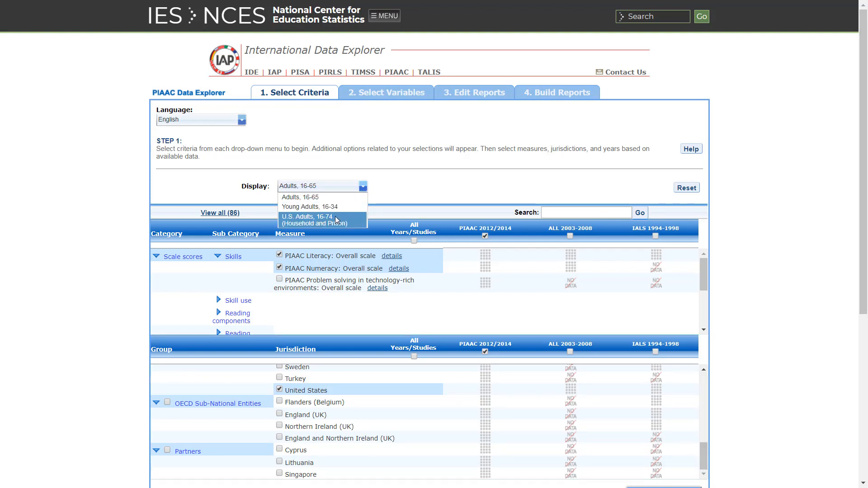
pyautogui.click(335, 216)
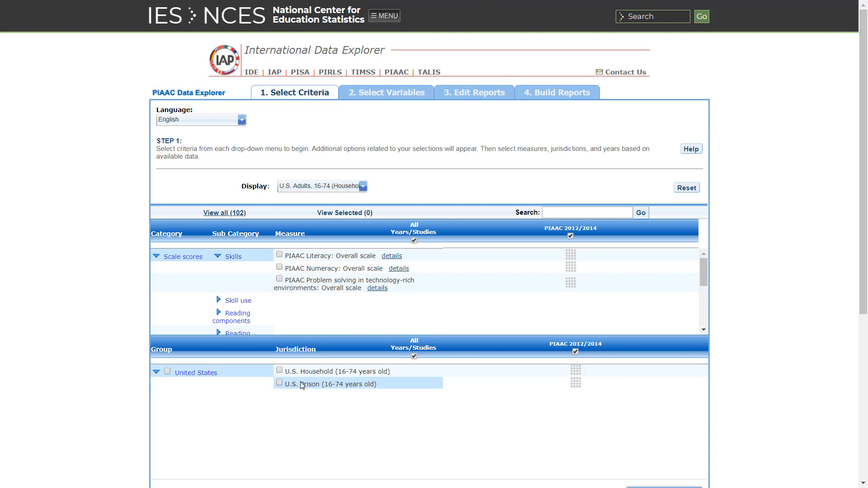
pyautogui.click(279, 370)
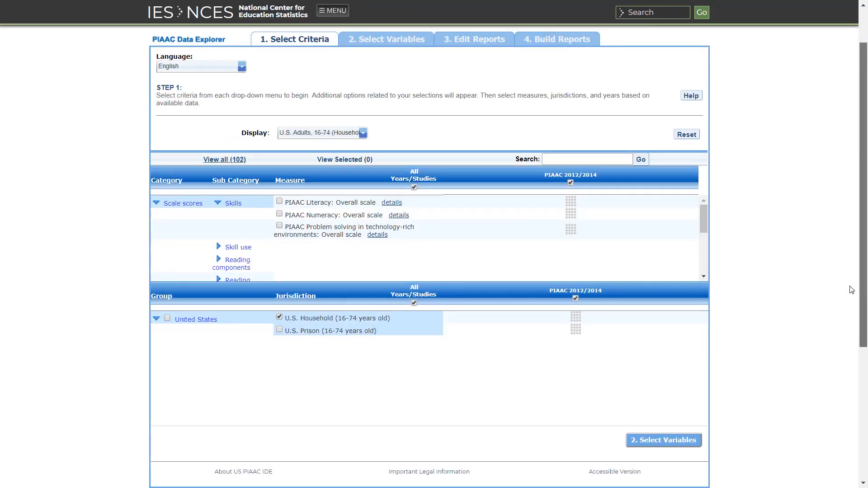
pyautogui.scroll(-2, 725, 352)
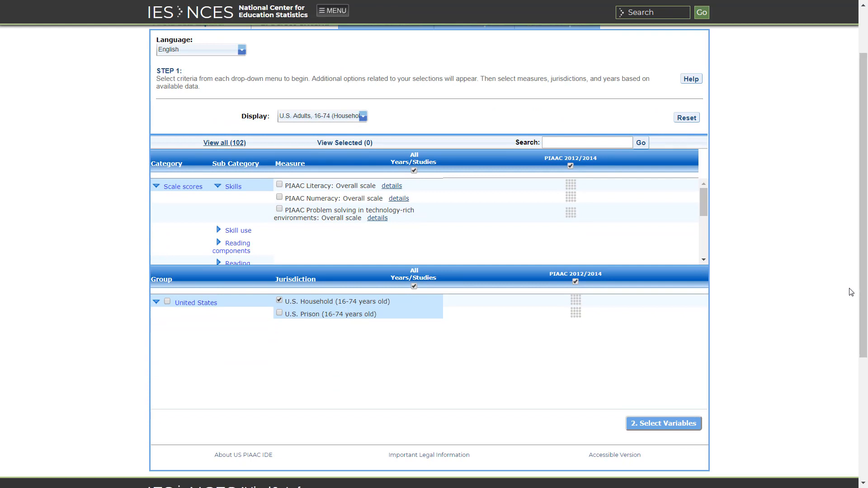
pyautogui.click(668, 421)
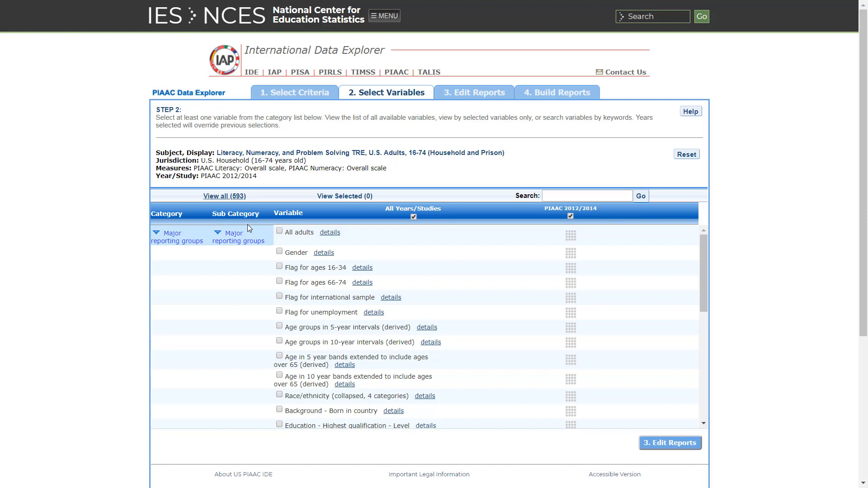
# Expand the International background questionnaire category, look through its Current earnings variables, and collapse that subcategory again.
pyautogui.scroll(-2, 701, 325)
pyautogui.scroll(-10, 699, 339)
pyautogui.click(172, 300)
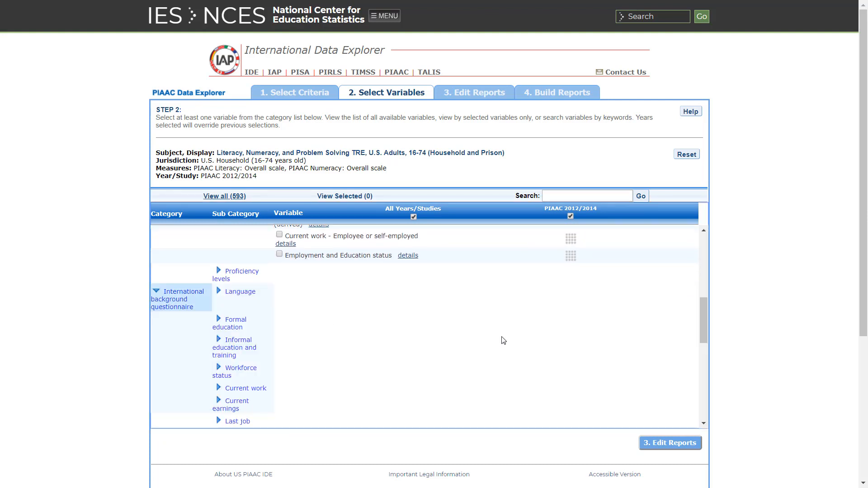
pyautogui.click(232, 405)
pyautogui.moveTo(706, 301); pyautogui.dragTo(701, 324)
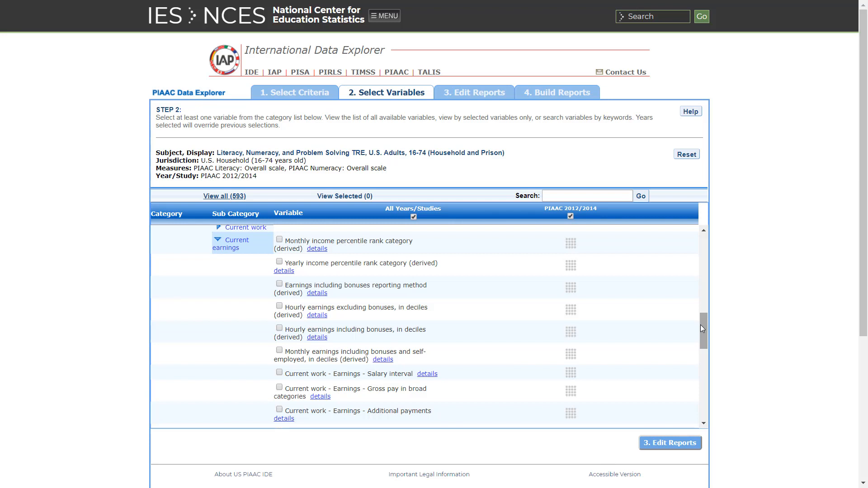
pyautogui.click(231, 249)
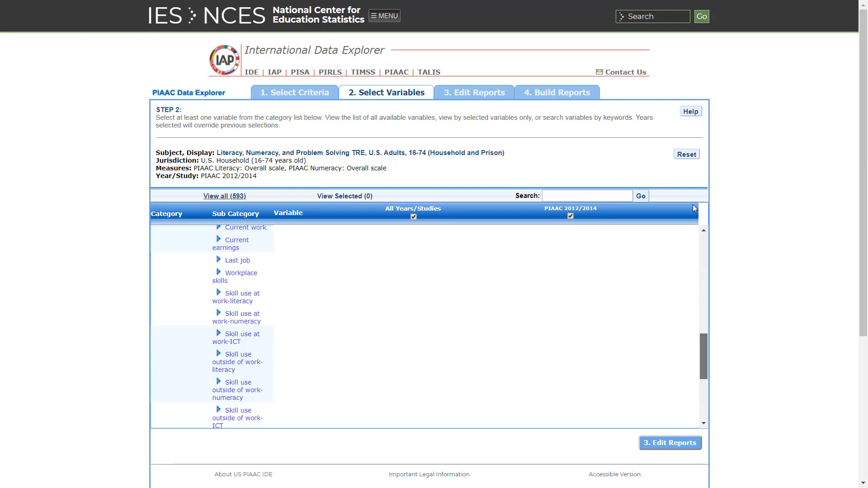
# Review the Major reporting groups variables and expand the Proficiency levels subcategory.
pyautogui.moveTo(706, 337); pyautogui.dragTo(707, 230)
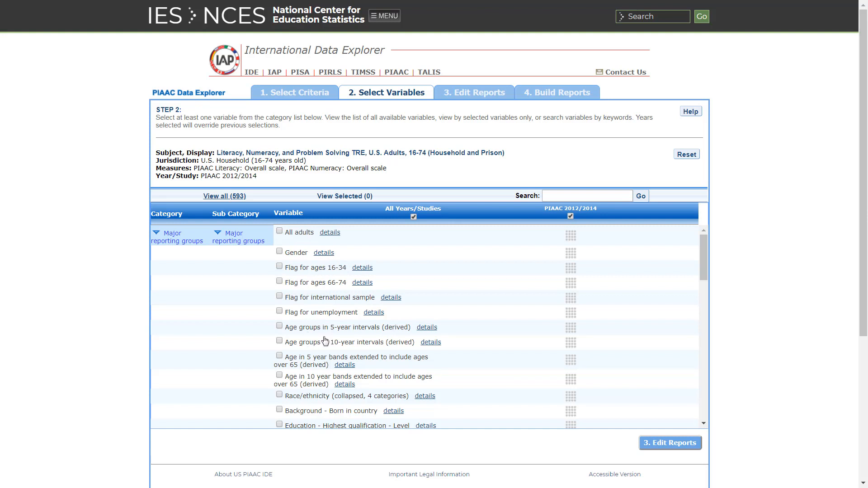
pyautogui.moveTo(703, 267); pyautogui.dragTo(705, 300)
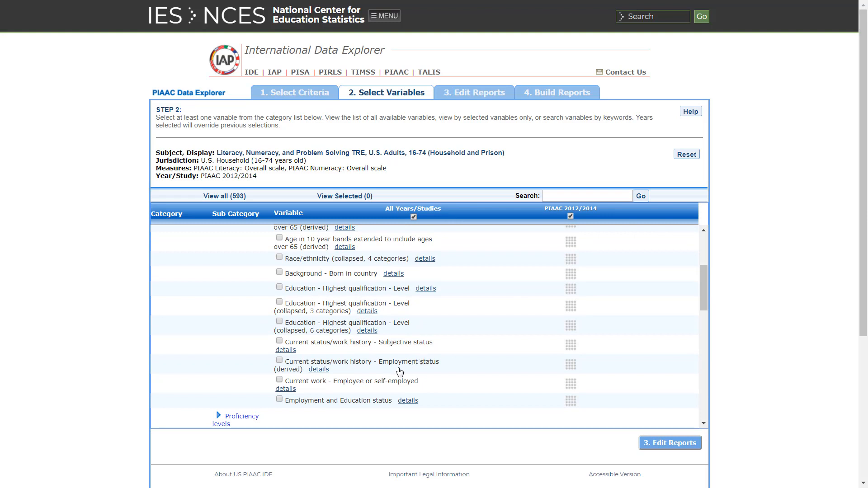
pyautogui.scroll(-2, 397, 372)
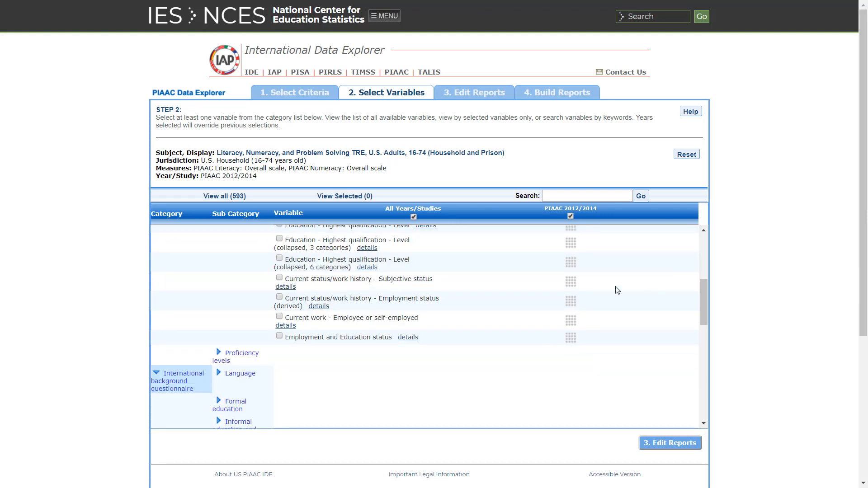
pyautogui.click(246, 359)
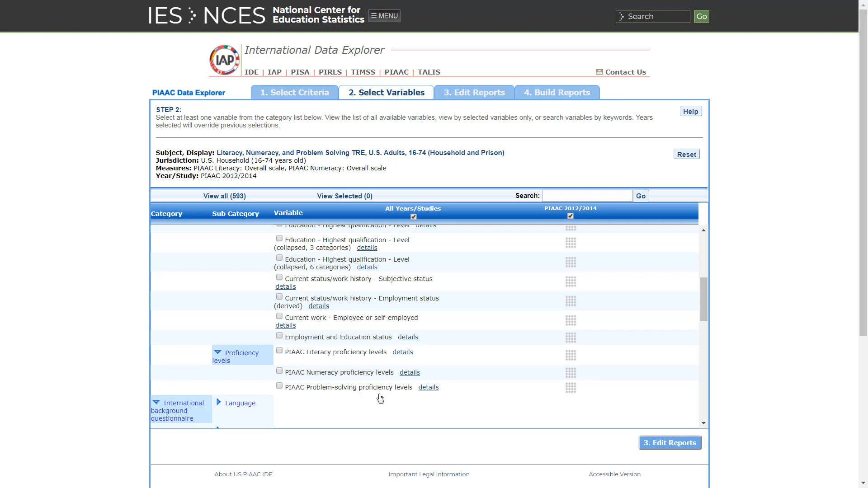
# Expand the Assessment status subcategory of PIAAC assessment status to view its variables.
pyautogui.moveTo(703, 306); pyautogui.dragTo(699, 404)
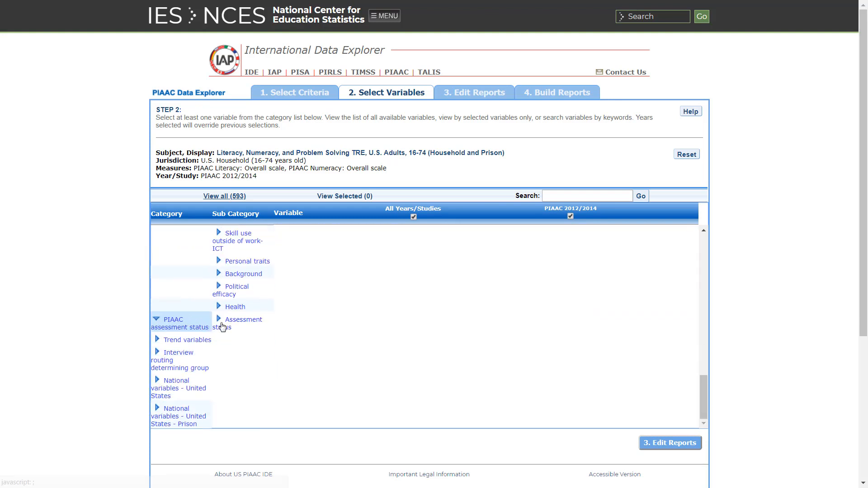
pyautogui.click(222, 325)
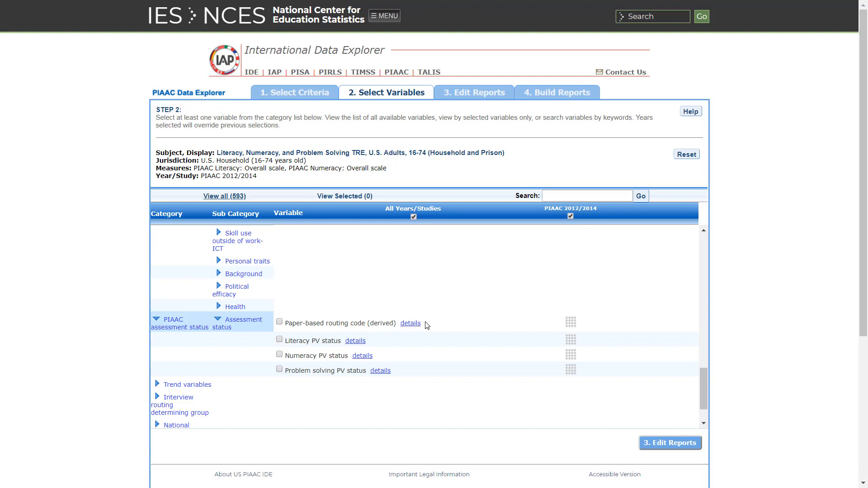
pyautogui.scroll(-1, 277, 334)
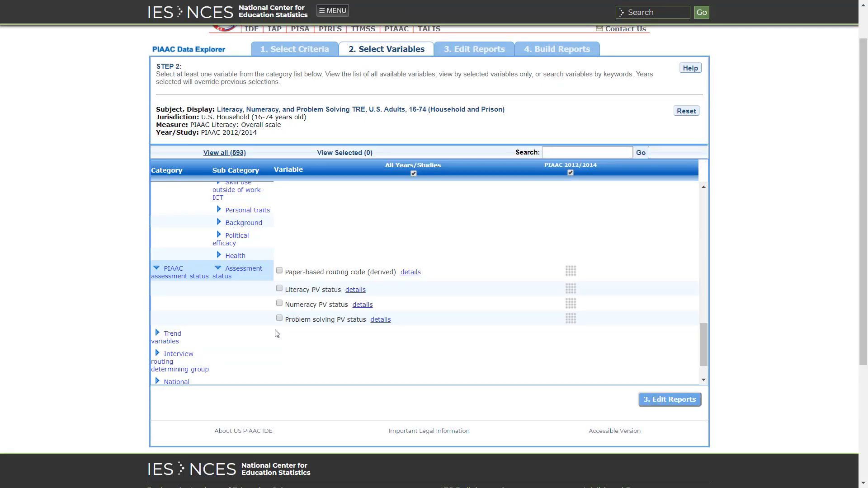
# Expand the Interview routing determining group category and subcategory, and show the details of the Current status/work history - Work experience variable.
pyautogui.click(186, 365)
pyautogui.click(225, 362)
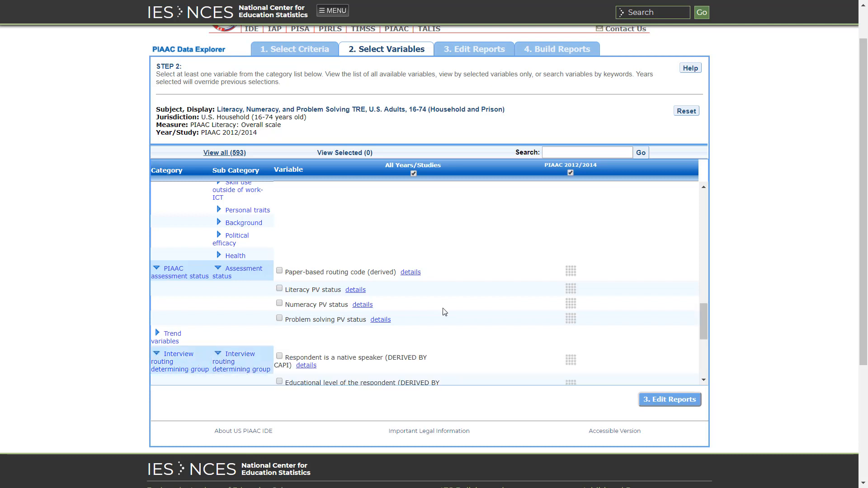
pyautogui.moveTo(704, 312); pyautogui.dragTo(696, 340)
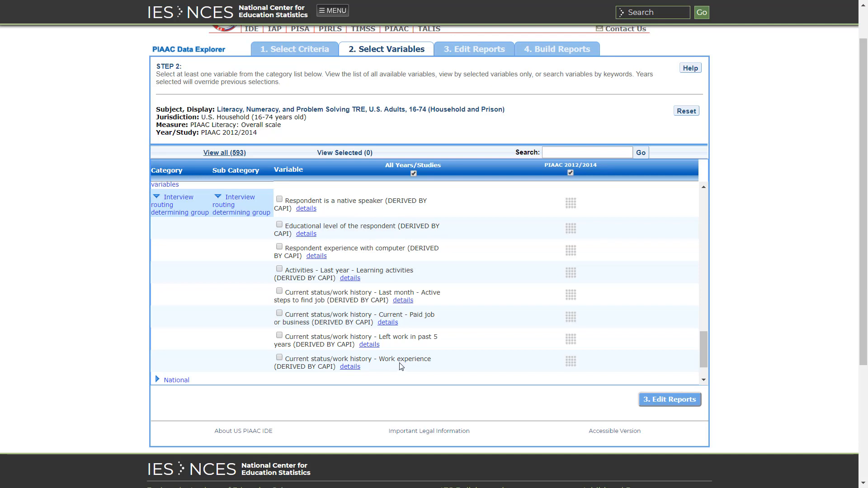
pyautogui.click(353, 369)
pyautogui.moveTo(705, 340); pyautogui.dragTo(701, 352)
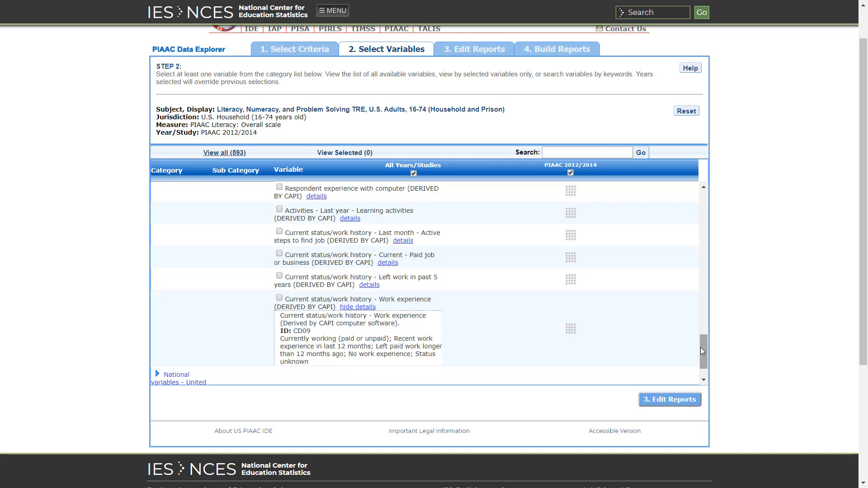
# Expand the Trend variables category and its subcategory and look through the Trend-IALS/ALL variables.
pyautogui.moveTo(704, 347); pyautogui.dragTo(702, 320)
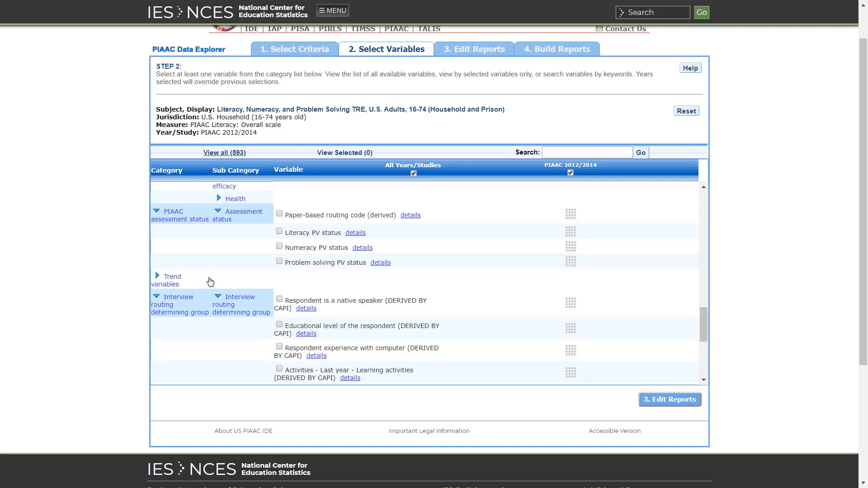
pyautogui.moveTo(704, 323); pyautogui.dragTo(687, 336)
pyautogui.click(189, 309)
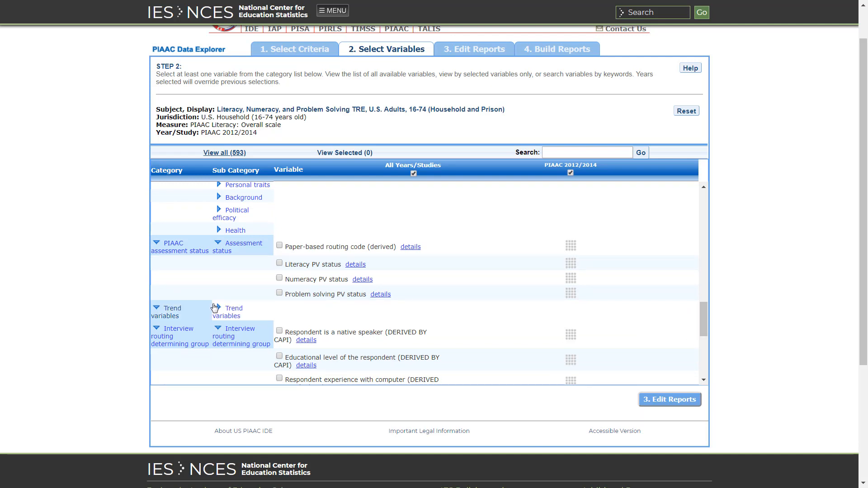
pyautogui.click(244, 311)
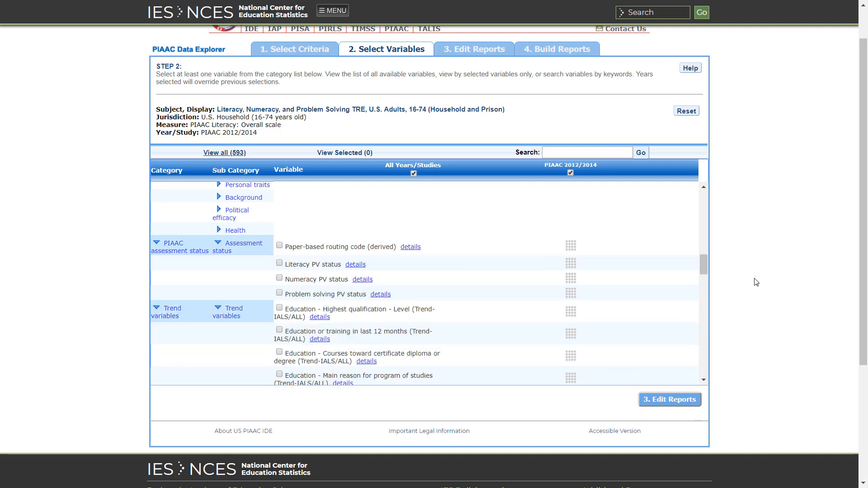
pyautogui.moveTo(703, 265); pyautogui.dragTo(698, 288)
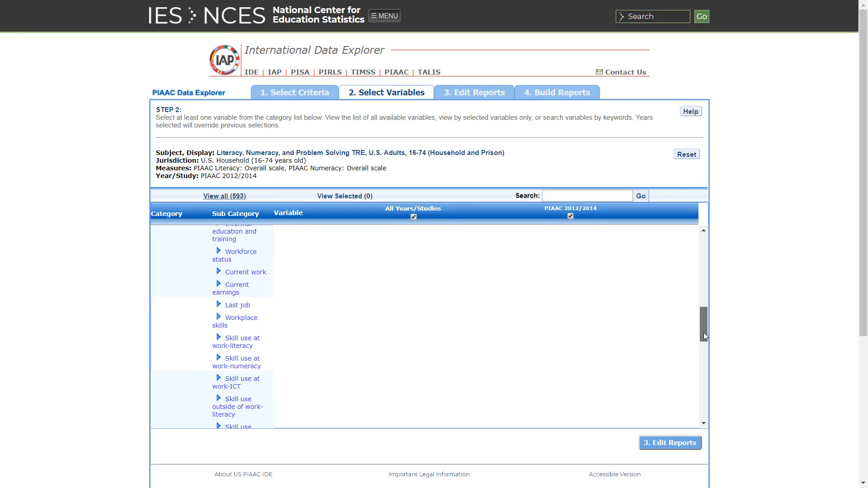
# Expand the National variables - United States - Prison category and look through its subcategories.
pyautogui.moveTo(703, 336); pyautogui.dragTo(703, 413)
pyautogui.click(188, 422)
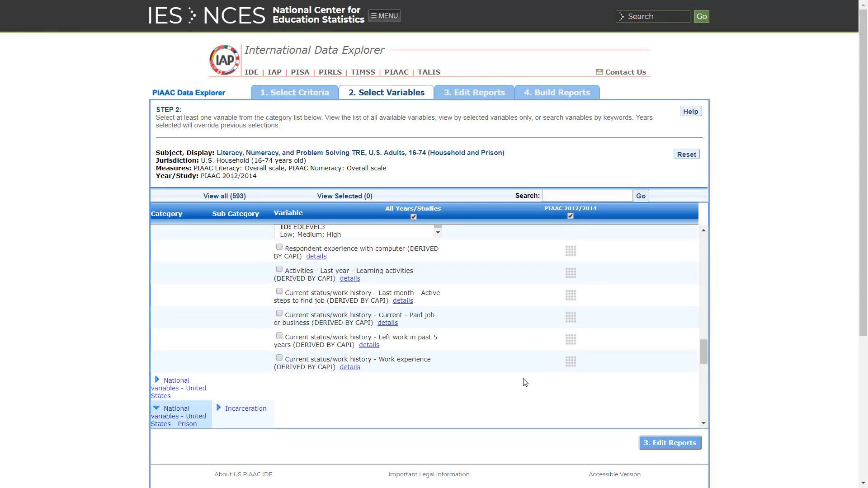
pyautogui.moveTo(705, 348); pyautogui.dragTo(698, 388)
pyautogui.scroll(-6, 698, 388)
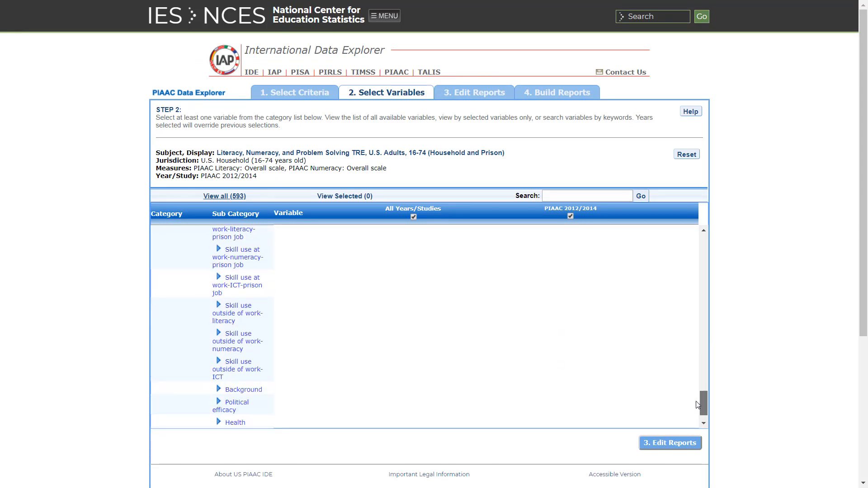
pyautogui.scroll(7, 695, 373)
pyautogui.scroll(2, 696, 366)
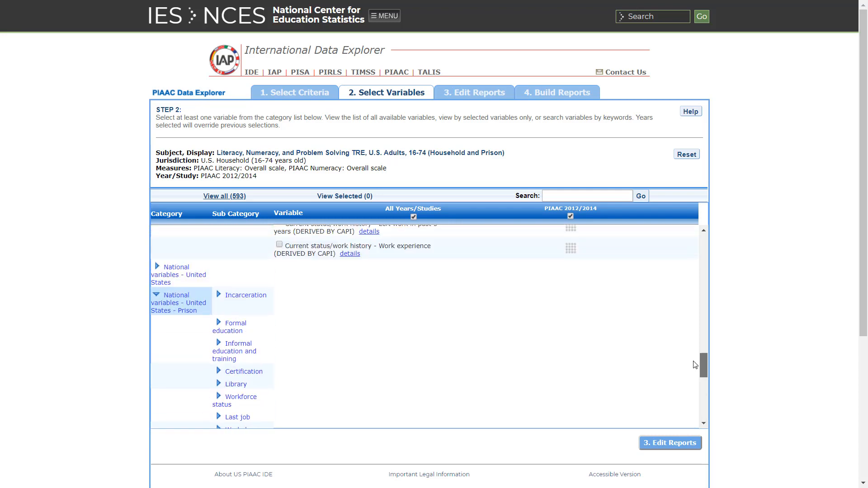
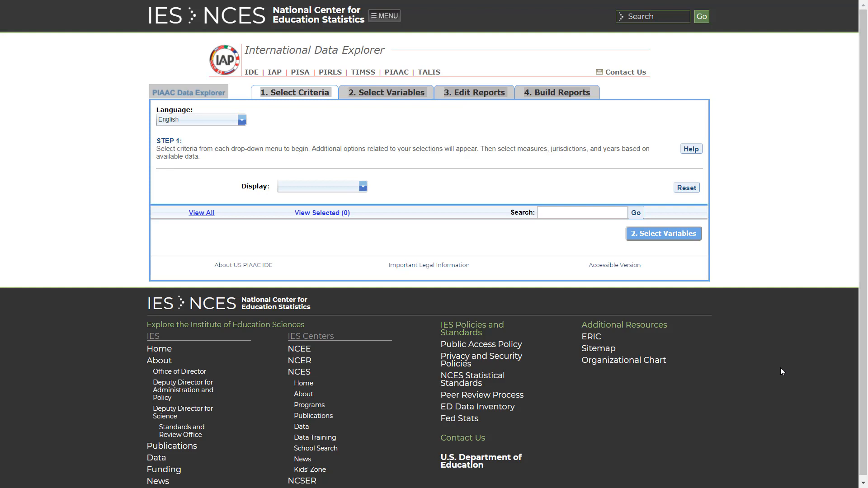
# Set the display to Adults, 16-65 and select the PIAAC Literacy: Overall scale measure.
pyautogui.click(364, 188)
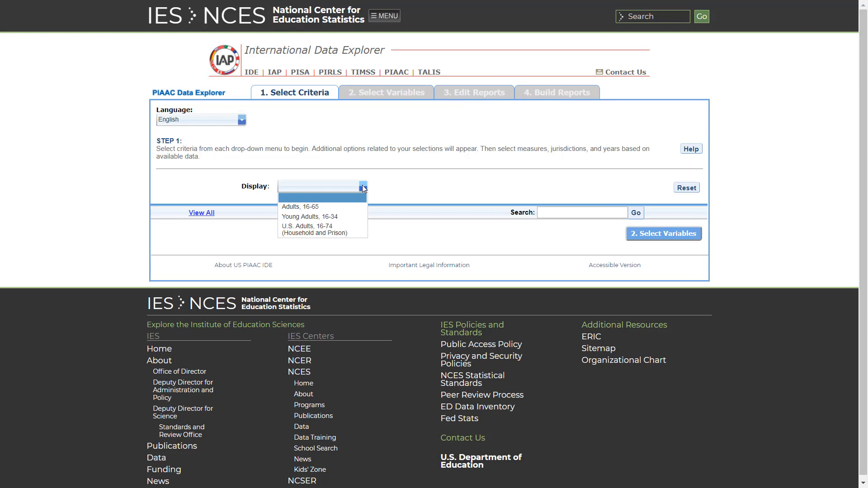
pyautogui.click(337, 207)
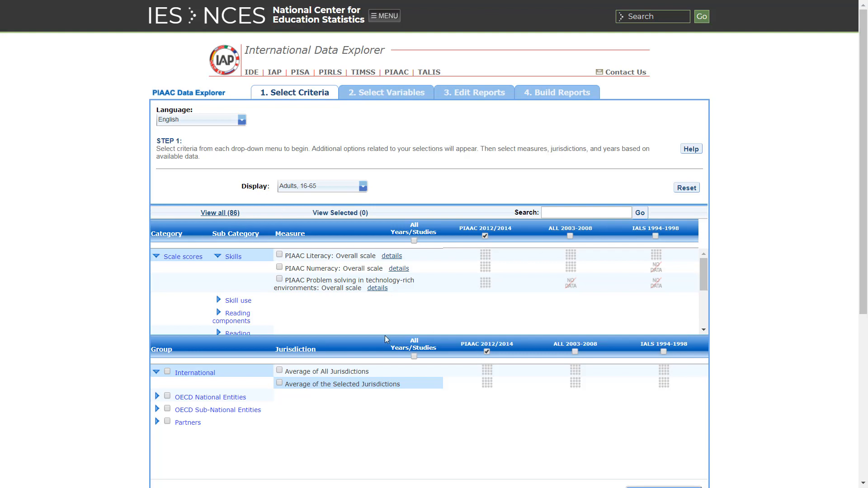
pyautogui.click(279, 256)
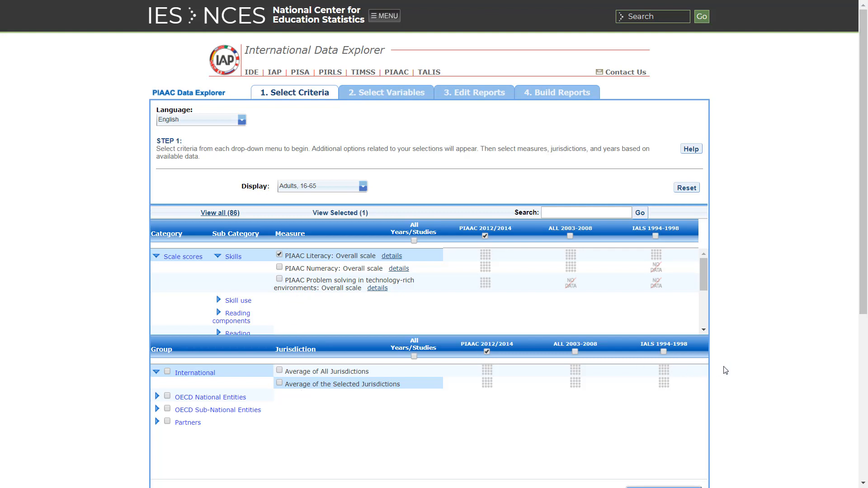
# Select Average of All Jurisdictions and, among the OECD National Entities, United States as jurisdictions for the literacy report.
pyautogui.scroll(-2, 735, 372)
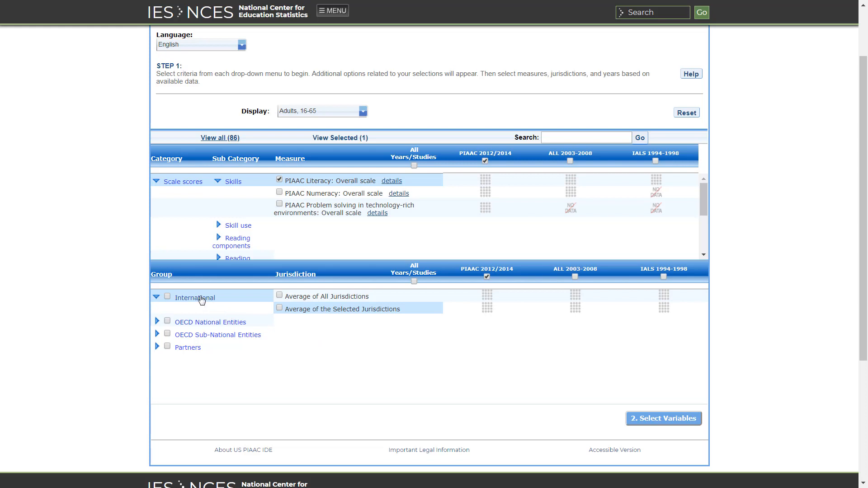
pyautogui.click(280, 296)
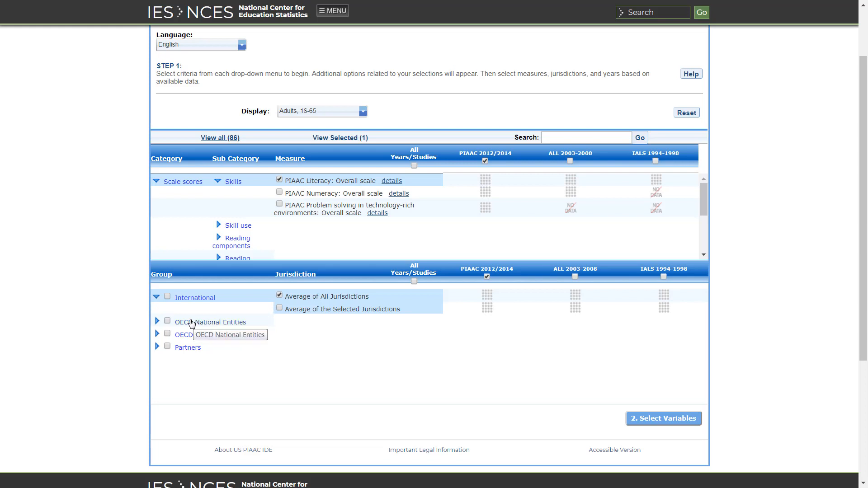
pyautogui.click(157, 322)
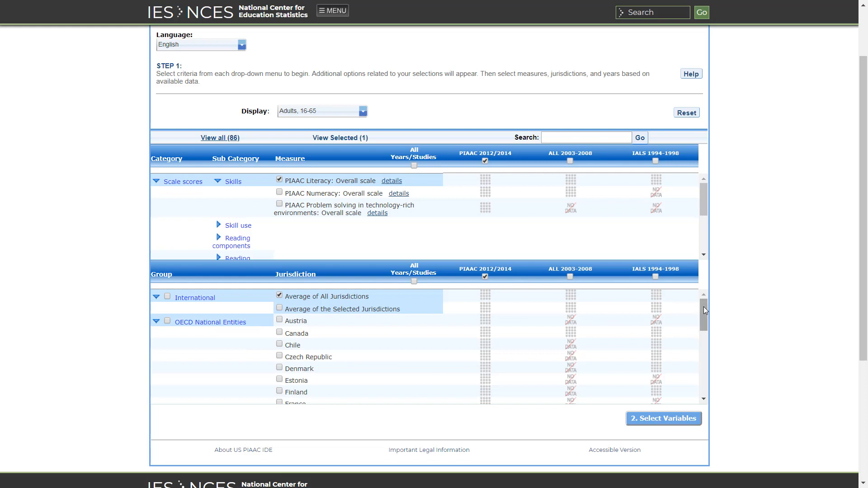
pyautogui.moveTo(703, 307); pyautogui.dragTo(701, 374)
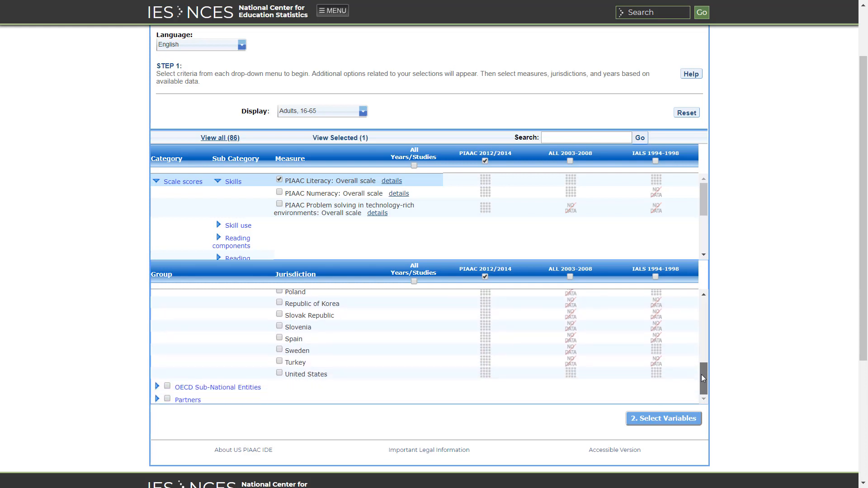
pyautogui.click(279, 374)
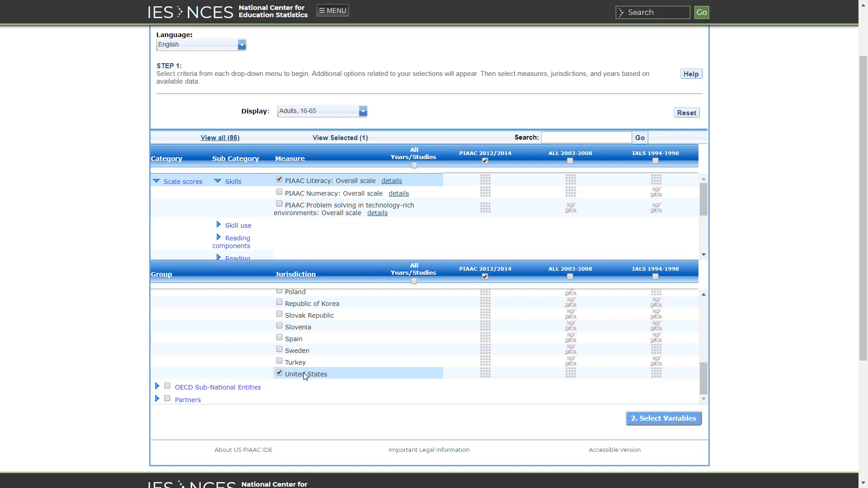
pyautogui.moveTo(702, 373); pyautogui.dragTo(704, 306)
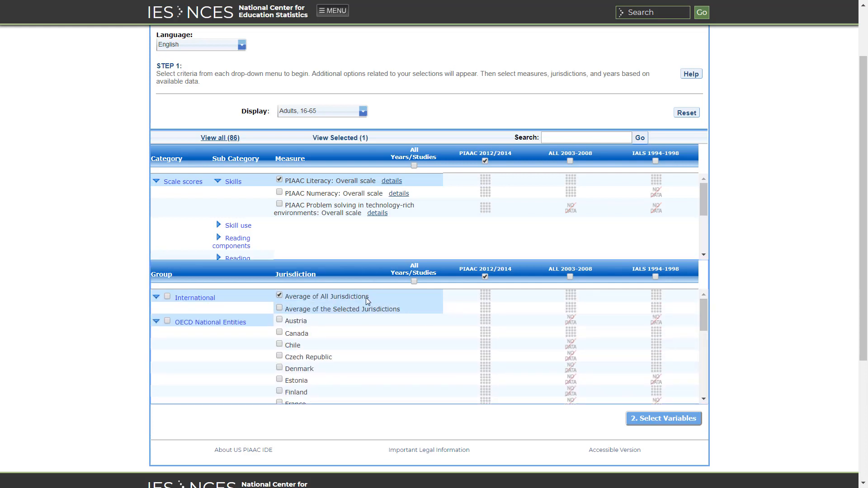
# Select the All adults variable and build the literacy averages report.
pyautogui.click(652, 419)
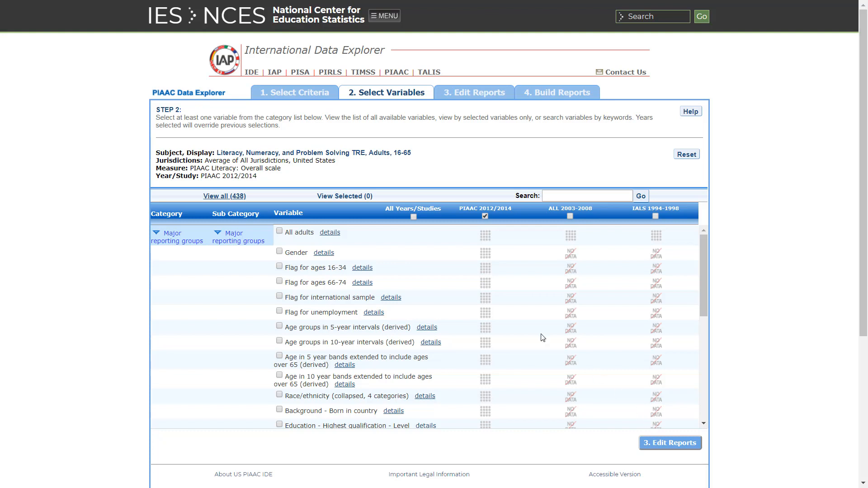
pyautogui.click(279, 232)
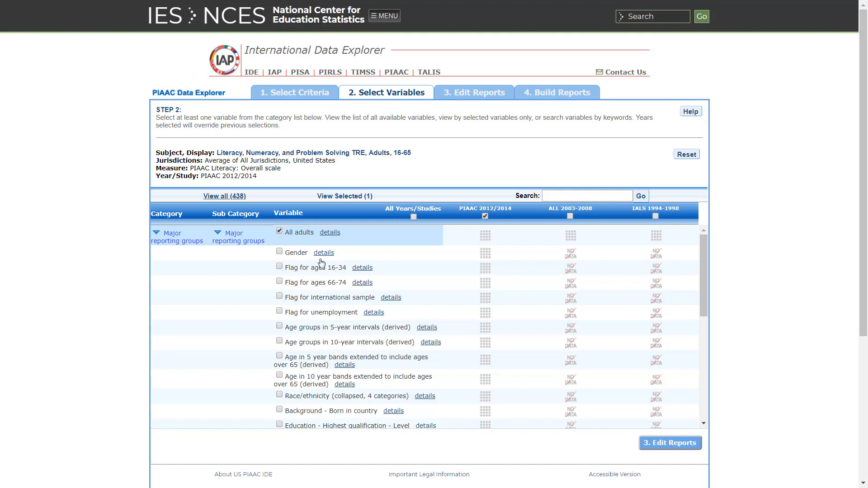
pyautogui.click(653, 444)
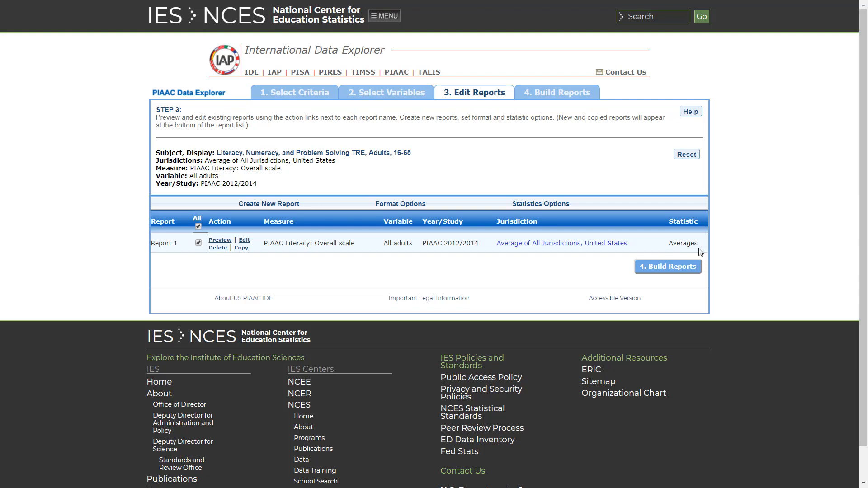
pyautogui.click(680, 267)
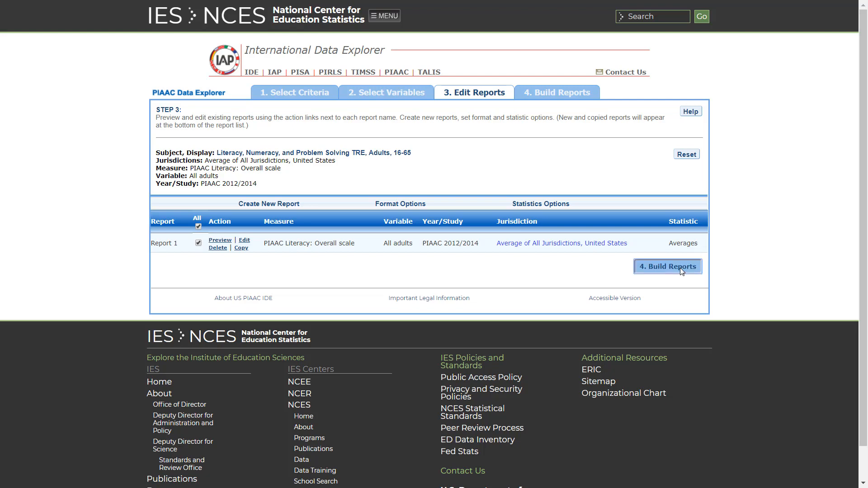
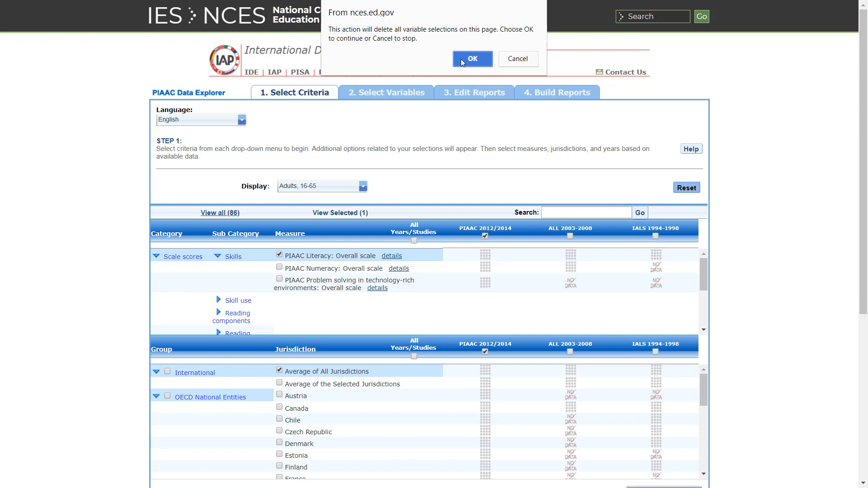
# Clear the previous selections and start over with the Young Adults, 16-34 display and the PIAAC Numeracy: Overall scale measure.
pyautogui.click(461, 59)
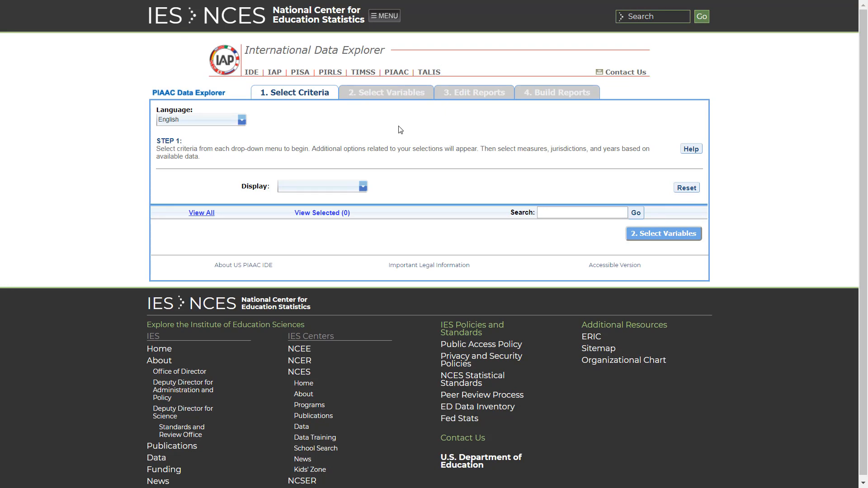
pyautogui.click(363, 187)
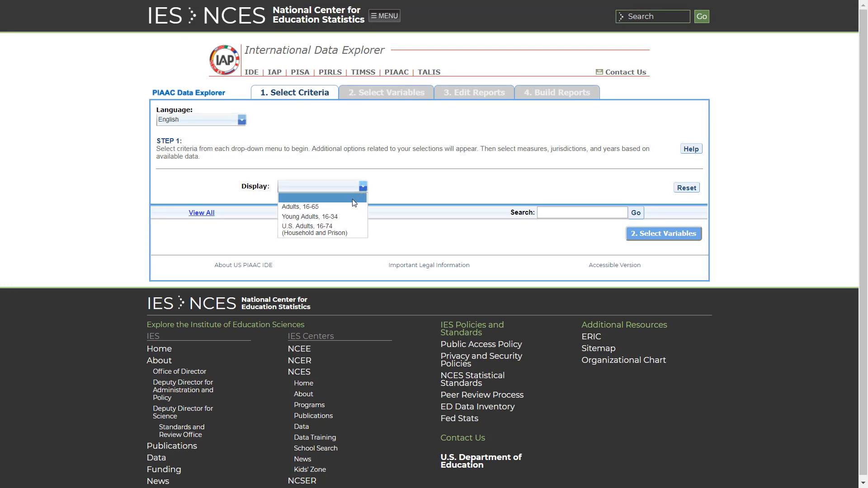
pyautogui.click(351, 215)
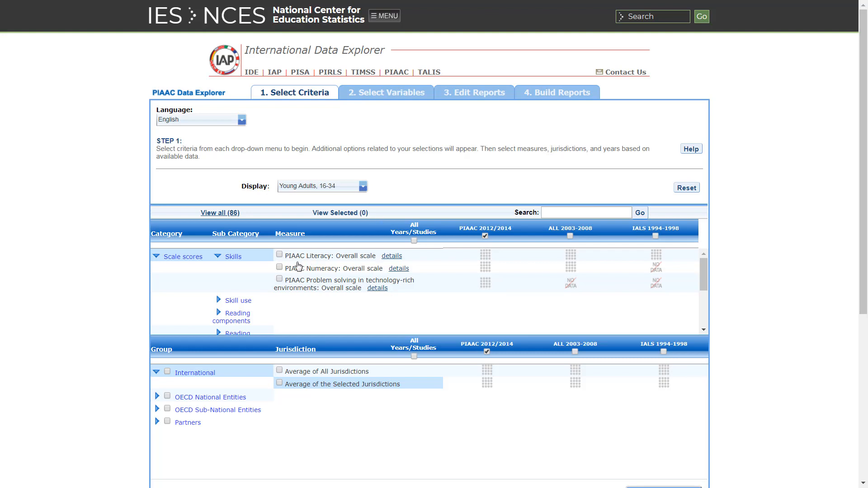
pyautogui.click(279, 269)
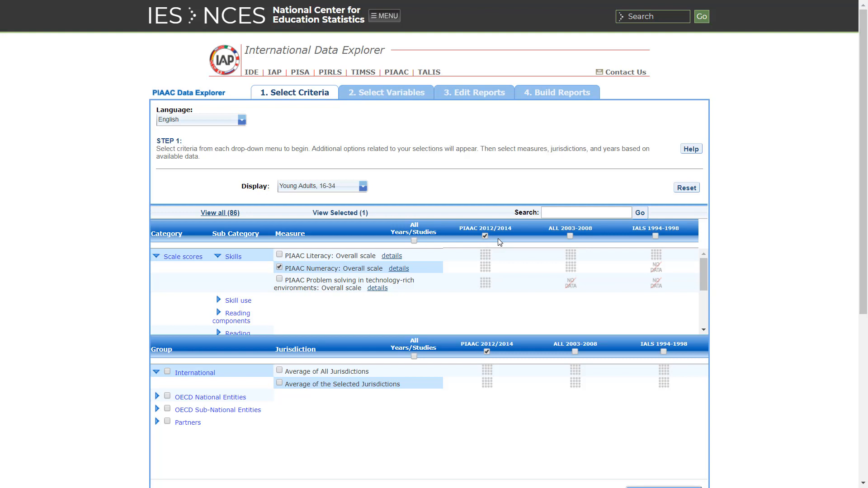
# Select Average of All Jurisdictions and, among the OECD National Entities, United States as jurisdictions for the young adult numeracy report.
pyautogui.click(279, 371)
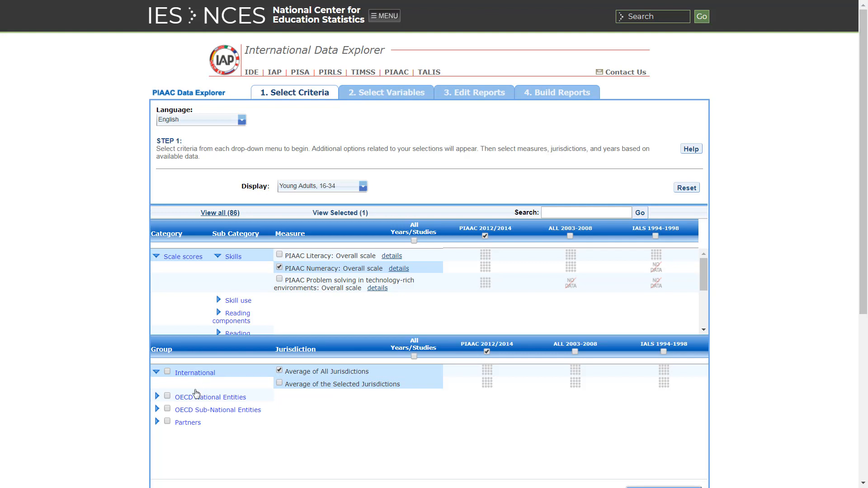
pyautogui.click(157, 396)
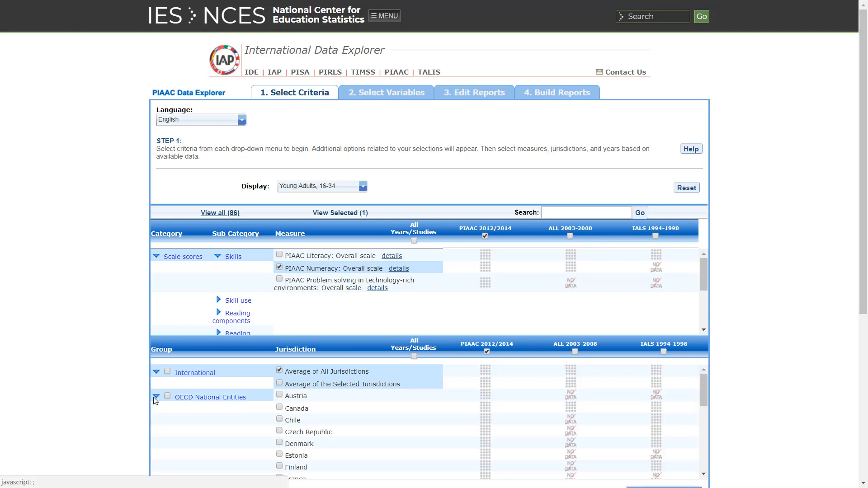
pyautogui.scroll(-1, 704, 393)
pyautogui.moveTo(703, 401); pyautogui.dragTo(704, 449)
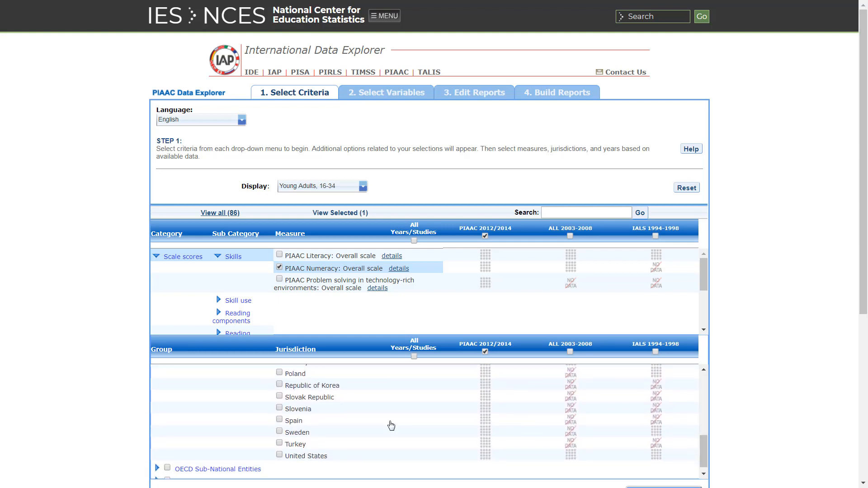
pyautogui.click(285, 455)
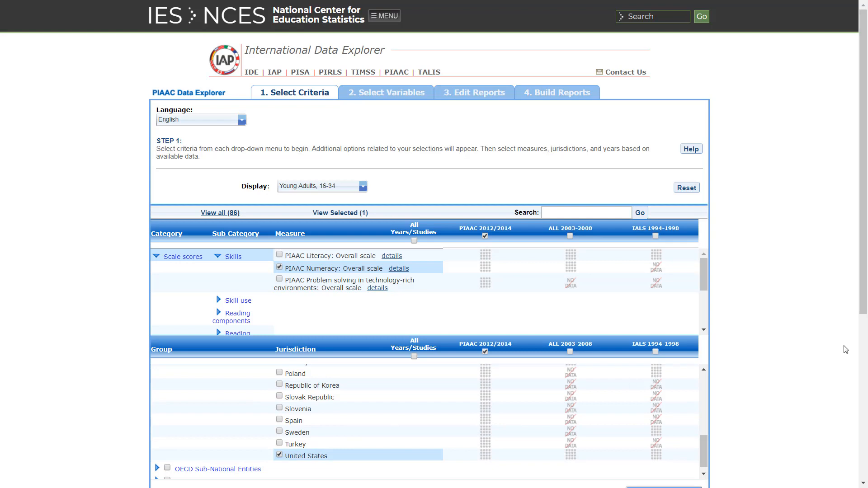
# Proceed to the variables and select PIAAC Numeracy proficiency levels in the Proficiency levels subcategory.
pyautogui.moveTo(863, 312); pyautogui.dragTo(863, 370)
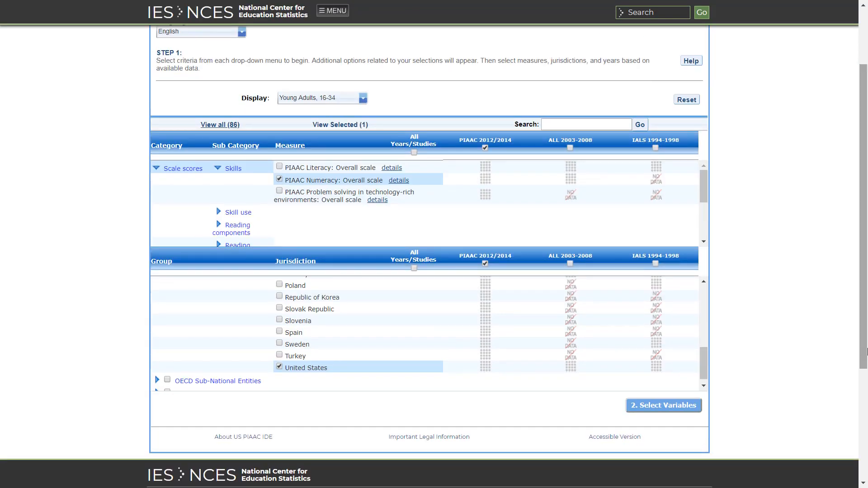
pyautogui.click(674, 403)
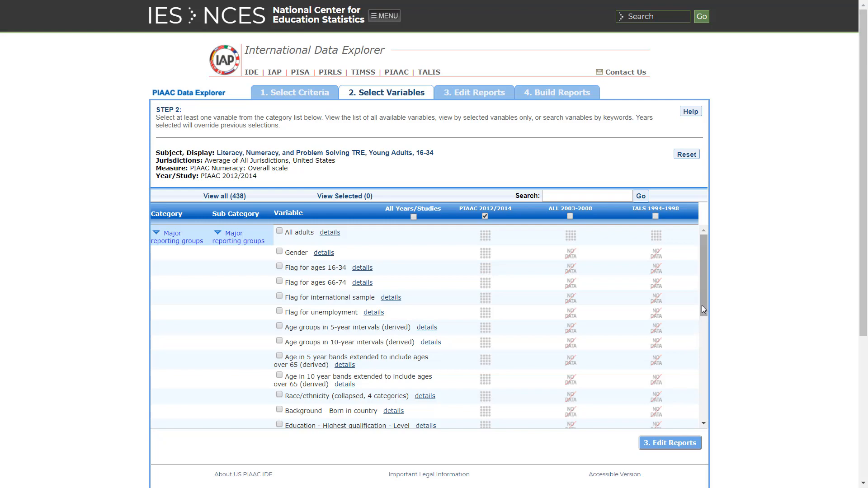
pyautogui.moveTo(702, 307); pyautogui.dragTo(703, 418)
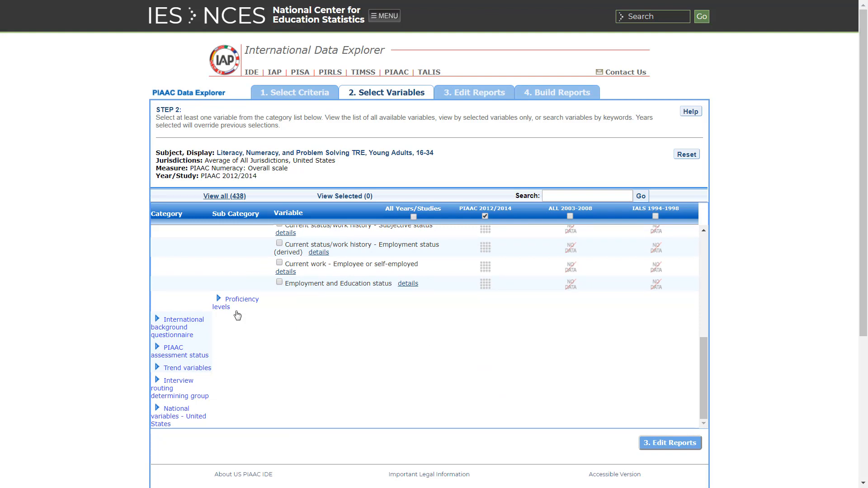
pyautogui.click(238, 311)
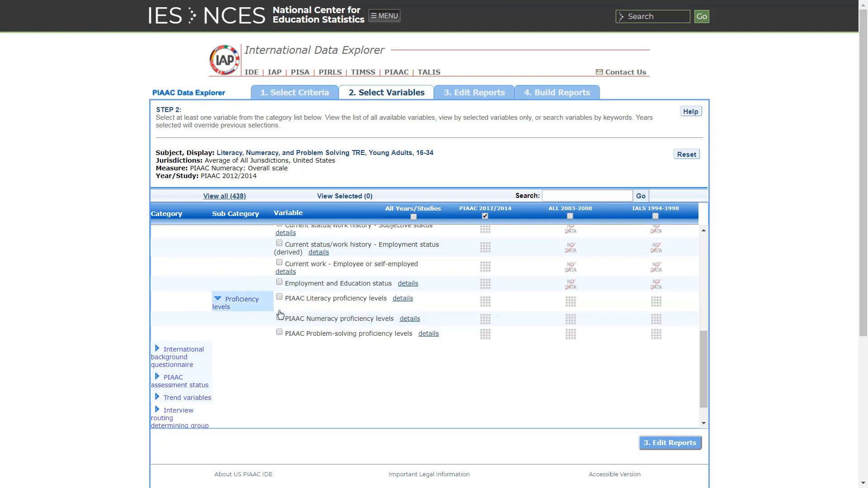
pyautogui.click(279, 318)
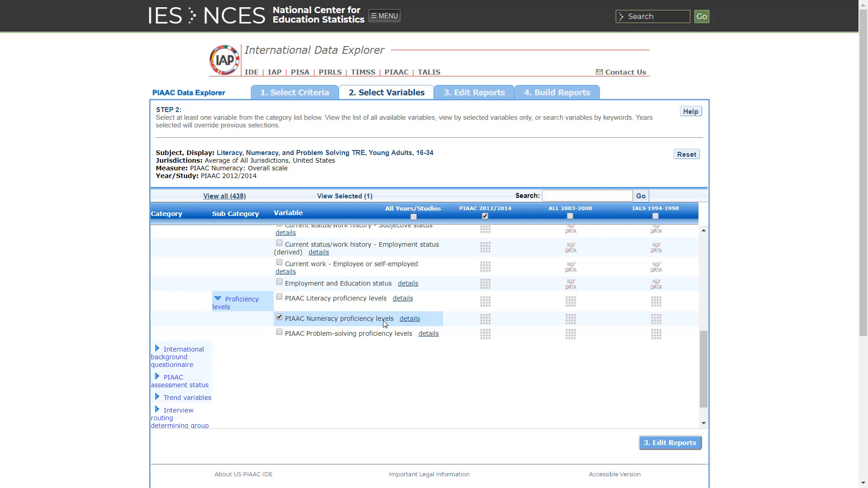
# Set the report statistic to Percentages and build the numeracy proficiency levels report.
pyautogui.click(661, 442)
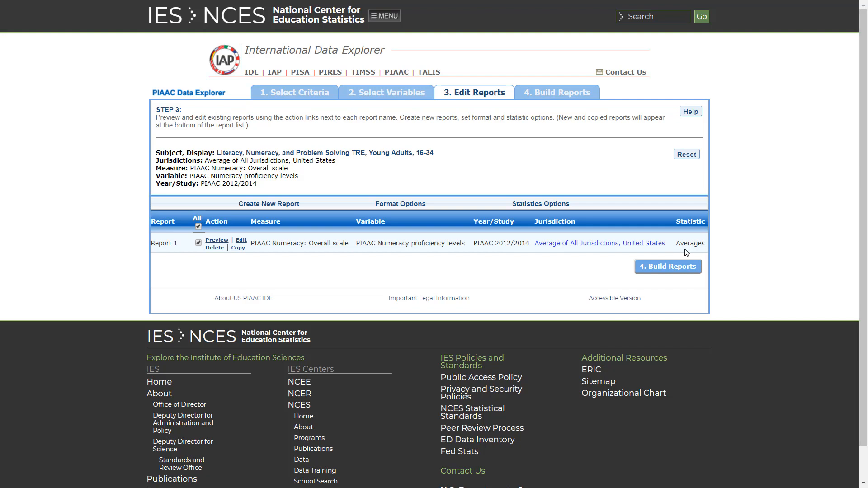
pyautogui.click(555, 207)
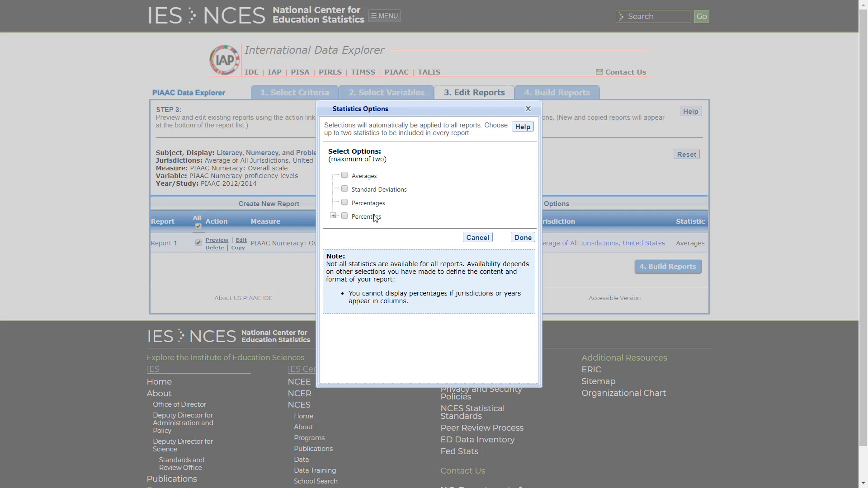
pyautogui.click(344, 203)
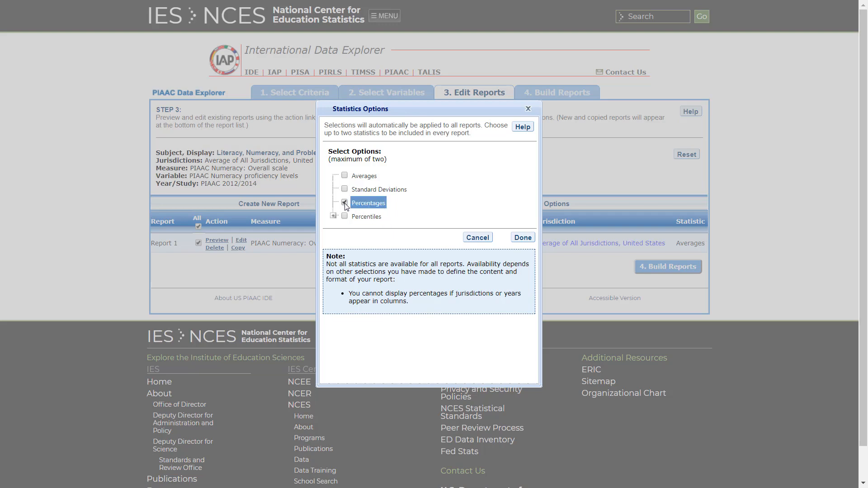
pyautogui.click(521, 238)
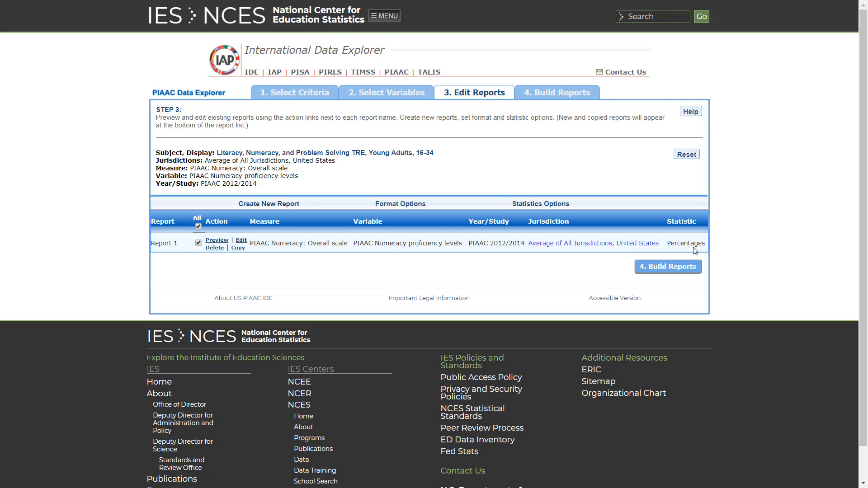
pyautogui.click(679, 269)
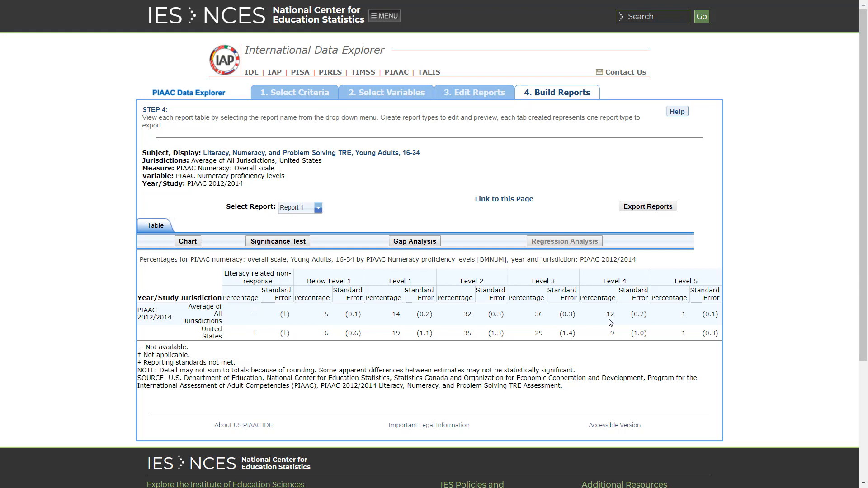
# Run a between-jurisdictions significance test in table form for all jurisdictions and every PIAAC Numeracy proficiency level, keeping the table details shown.
pyautogui.click(287, 244)
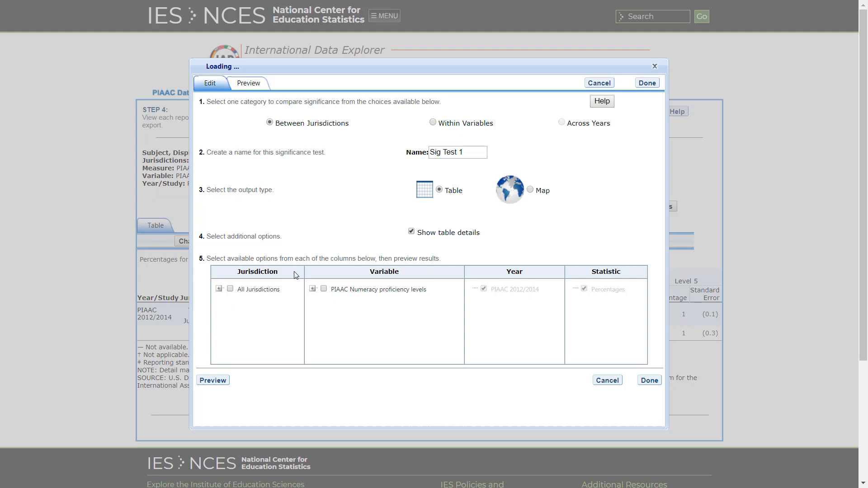
pyautogui.click(231, 290)
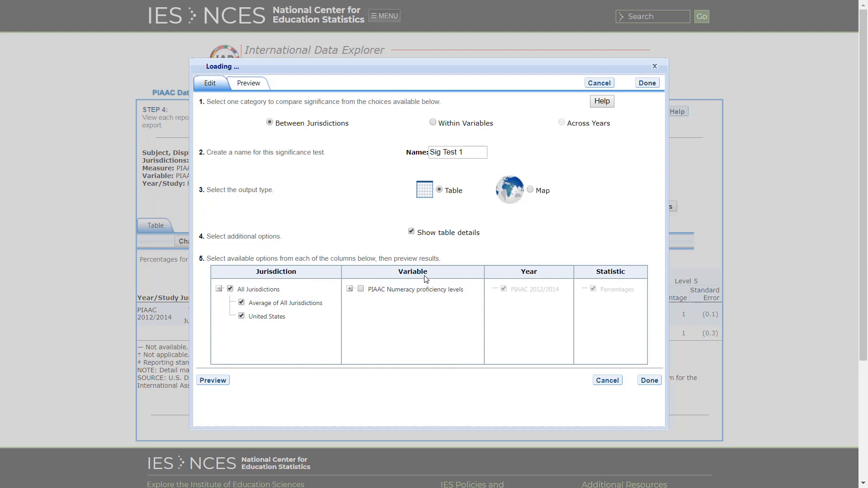
pyautogui.click(362, 290)
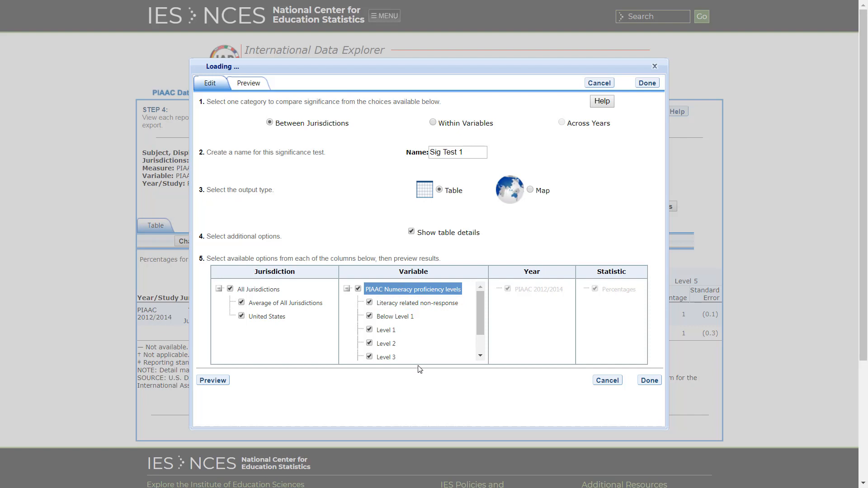
pyautogui.moveTo(481, 316); pyautogui.dragTo(480, 343)
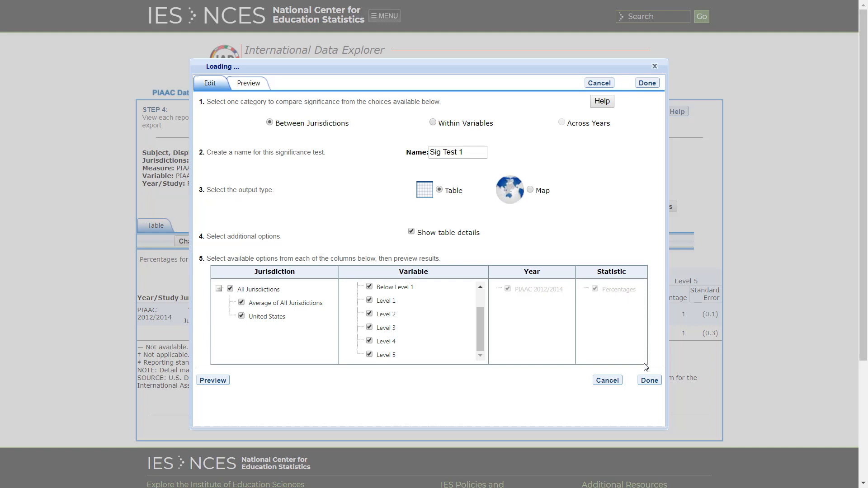
pyautogui.click(649, 382)
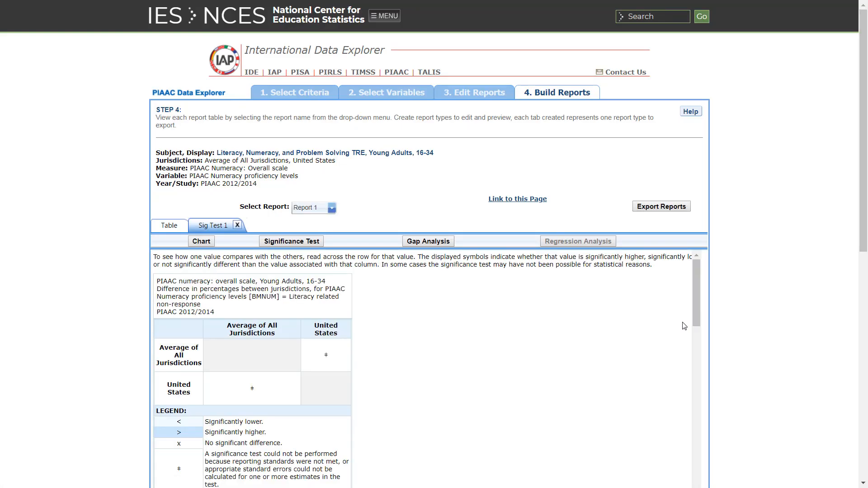
# Examine the significance test results for numeracy Level 3 and Level 4 between the United States and Average of All Jurisdictions.
pyautogui.moveTo(694, 291); pyautogui.dragTo(694, 485)
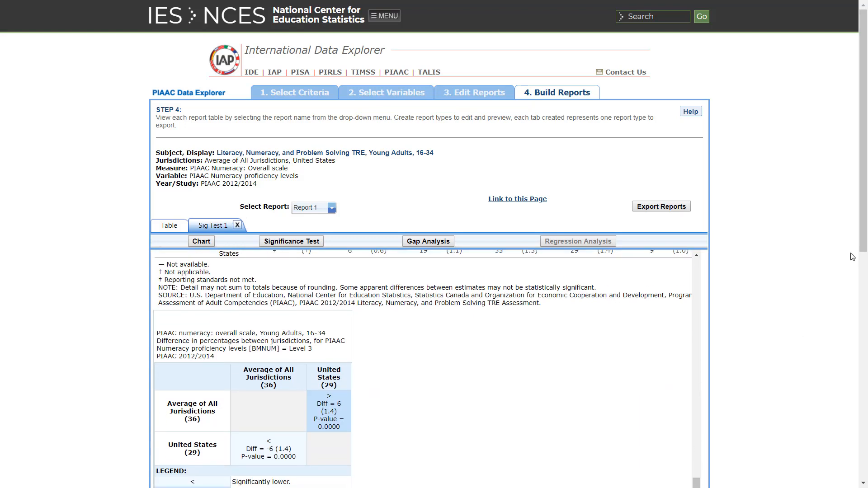
pyautogui.moveTo(861, 245); pyautogui.dragTo(865, 320)
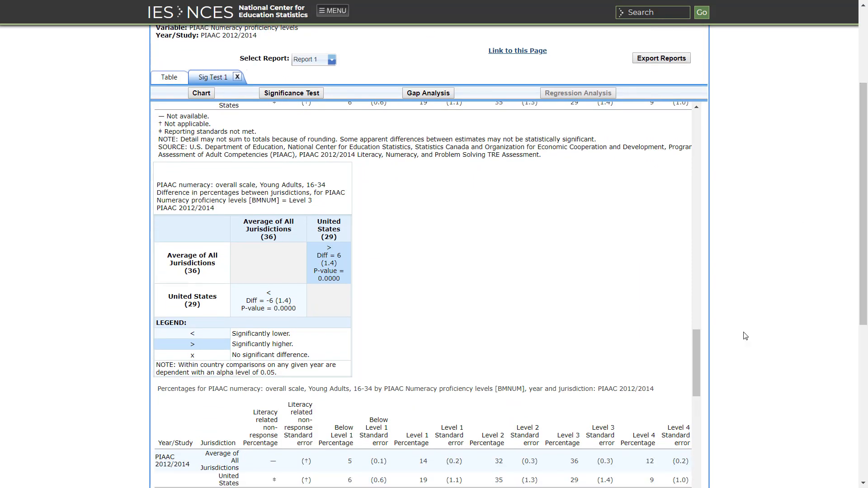
pyautogui.moveTo(696, 340); pyautogui.dragTo(684, 411)
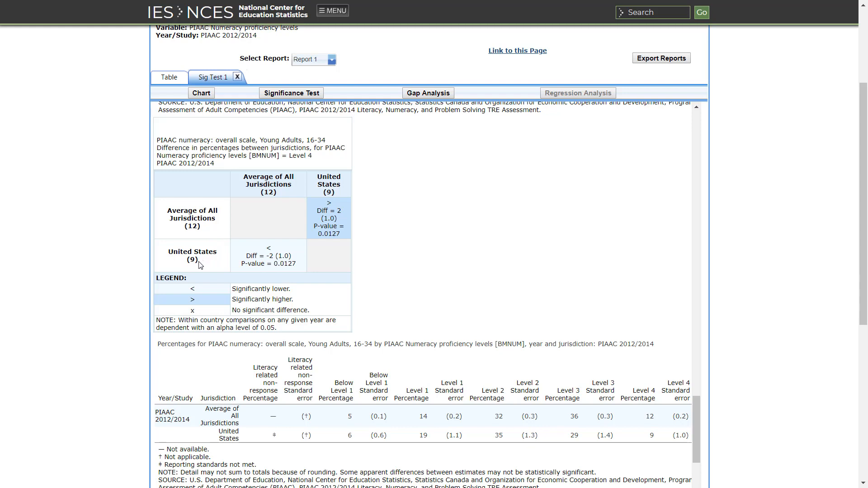
pyautogui.scroll(-2, 831, 430)
pyautogui.scroll(3, 622, 271)
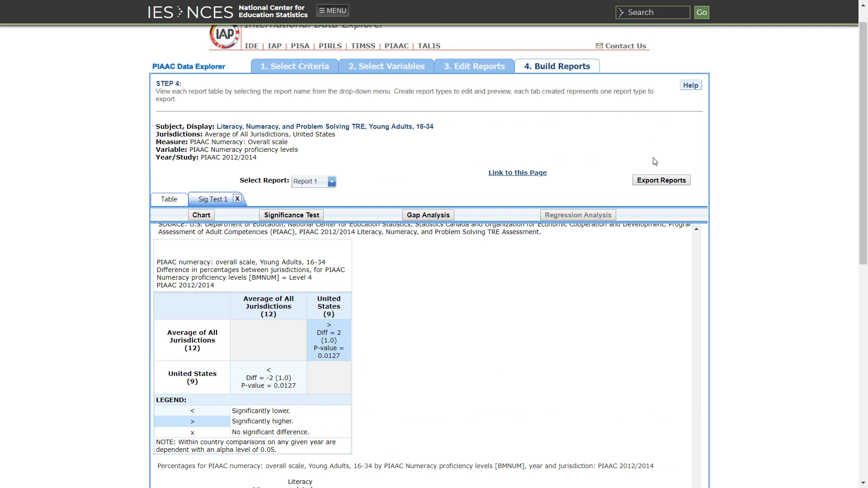
# Export Report 1 with its table and significance test in Excel format, and open the exported workbook to view the percentages table.
pyautogui.click(654, 180)
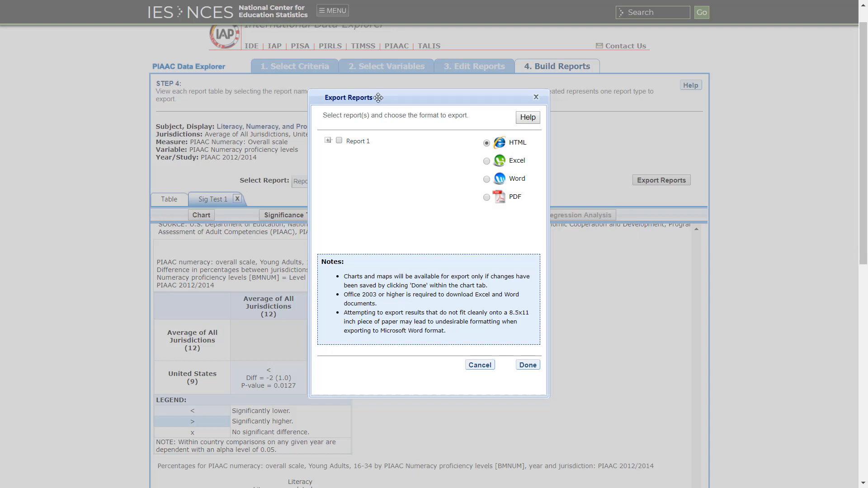
pyautogui.click(339, 141)
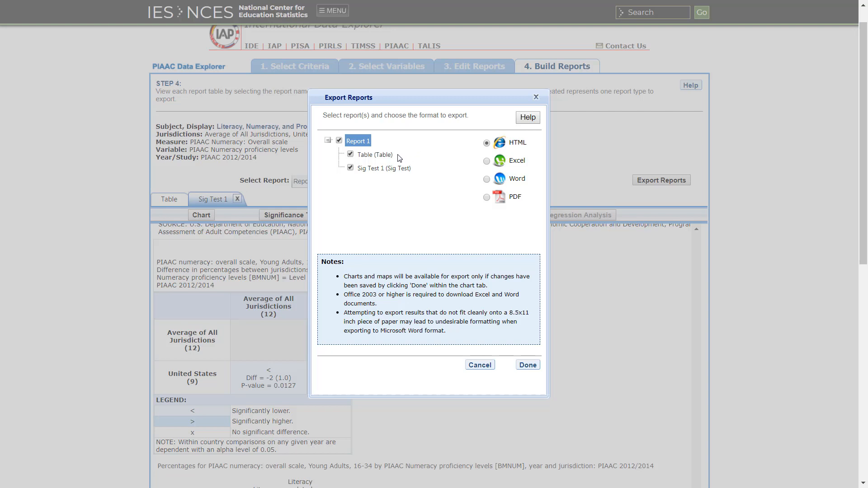
pyautogui.click(458, 150)
pyautogui.click(487, 163)
pyautogui.click(528, 365)
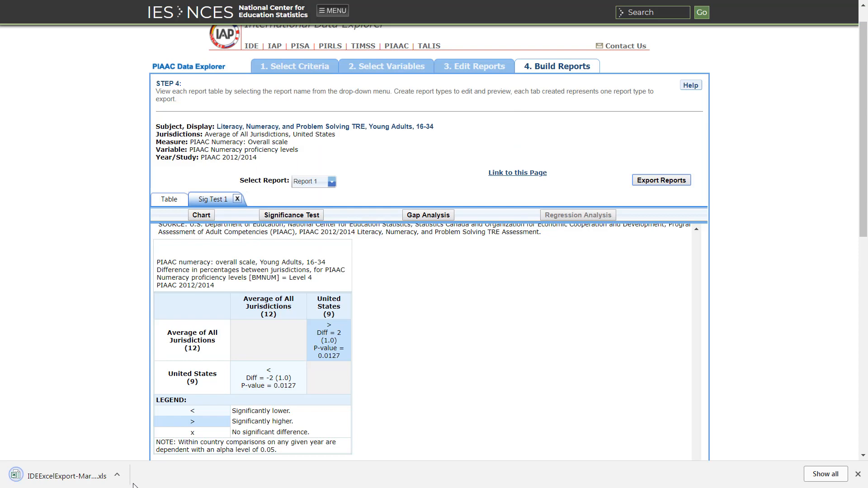
pyautogui.click(79, 481)
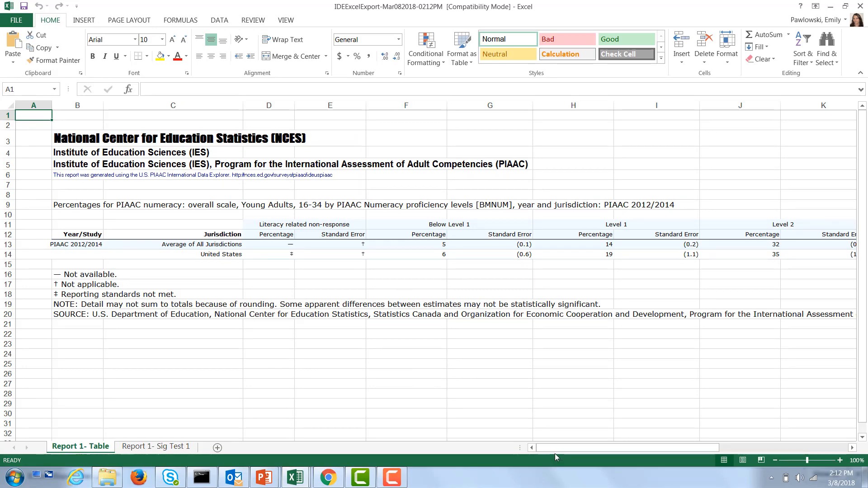
pyautogui.moveTo(562, 448); pyautogui.dragTo(640, 452)
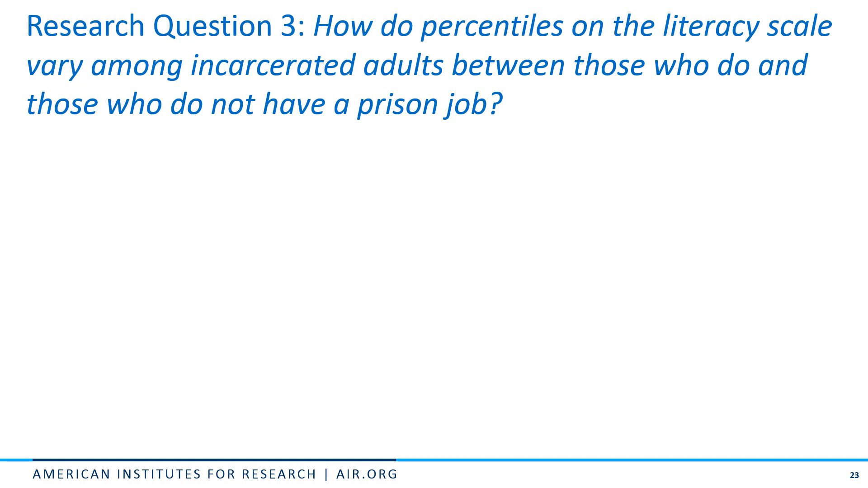
pyautogui.press('Right')
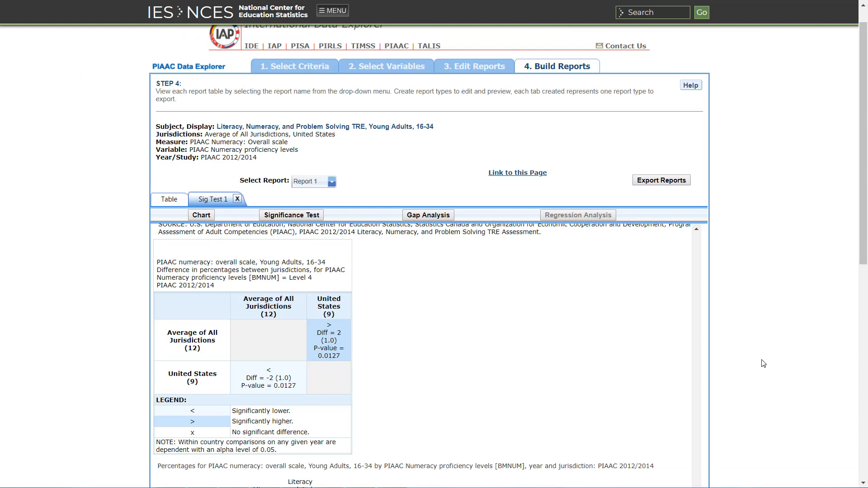
# Reset the criteria, set the display to U.S. Adults, 16-74 (Household and Prison), and select the PIAAC Literacy: Overall scale measure.
pyautogui.click(297, 68)
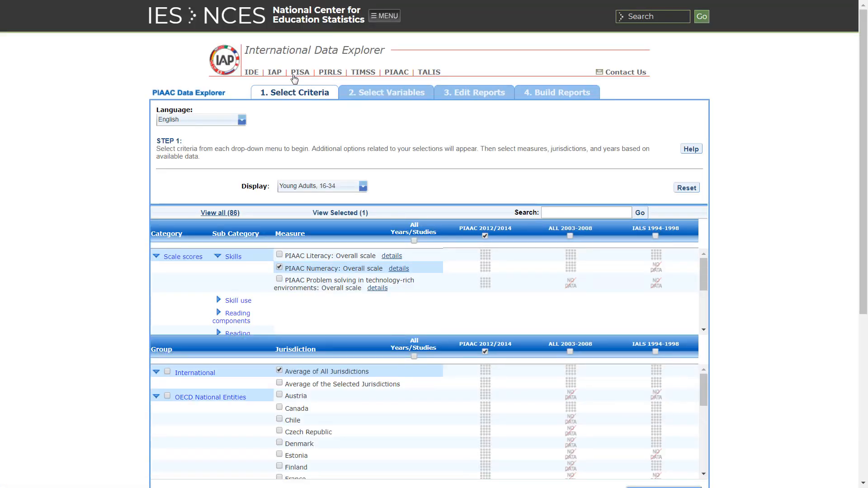
pyautogui.click(683, 190)
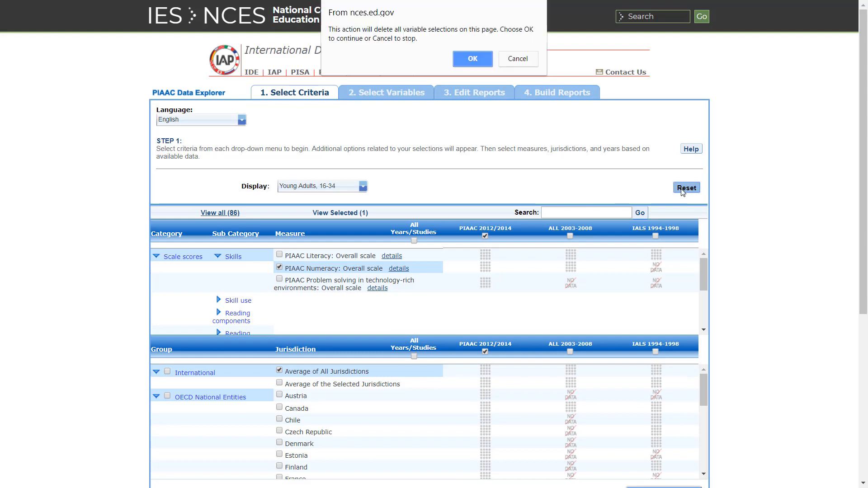
pyautogui.click(472, 60)
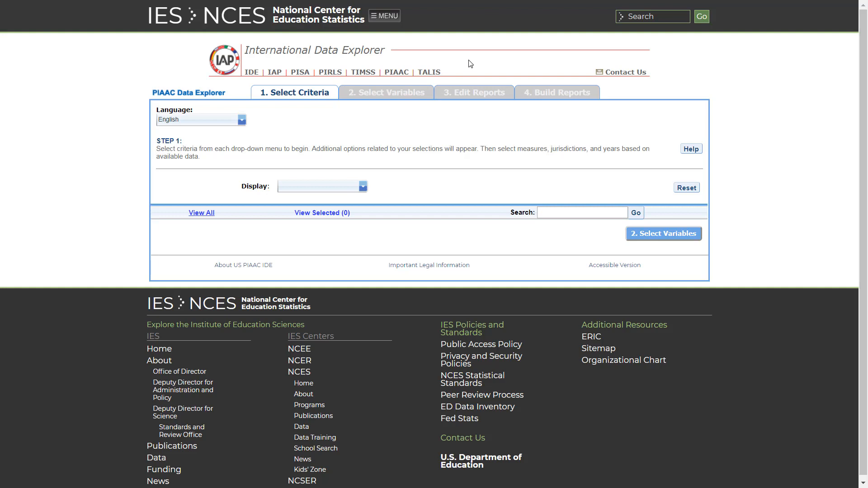
pyautogui.click(363, 188)
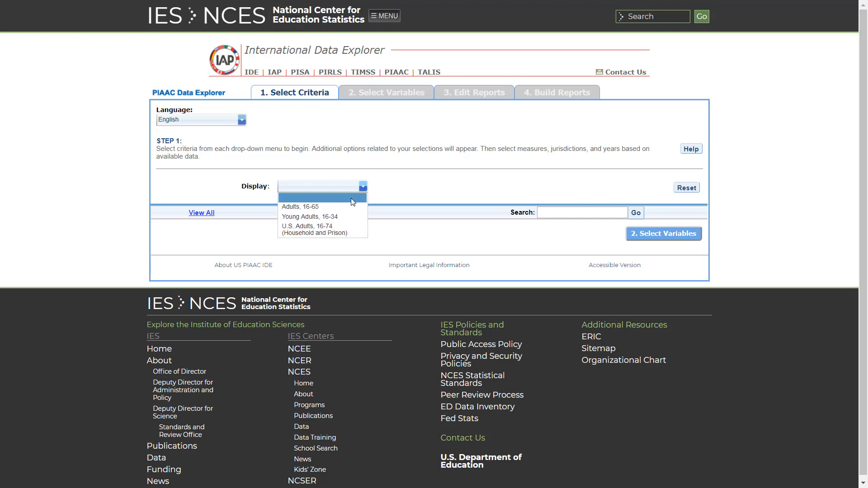
pyautogui.click(338, 230)
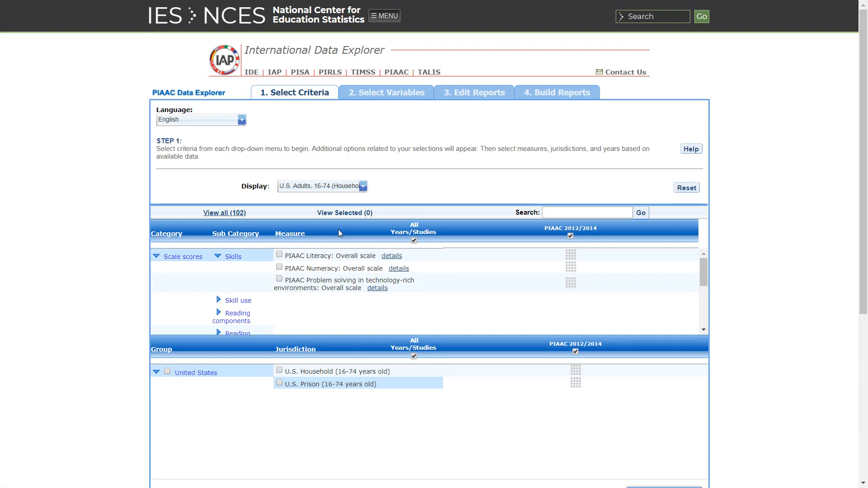
pyautogui.click(280, 255)
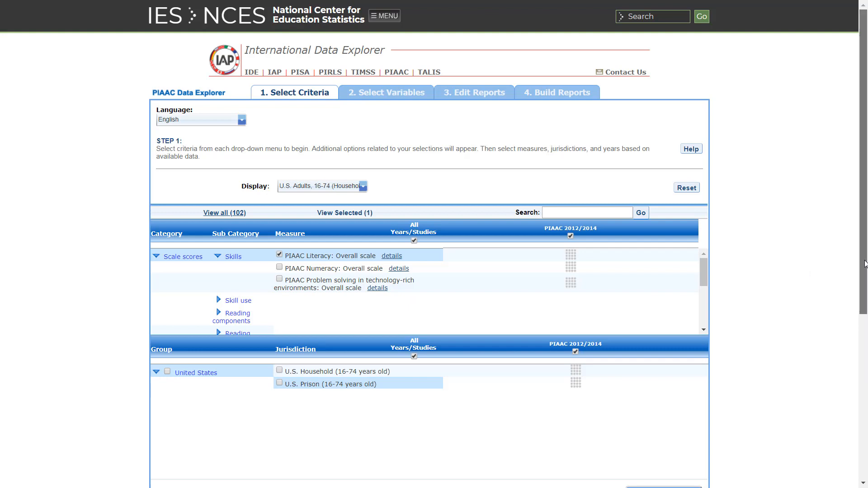
# Select U.S. Prison (16-74 years old) as the jurisdiction for the literacy report.
pyautogui.moveTo(857, 265); pyautogui.dragTo(864, 304)
pyautogui.moveTo(864, 306); pyautogui.dragTo(864, 311)
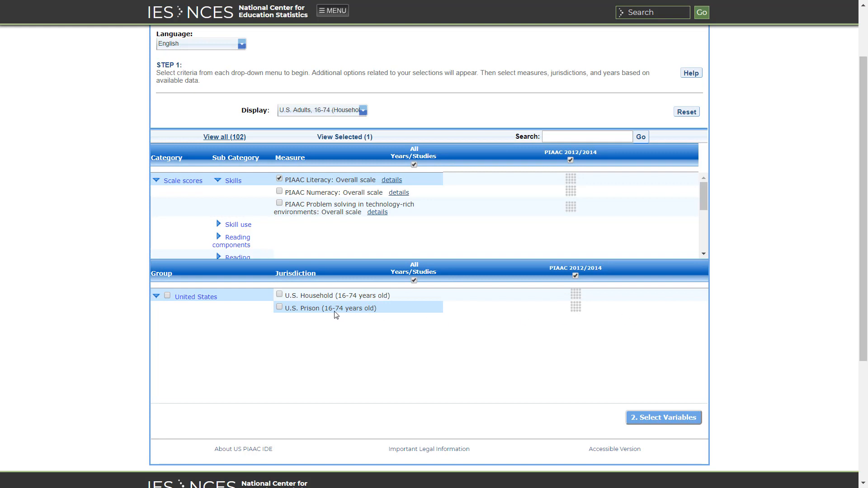
pyautogui.click(279, 308)
# Proceed to the variables and select Prison - Jobs - Current incarceration in the Prison job subcategory of National variables - United States - Prison.
pyautogui.click(664, 417)
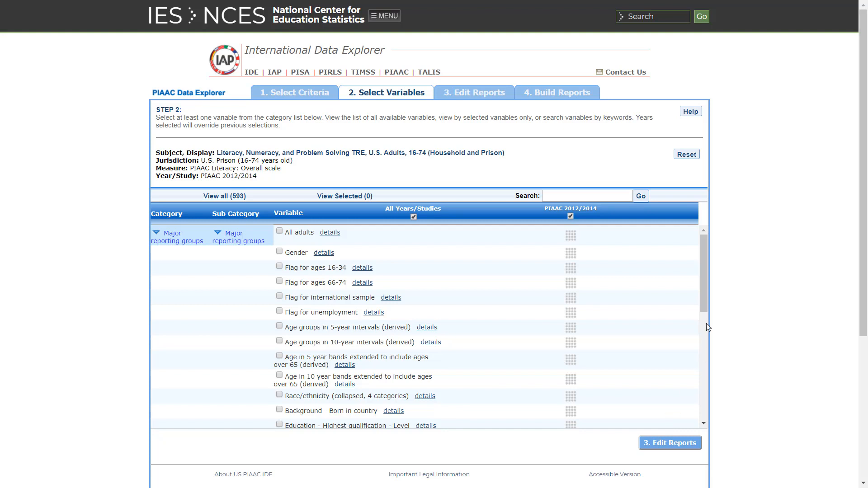
pyautogui.moveTo(704, 291); pyautogui.dragTo(699, 415)
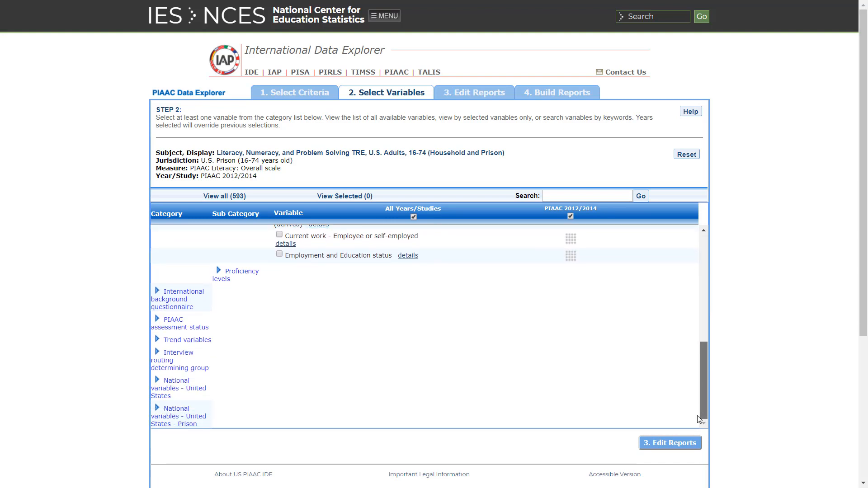
pyautogui.click(157, 409)
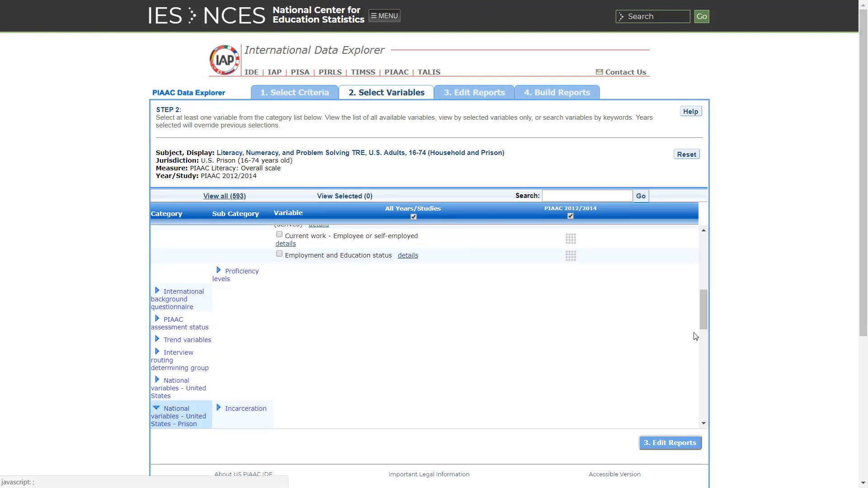
pyautogui.scroll(-1, 704, 351)
pyautogui.scroll(-5, 703, 353)
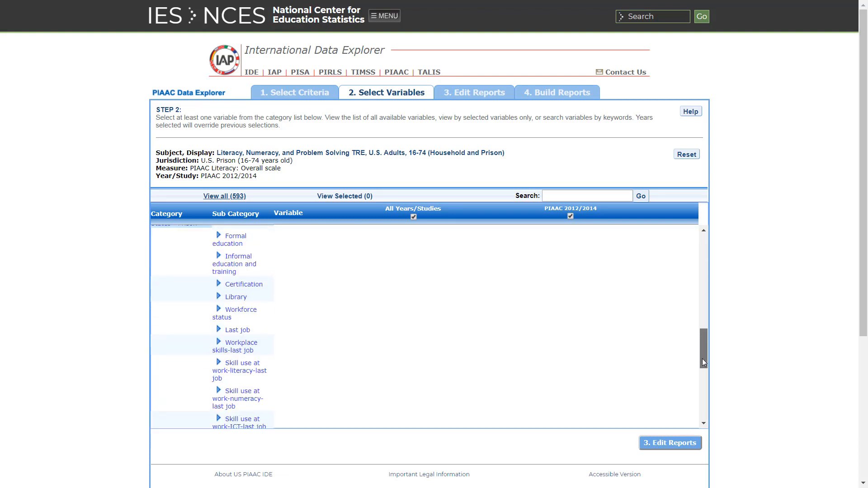
pyautogui.moveTo(703, 365); pyautogui.dragTo(703, 368)
pyautogui.click(236, 391)
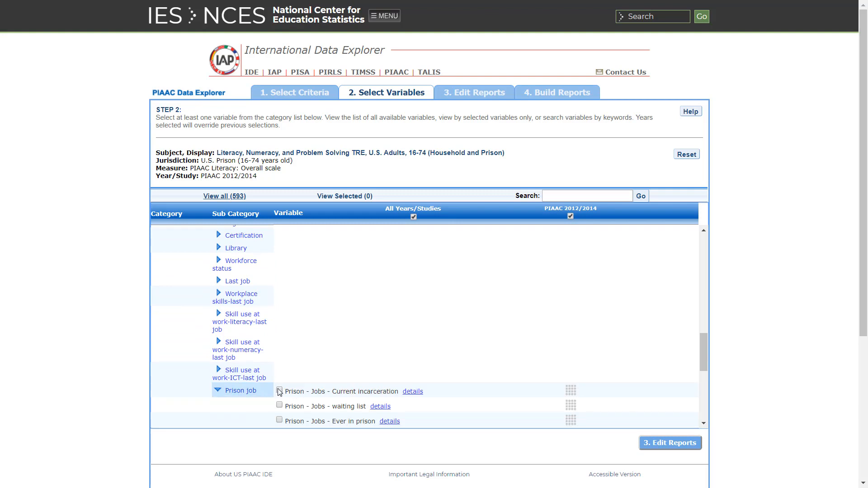
pyautogui.click(413, 392)
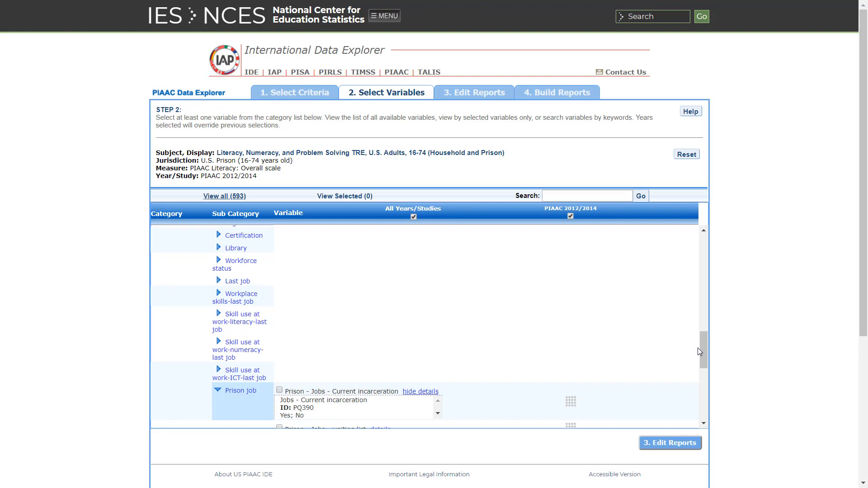
pyautogui.scroll(-1, 391, 376)
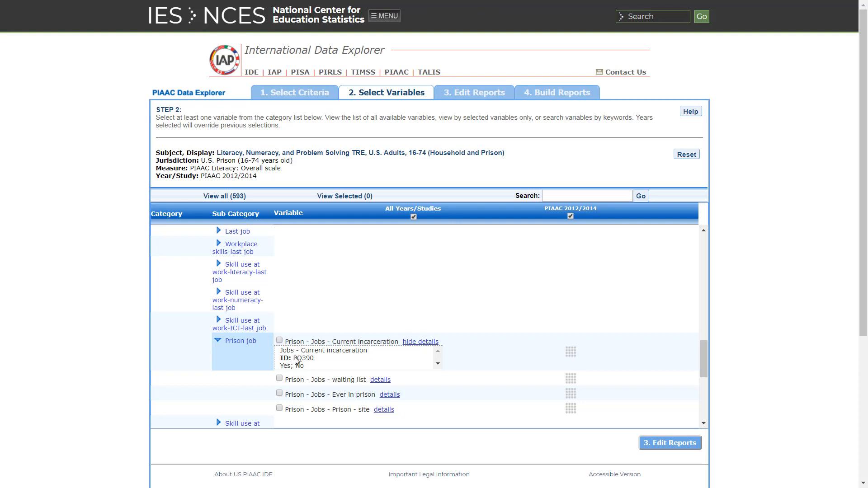
pyautogui.click(280, 341)
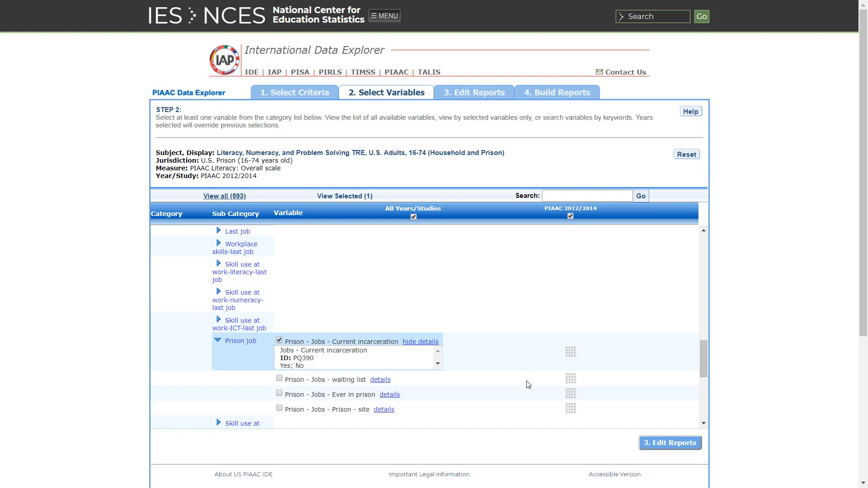
# Proceed to editing the report and set its statistics to the 10th, 25th, 50th, 75th and 90th percentiles.
pyautogui.click(659, 448)
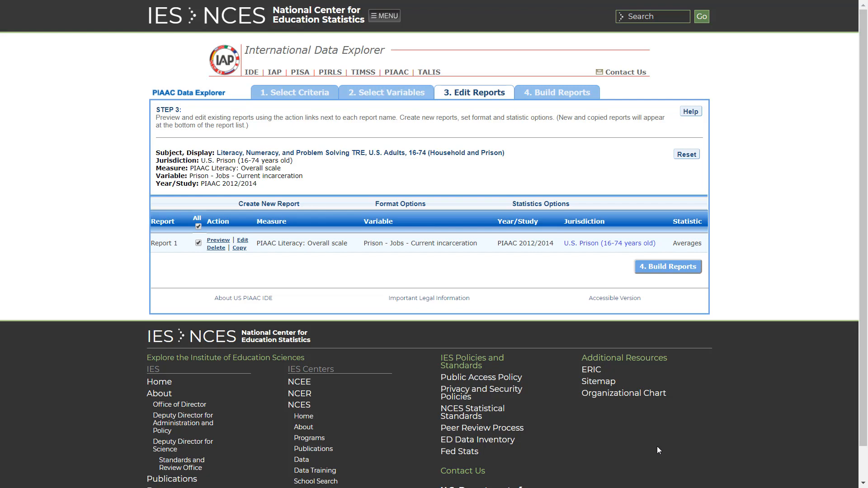
pyautogui.click(550, 204)
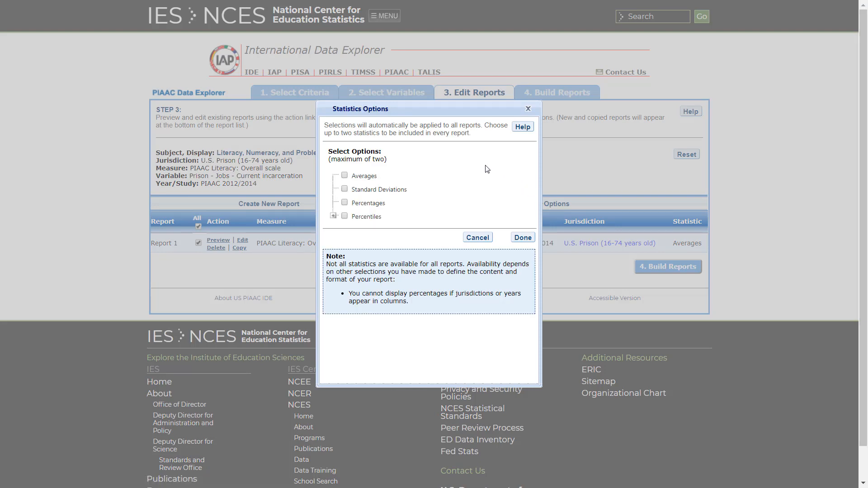
pyautogui.click(334, 216)
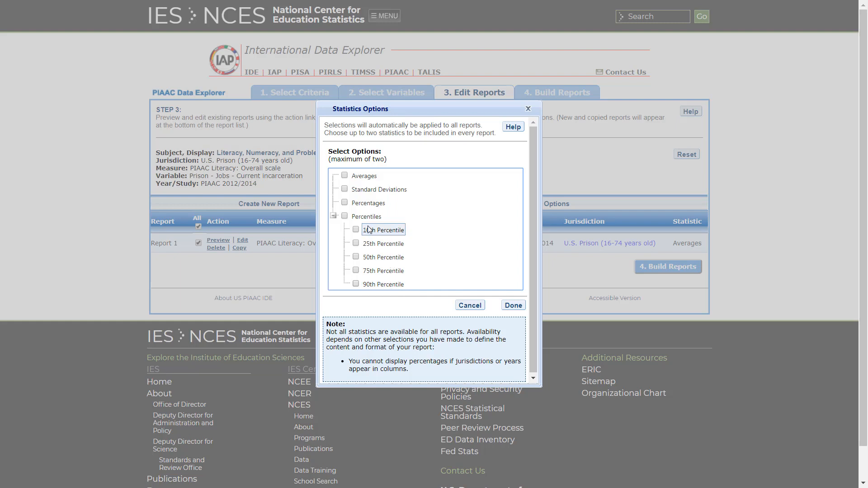
pyautogui.click(345, 217)
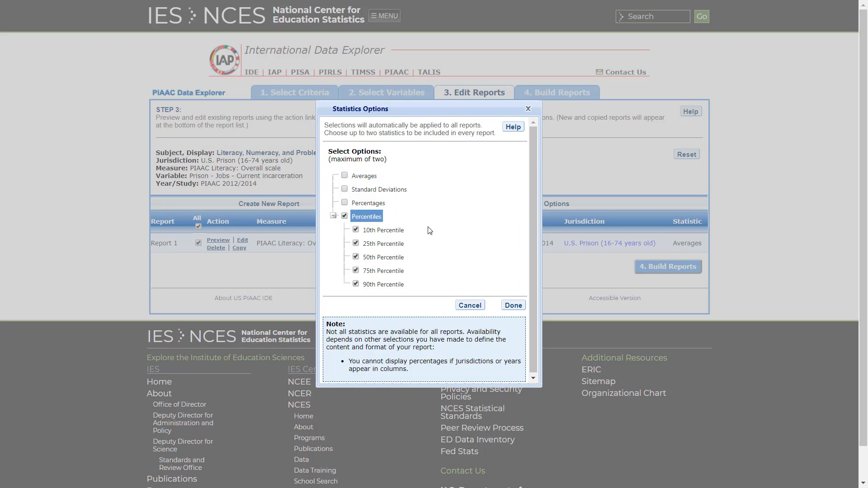
pyautogui.click(513, 306)
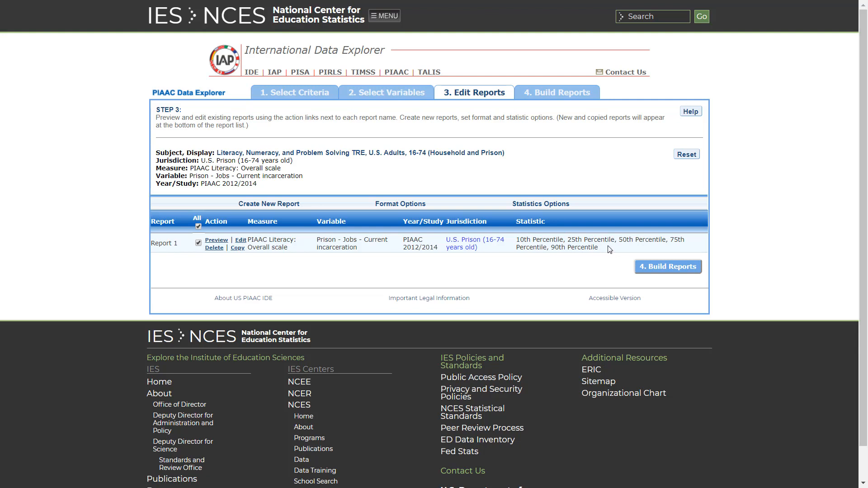
# Build the prison job percentiles report and start a chart from its PIAAC 2012/2014 U.S. Prison percentiles, continuing to the chart options.
pyautogui.click(660, 267)
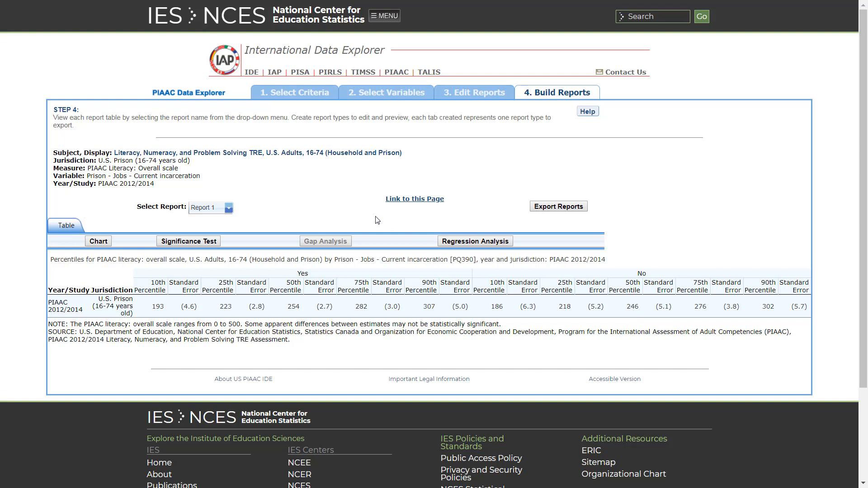
pyautogui.click(104, 240)
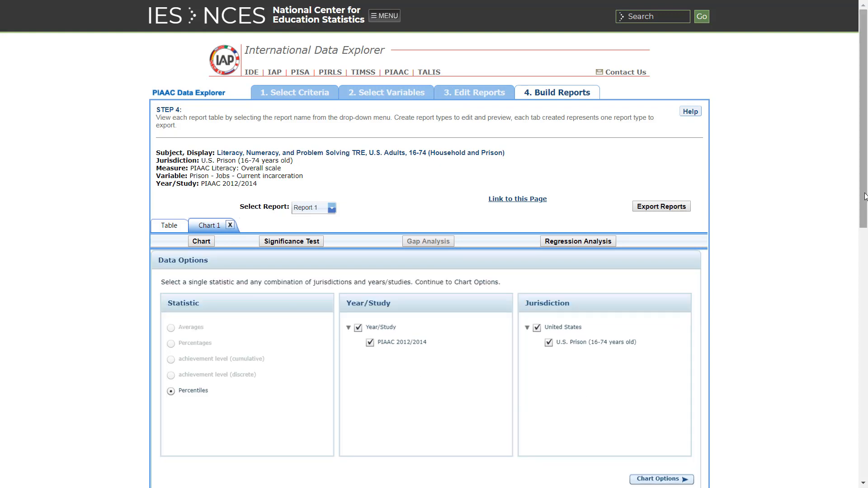
pyautogui.moveTo(865, 197); pyautogui.dragTo(866, 236)
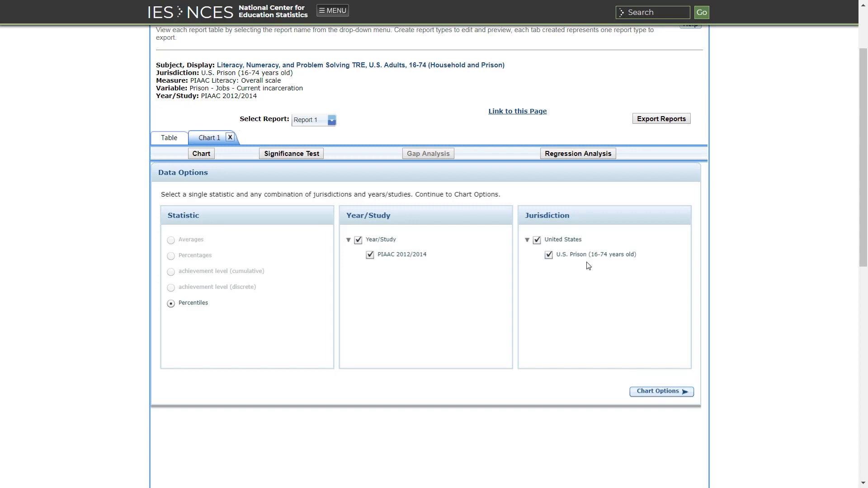
pyautogui.click(643, 396)
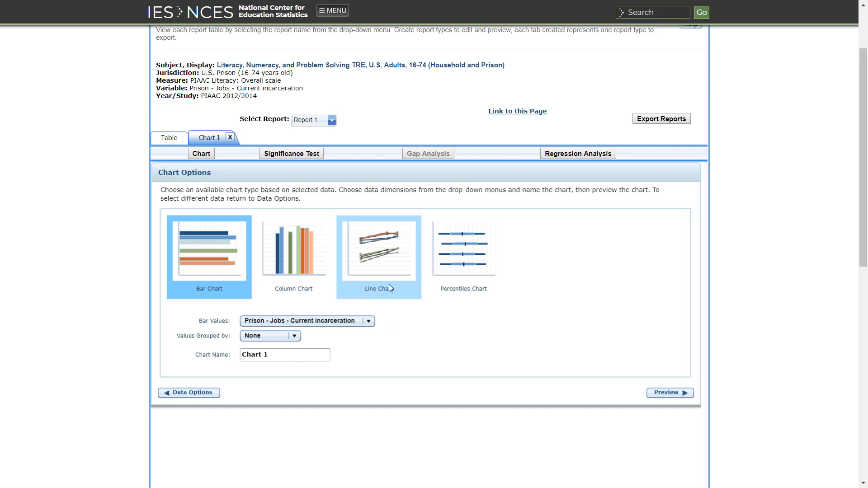
# Set the chart type to Percentiles Chart with values grouped by None, preview it and save the chart for export.
pyautogui.click(453, 280)
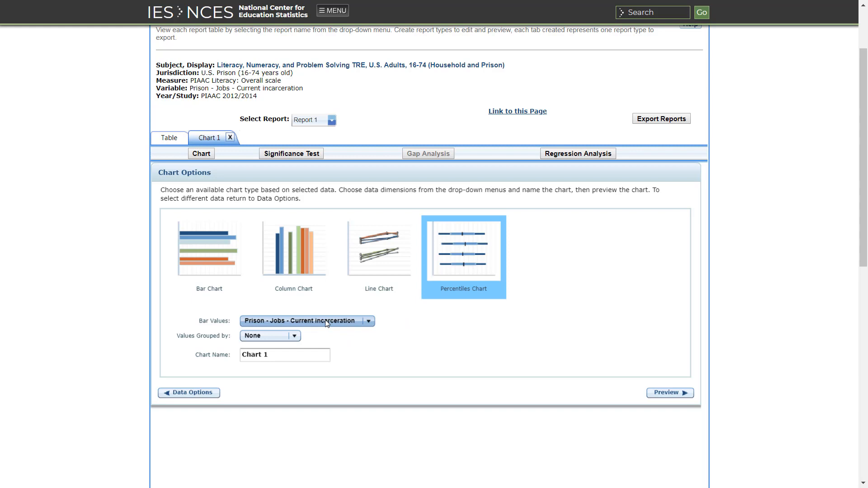
pyautogui.click(291, 337)
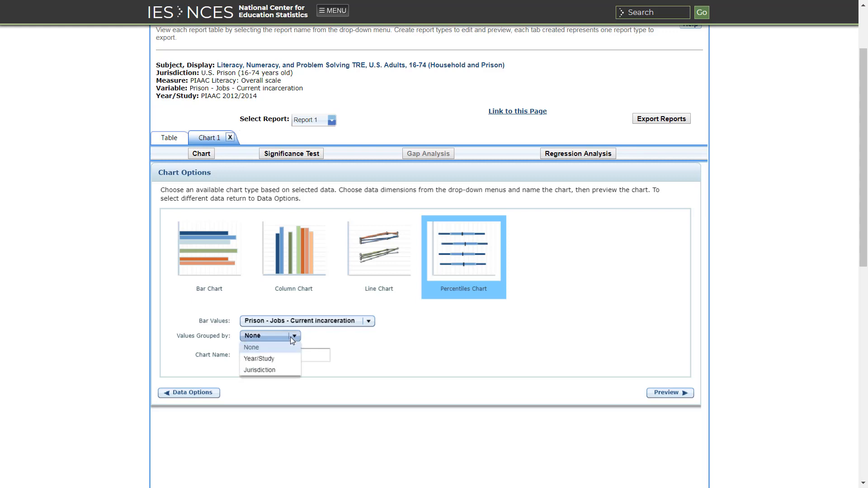
pyautogui.click(291, 338)
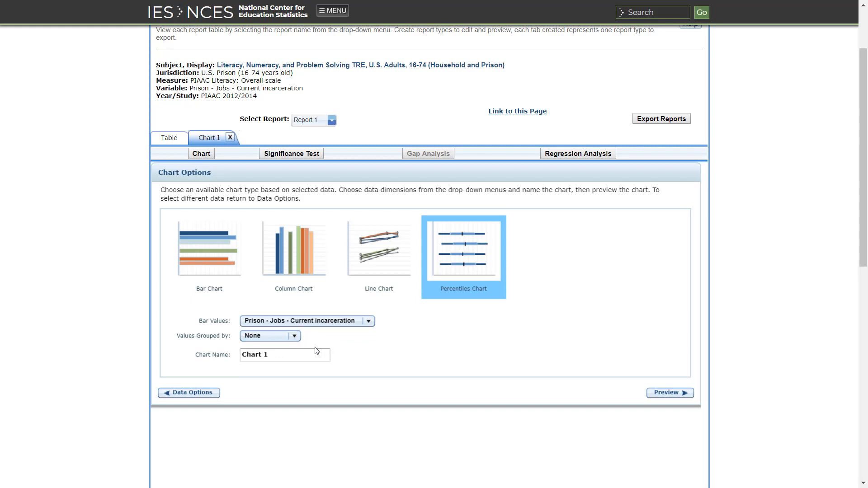
pyautogui.click(658, 397)
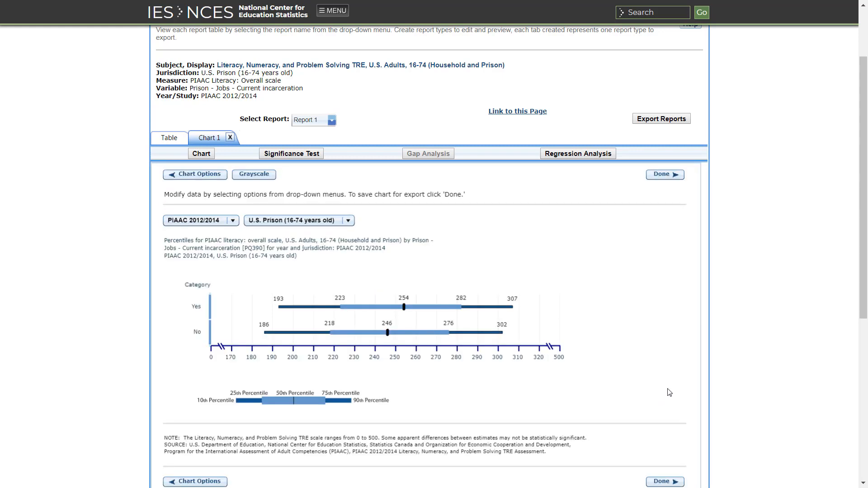
pyautogui.scroll(-1, 669, 392)
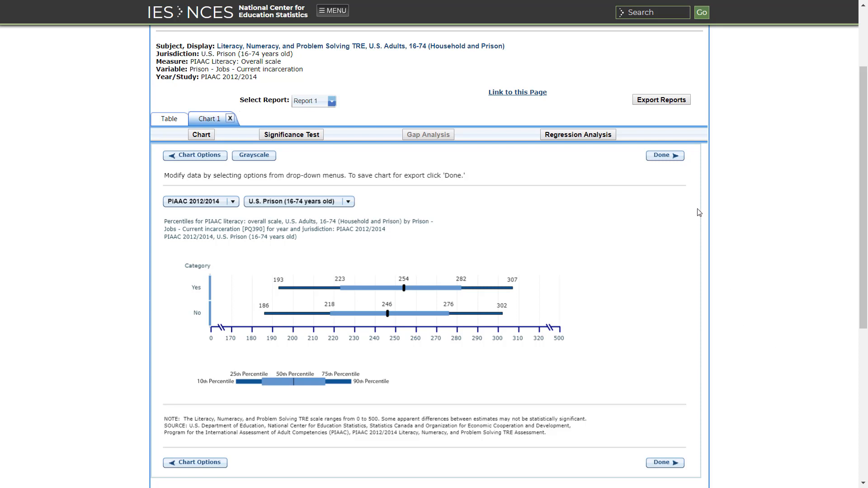
pyautogui.click(659, 156)
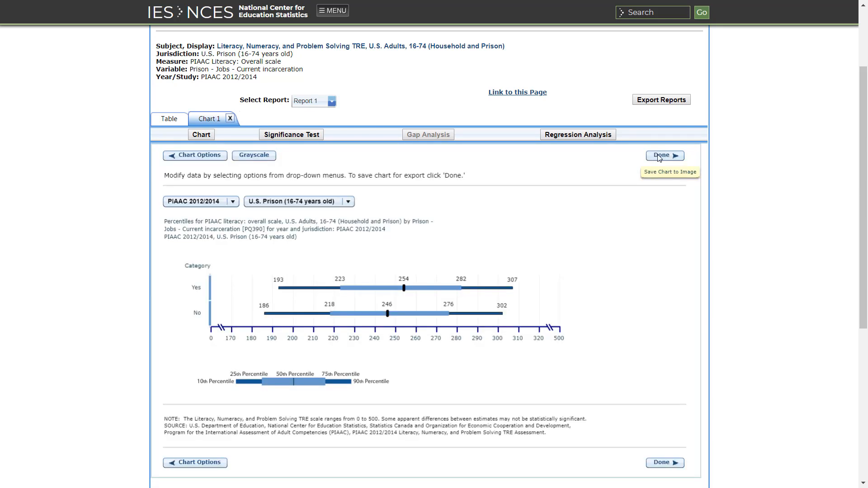
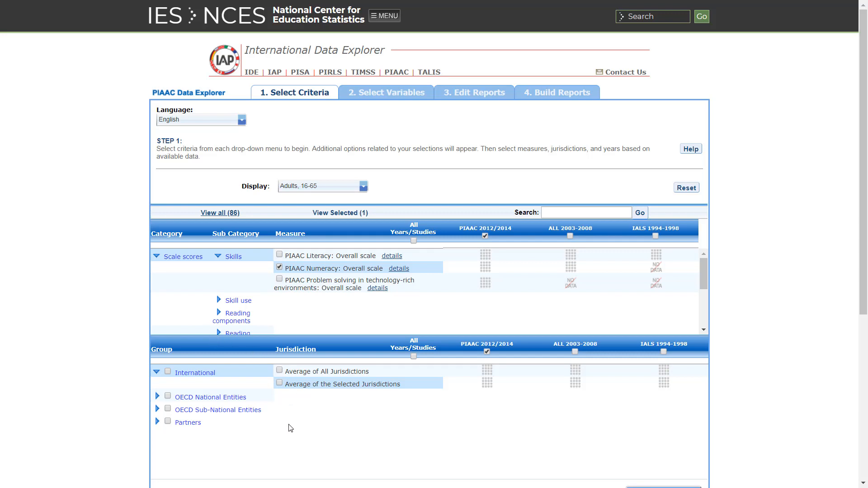
# Select Canada, Germany and United States from the OECD National Entities as jurisdictions for the numeracy report.
pyautogui.click(157, 397)
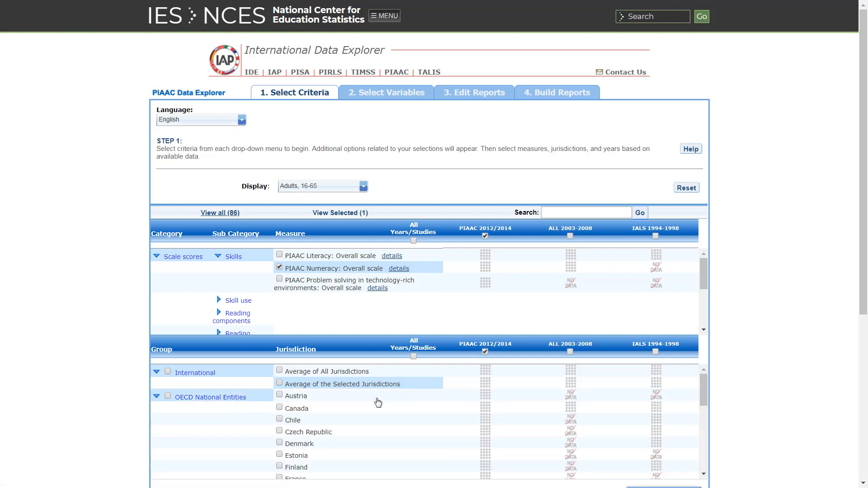
pyautogui.click(280, 408)
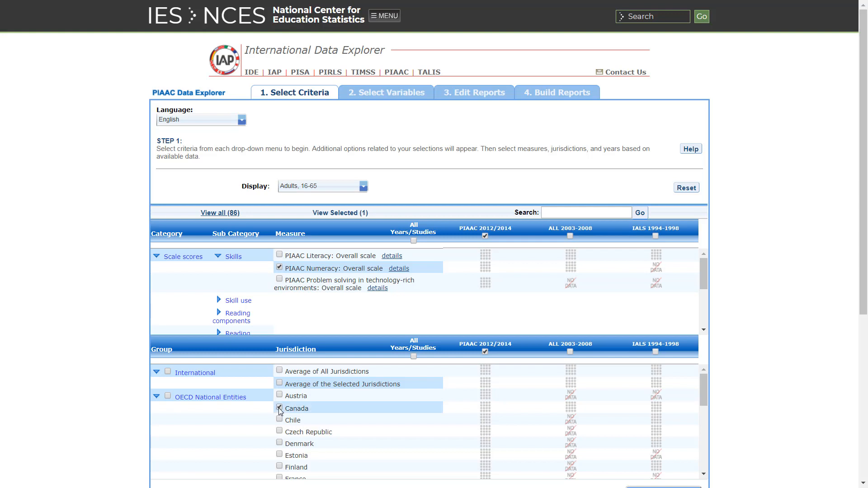
pyautogui.moveTo(702, 389); pyautogui.dragTo(702, 405)
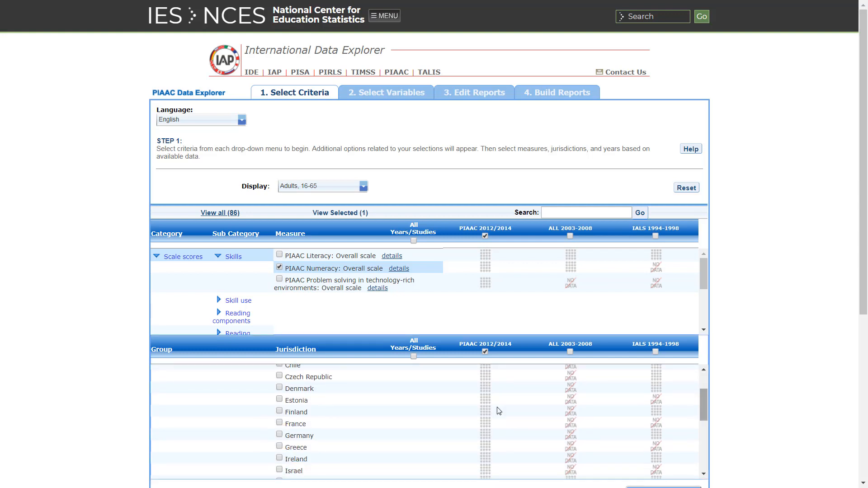
pyautogui.click(280, 435)
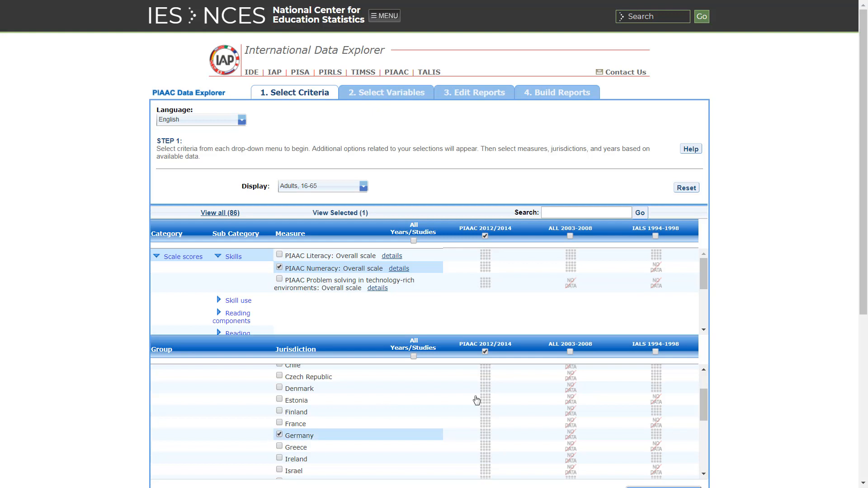
pyautogui.moveTo(705, 402); pyautogui.dragTo(704, 452)
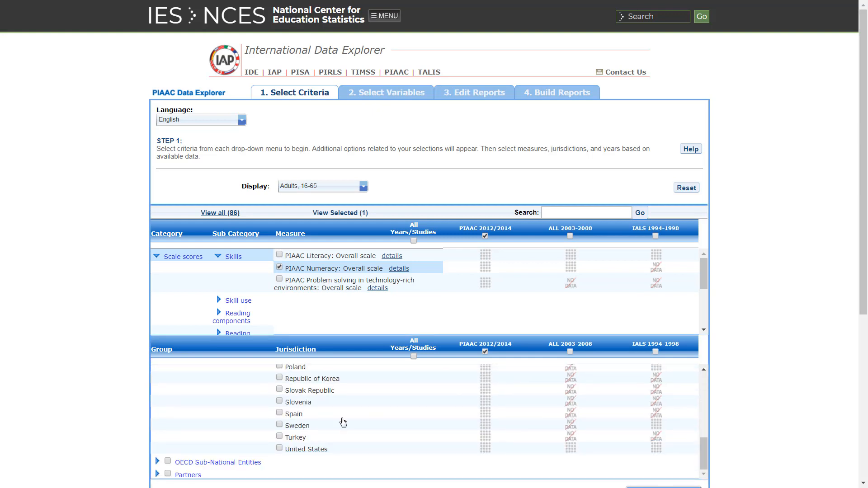
pyautogui.click(280, 449)
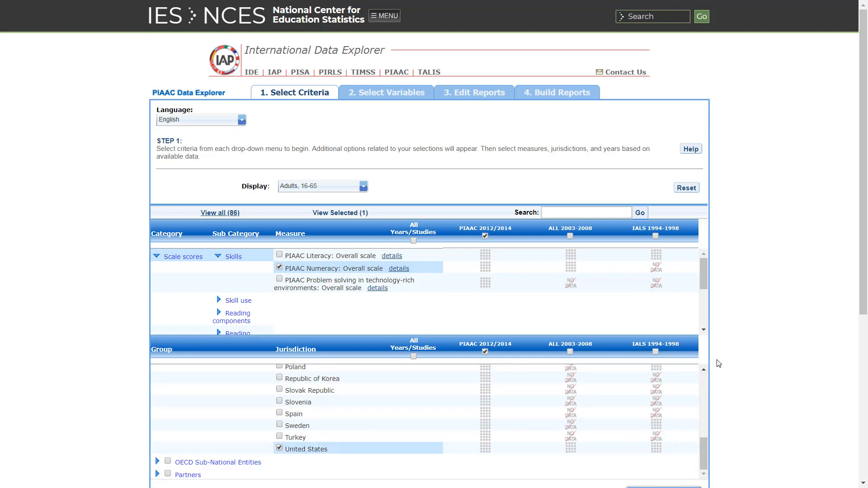
# Proceed to the variables and select PIAAC Numeracy proficiency levels in the Proficiency levels subcategory of Major reporting groups.
pyautogui.moveTo(865, 289); pyautogui.dragTo(864, 336)
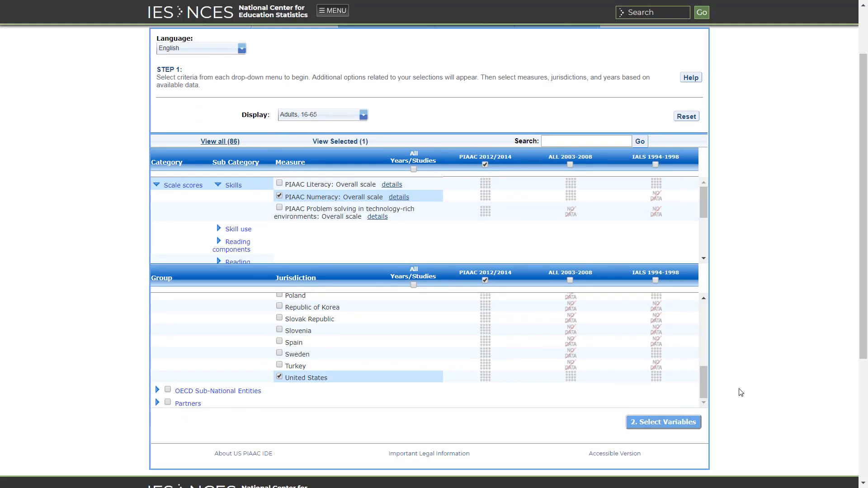
pyautogui.click(691, 422)
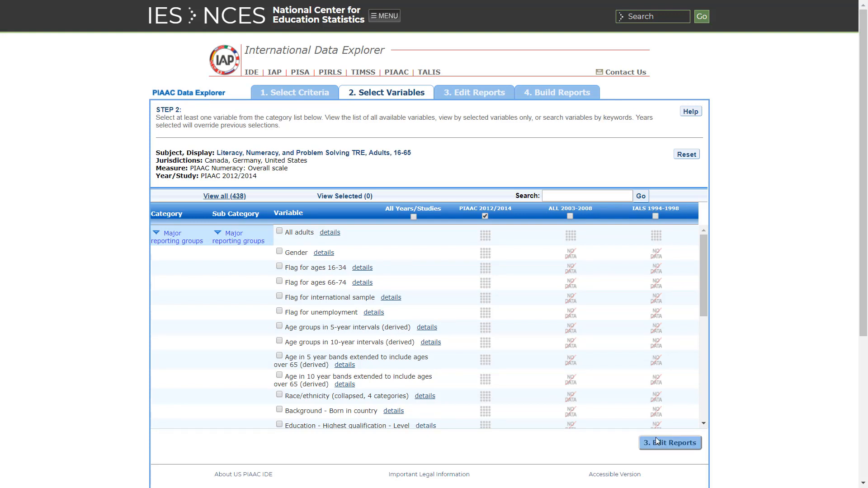
pyautogui.moveTo(701, 270); pyautogui.dragTo(683, 354)
pyautogui.click(243, 302)
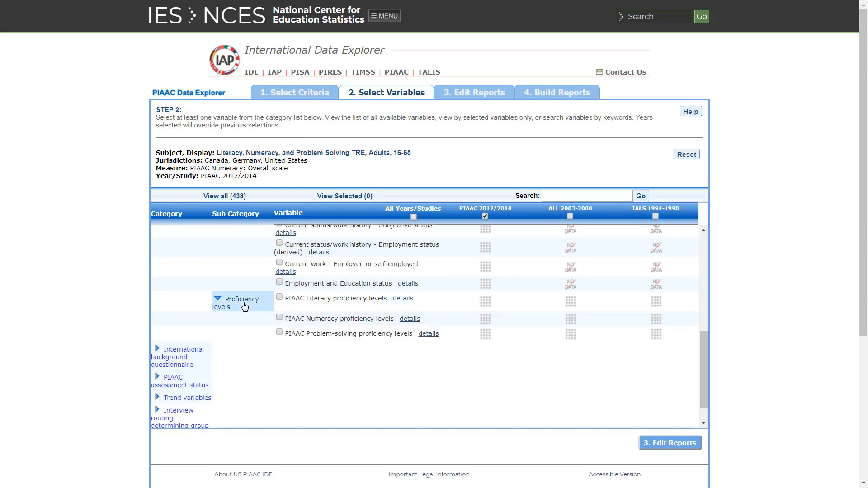
pyautogui.click(279, 318)
# Select Participated in non-formal education in 12 months preceding survey (derived) under Informal education and training in the International background questionnaire.
pyautogui.scroll(-2, 827, 424)
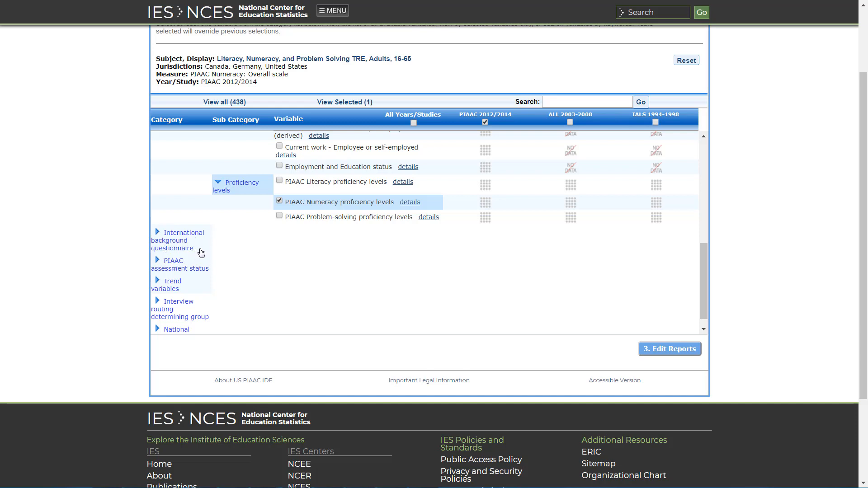
pyautogui.click(191, 240)
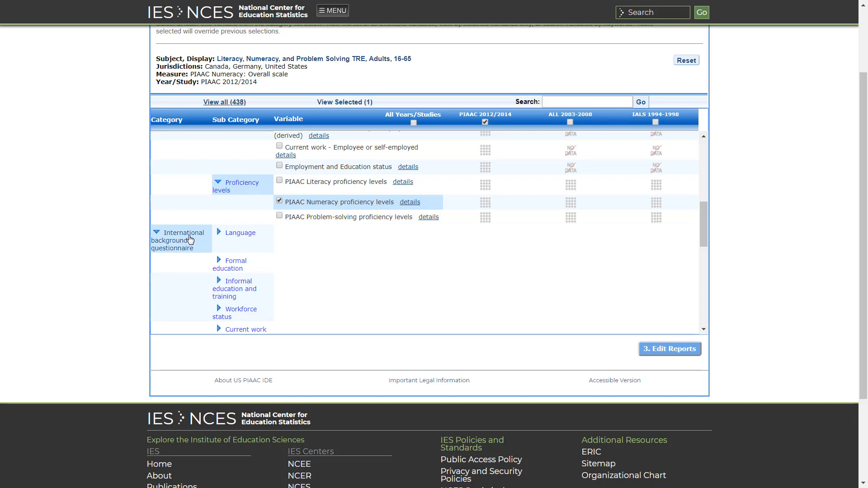
pyautogui.moveTo(704, 224); pyautogui.dragTo(704, 244)
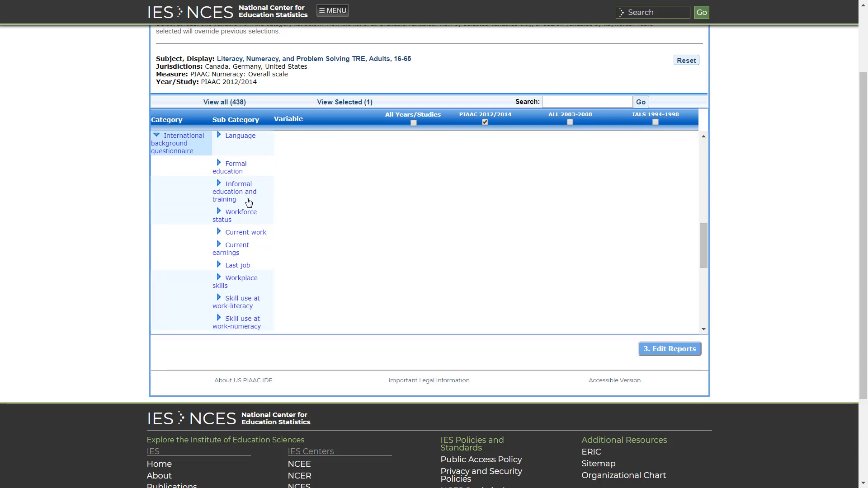
pyautogui.click(249, 202)
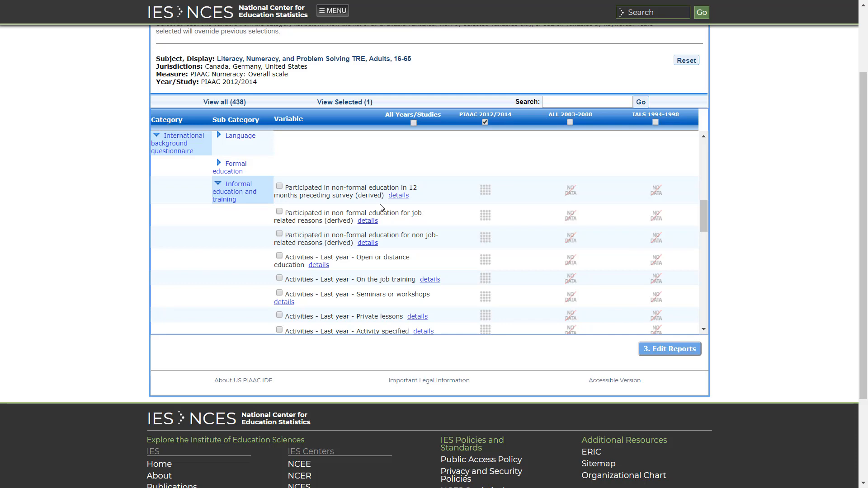
pyautogui.click(279, 186)
pyautogui.scroll(2, 311, 215)
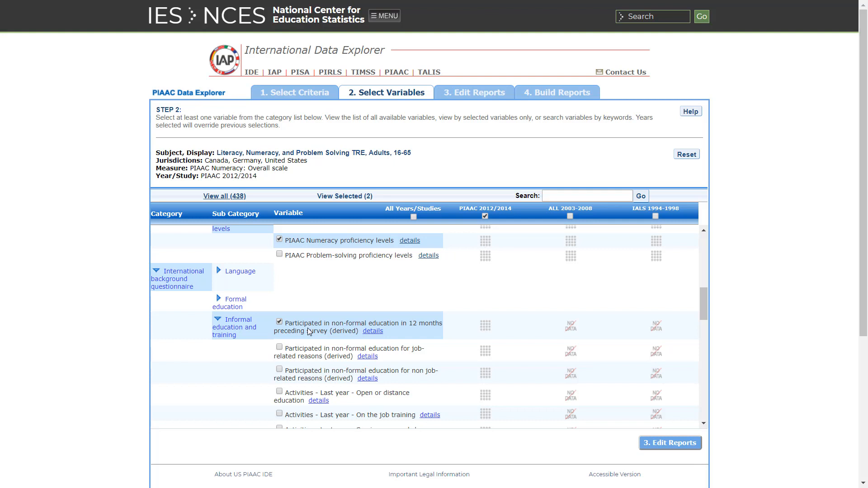
# Proceed to editing the reports and set the statistic for all of them to Percentages.
pyautogui.click(669, 443)
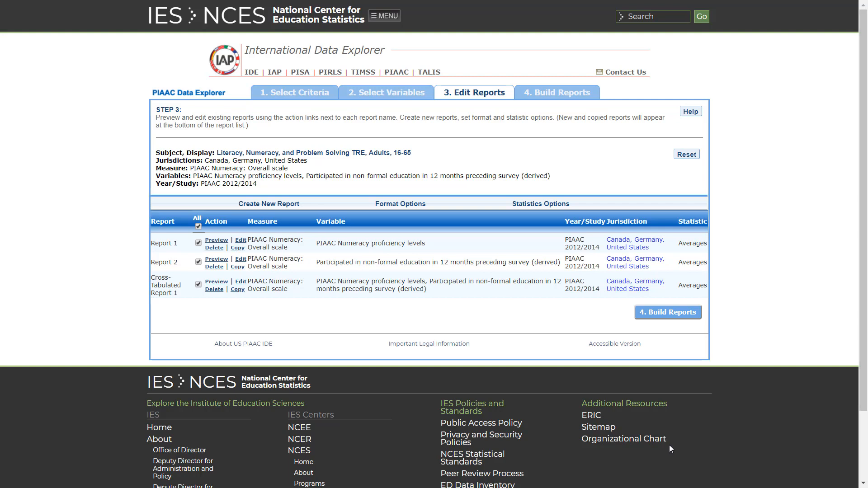
pyautogui.click(531, 205)
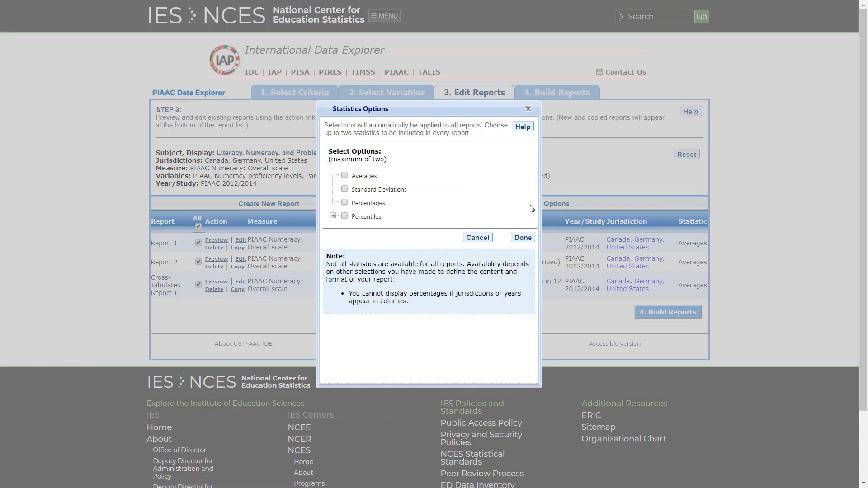
pyautogui.click(344, 203)
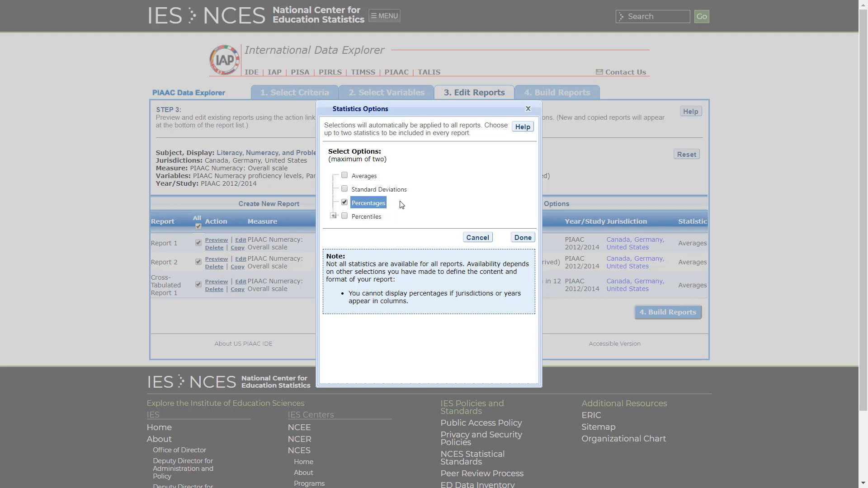
pyautogui.click(523, 239)
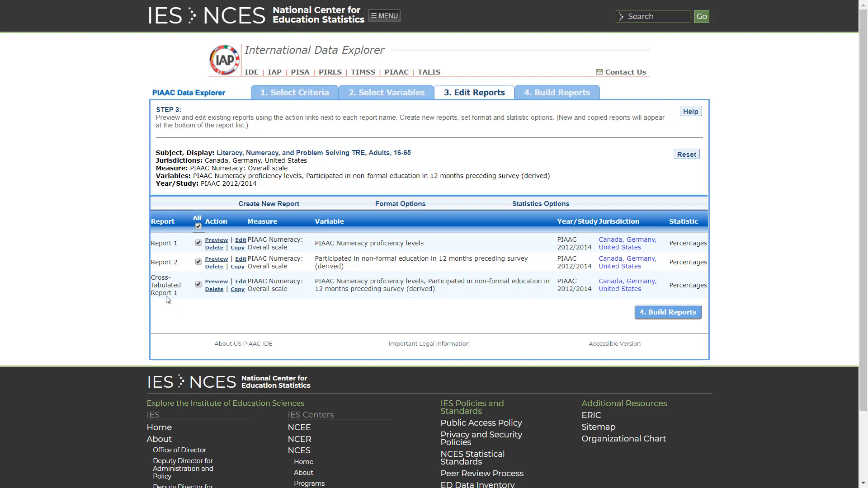
# Exclude Report 1 and Report 2, and build only Cross-Tabulated Report 1.
pyautogui.click(198, 243)
pyautogui.click(198, 262)
pyautogui.click(648, 308)
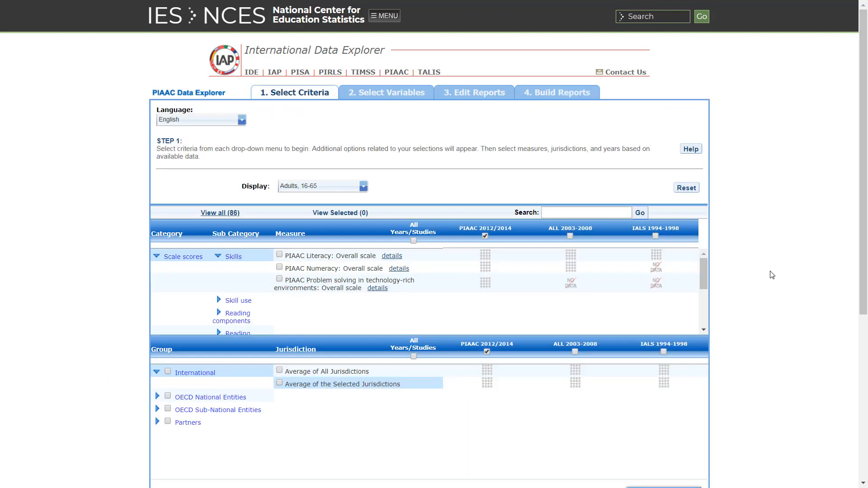
# Examine the Population category and its Population subcategory in the list of measures.
pyautogui.moveTo(703, 269); pyautogui.dragTo(703, 299)
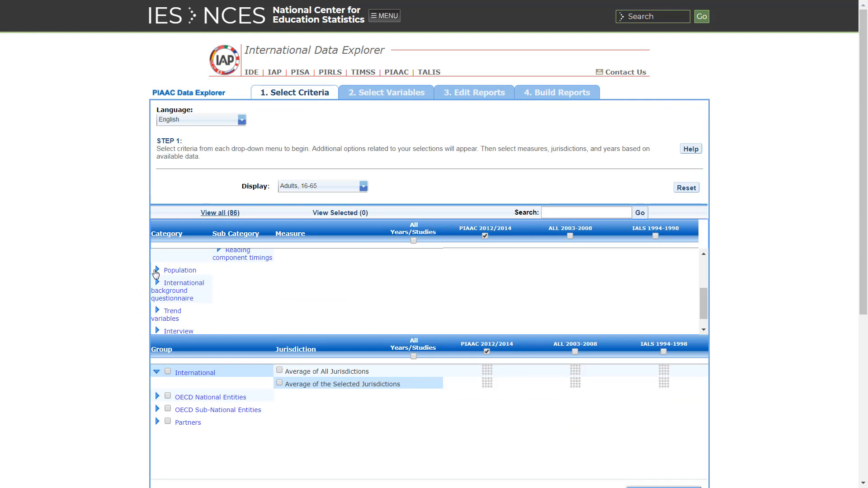
pyautogui.click(157, 270)
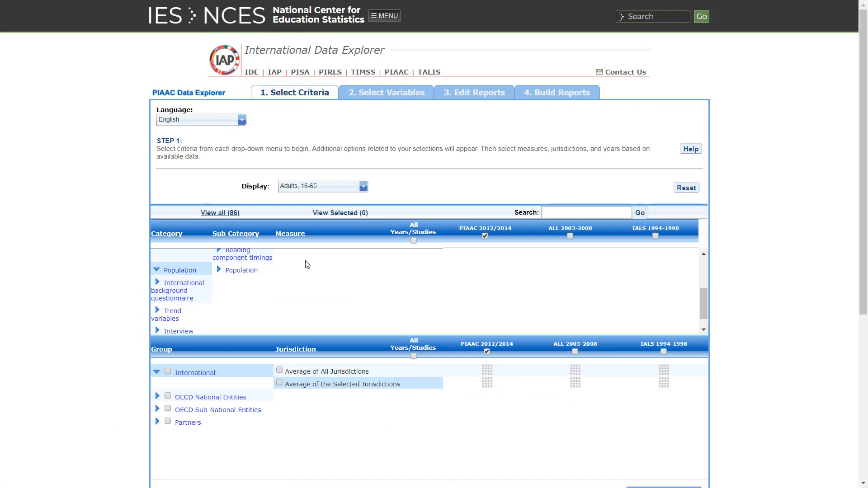
pyautogui.click(253, 271)
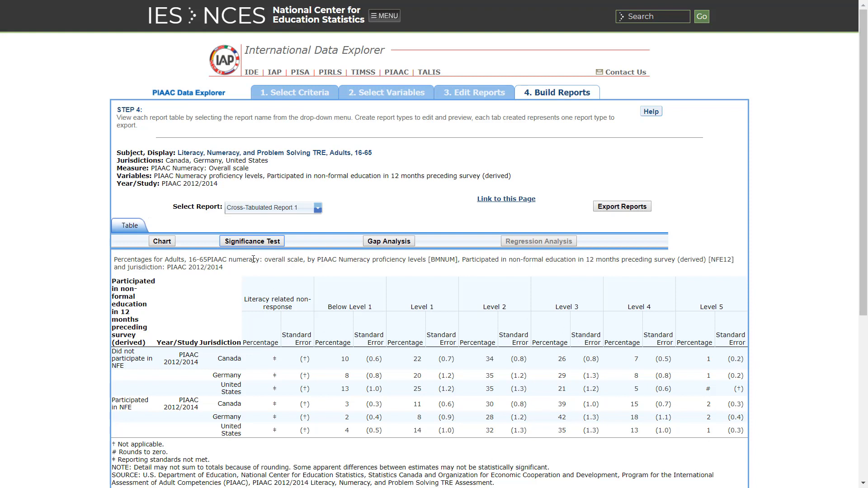
# Start a significance test between jurisdictions with Map as the output type, including all jurisdictions.
pyautogui.click(266, 240)
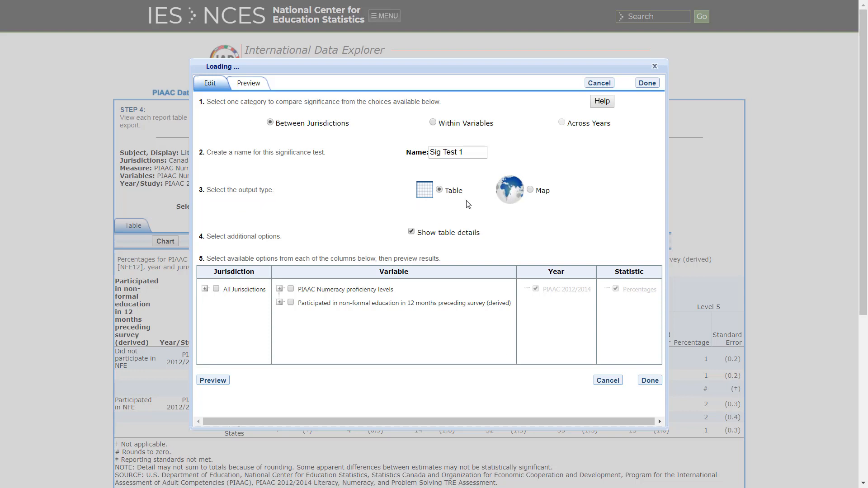
pyautogui.click(540, 194)
pyautogui.click(216, 290)
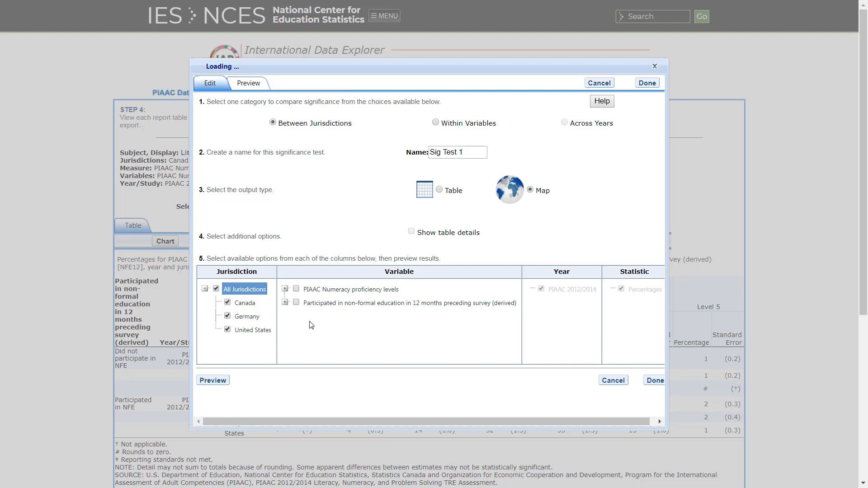
# Include all PIAAC Numeracy proficiency levels and only the Did not participate in NFE category, and finish setting up the significance test.
pyautogui.click(296, 289)
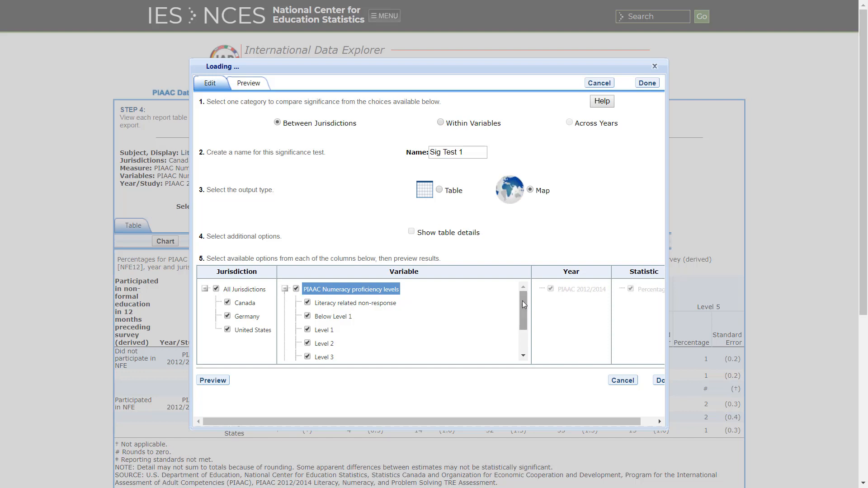
pyautogui.moveTo(523, 300); pyautogui.dragTo(517, 329)
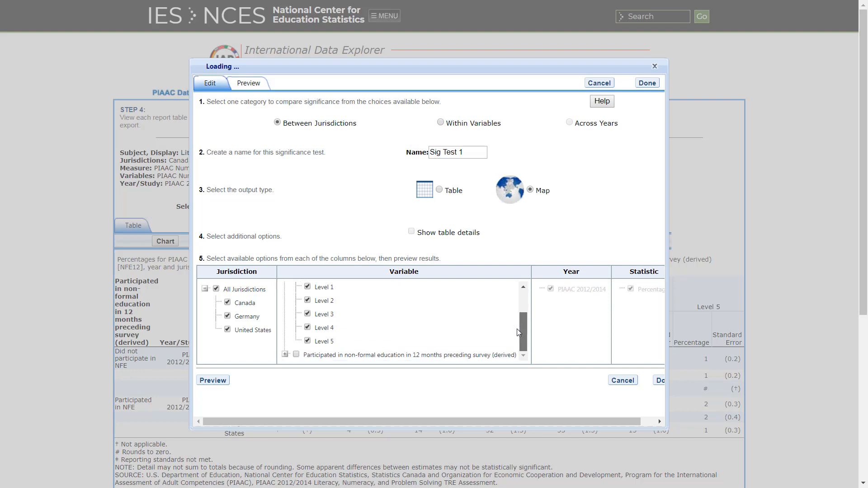
pyautogui.click(284, 355)
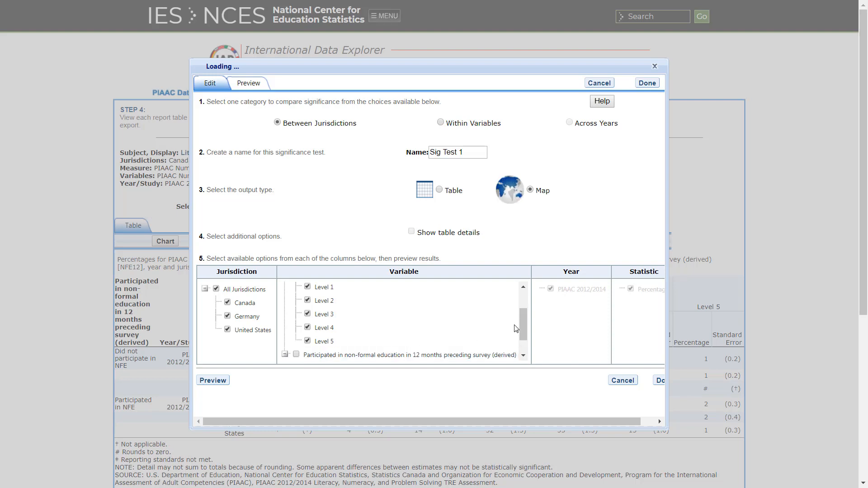
pyautogui.moveTo(520, 329); pyautogui.dragTo(515, 352)
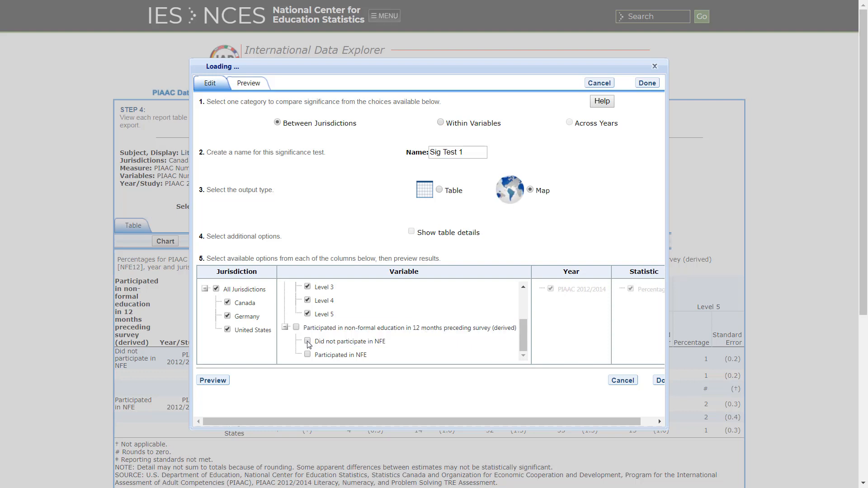
pyautogui.click(339, 343)
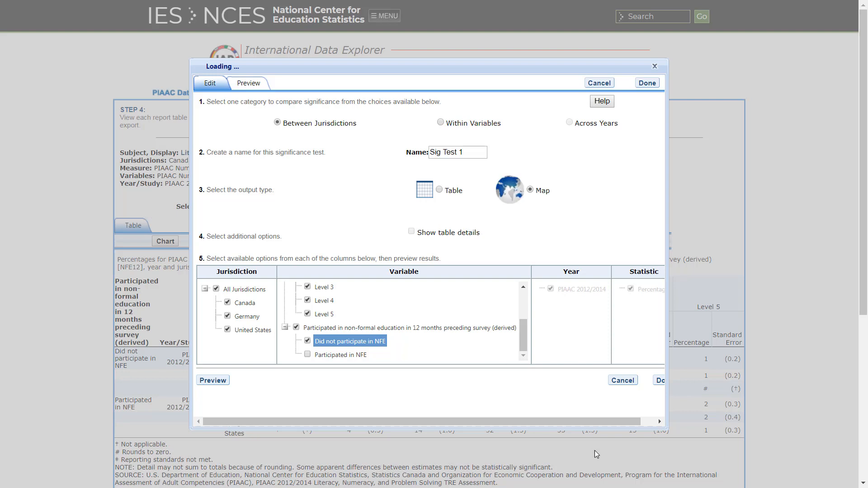
pyautogui.moveTo(611, 422); pyautogui.dragTo(633, 419)
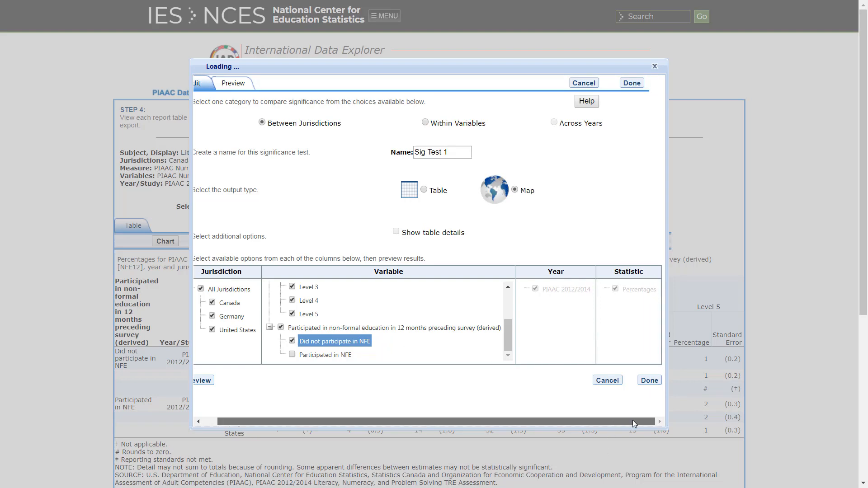
pyautogui.click(651, 382)
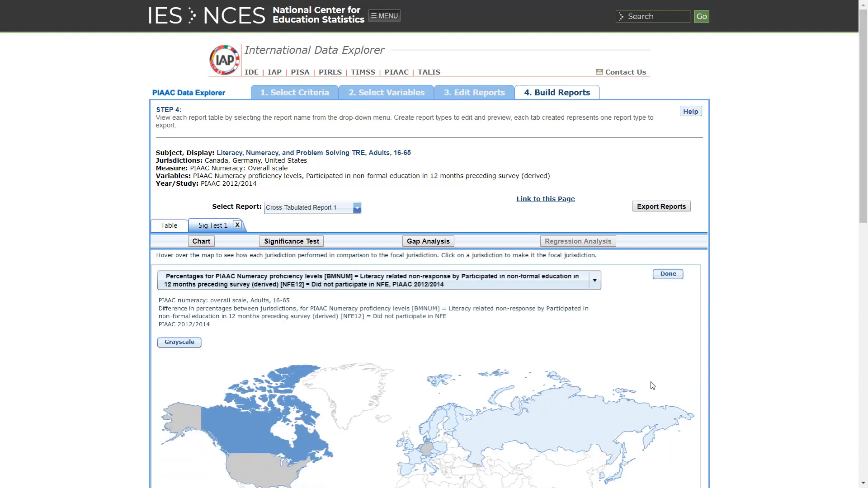
# Review the significance map and its legend, and switch the map to Below Level 1 for Did not participate in NFE.
pyautogui.moveTo(865, 185); pyautogui.dragTo(860, 260)
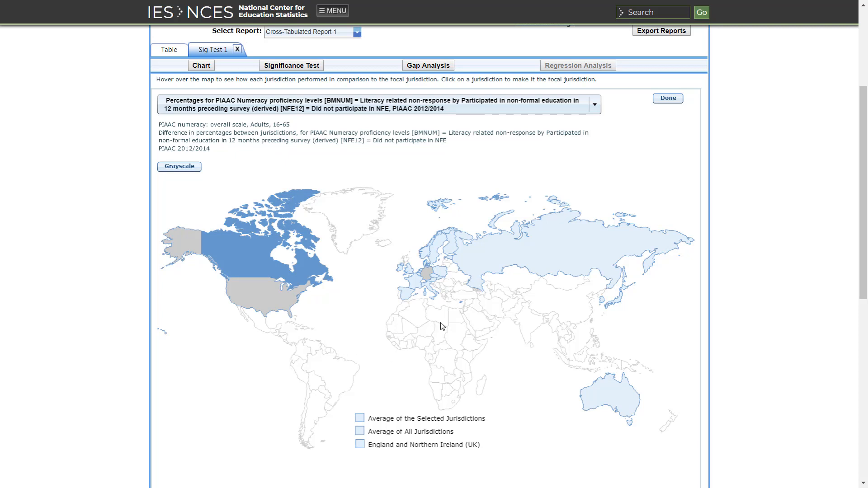
pyautogui.moveTo(863, 279); pyautogui.dragTo(862, 281)
pyautogui.scroll(-2, 617, 164)
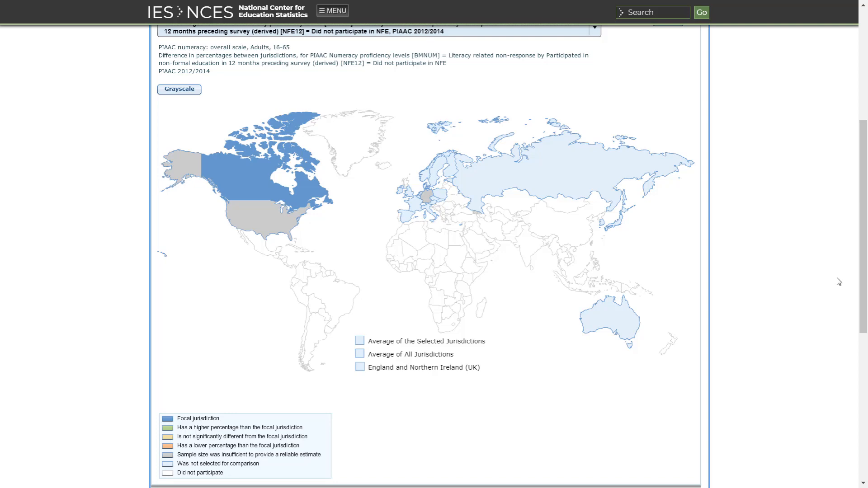
pyautogui.moveTo(865, 244); pyautogui.dragTo(867, 173)
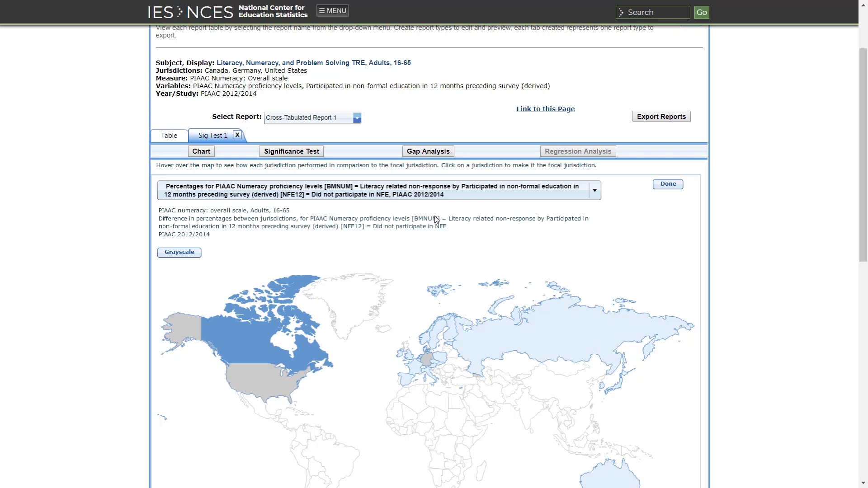
pyautogui.click(443, 194)
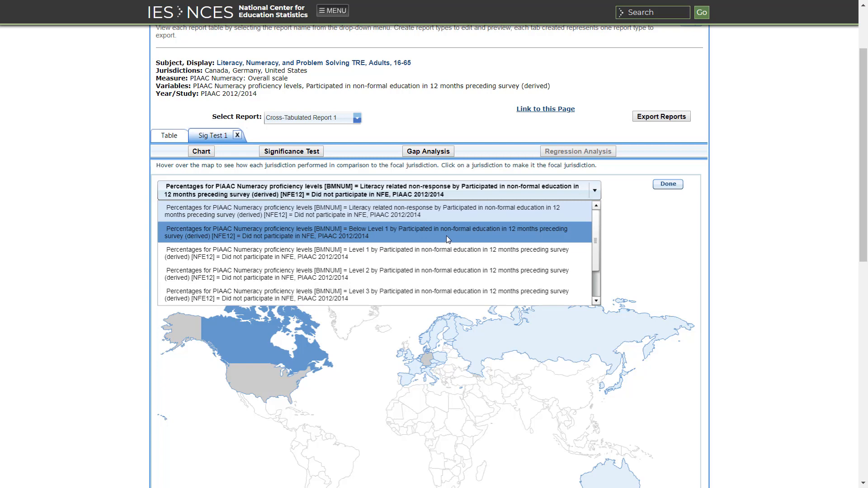
pyautogui.click(447, 236)
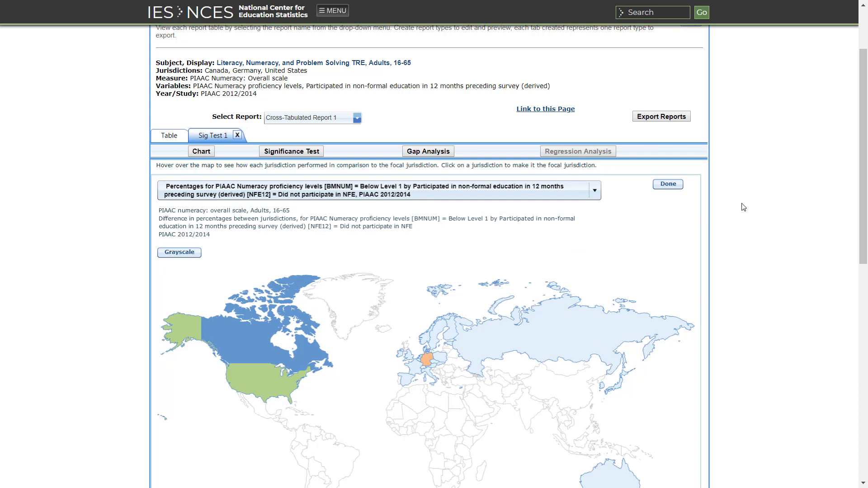
# Make the United States the focal jurisdiction on the significance map.
pyautogui.moveTo(865, 183); pyautogui.dragTo(855, 256)
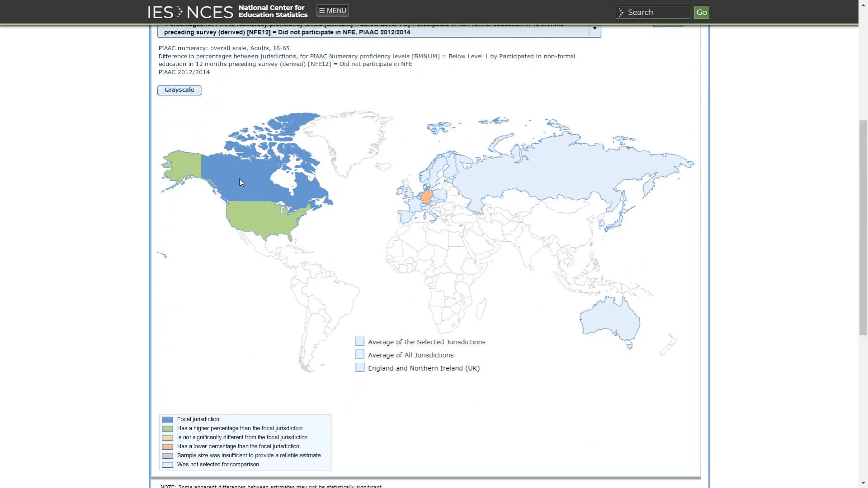
pyautogui.moveTo(239, 183)
pyautogui.click(252, 209)
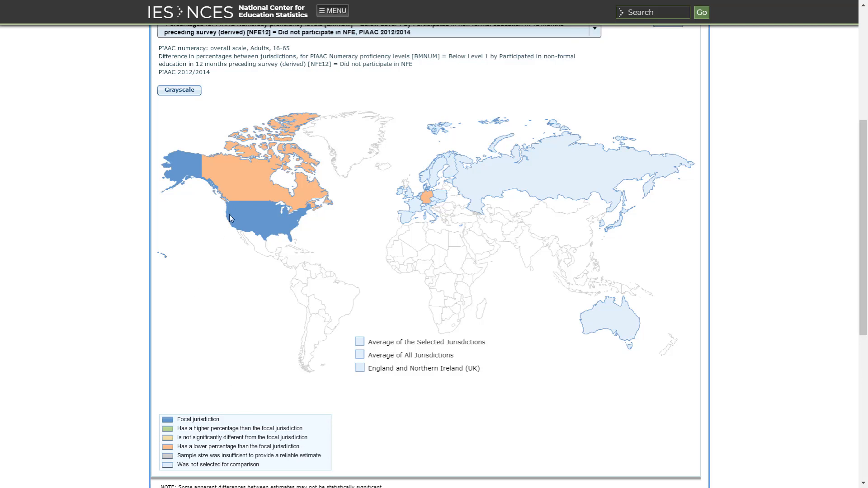
pyautogui.moveTo(229, 214)
# Look through the other proficiency-level comparisons available for the map, and save the Below Level 1 map for export.
pyautogui.moveTo(857, 228); pyautogui.dragTo(856, 133)
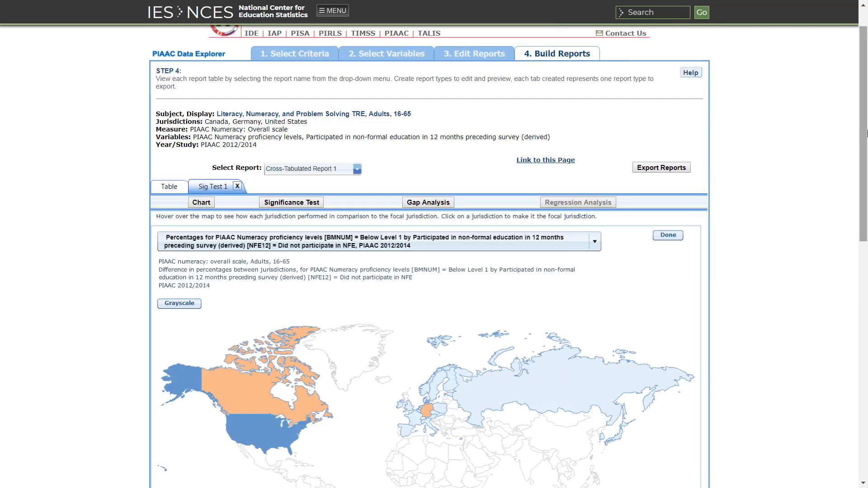
pyautogui.click(513, 244)
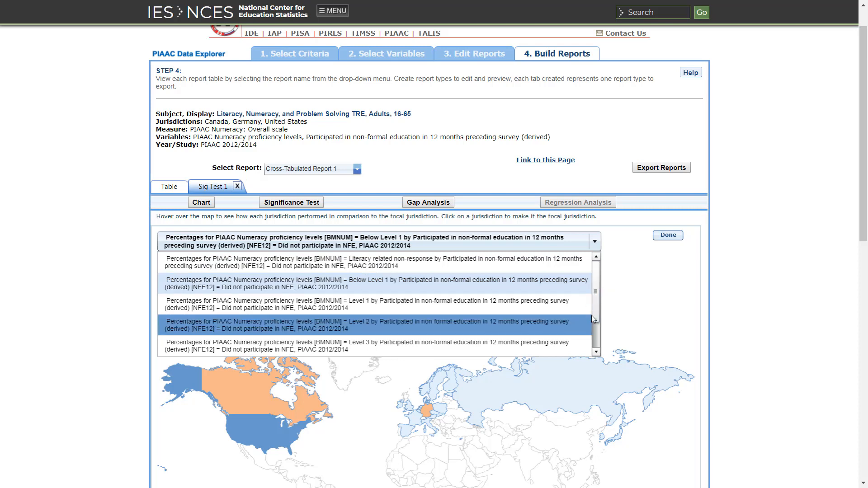
pyautogui.click(662, 281)
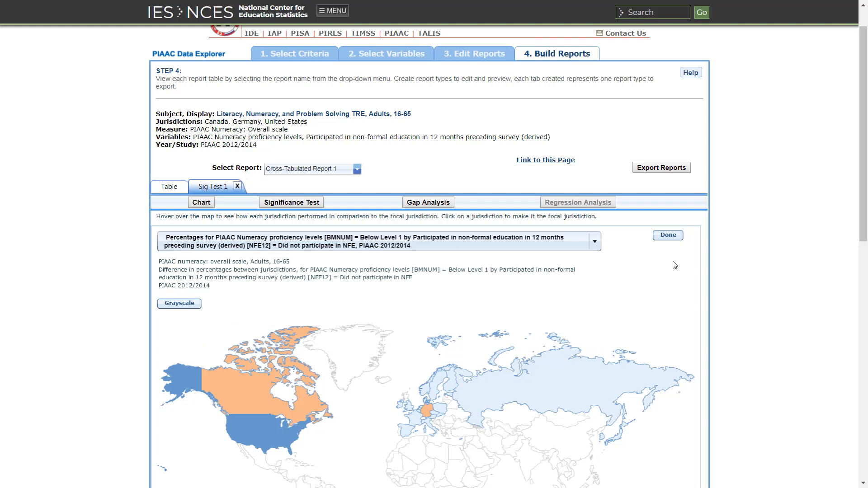
pyautogui.click(673, 236)
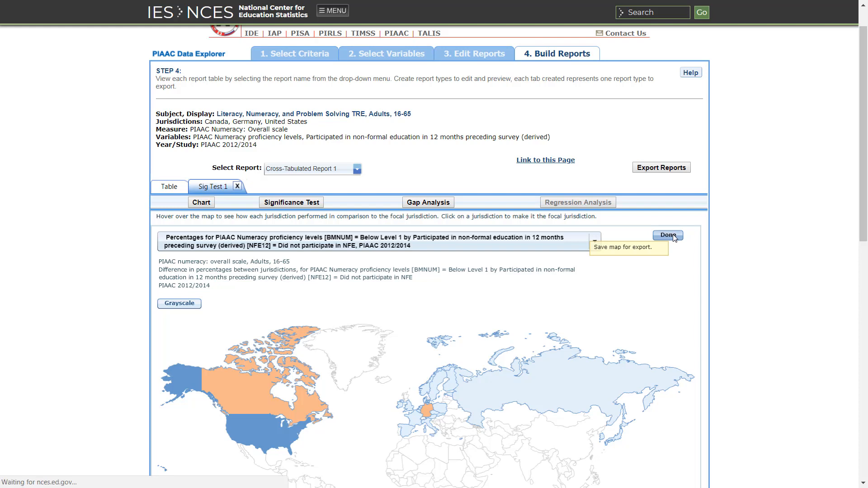
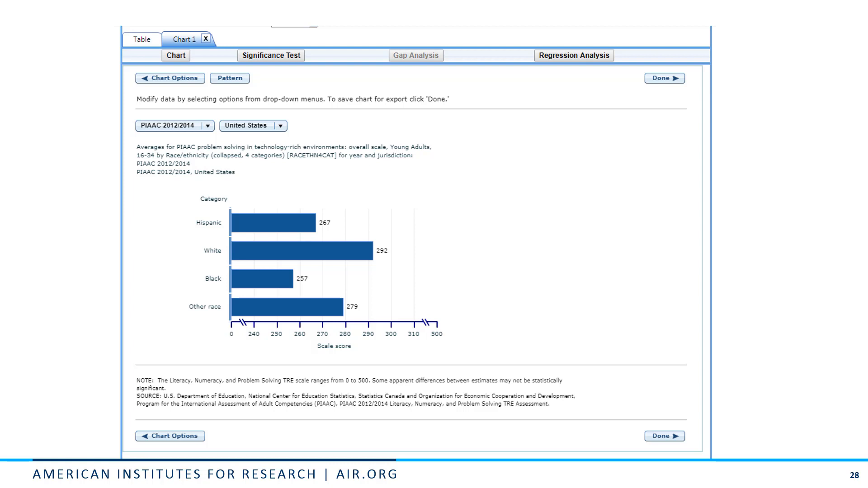
pyautogui.click(5, 379)
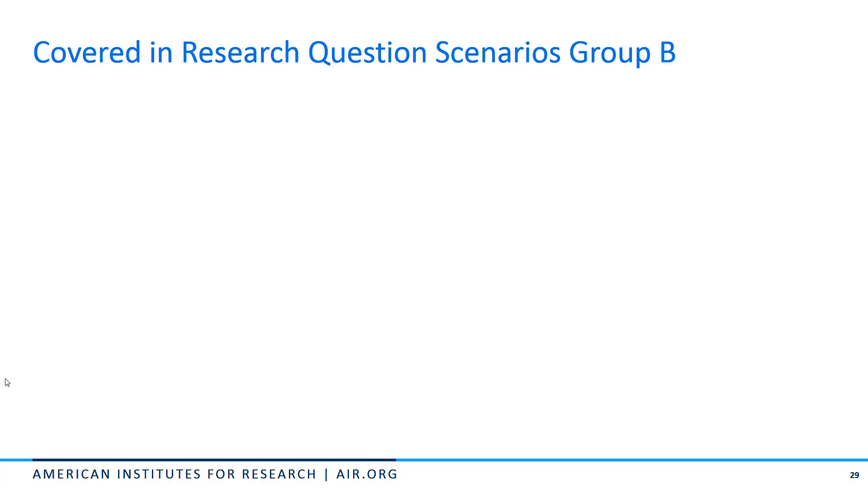
pyautogui.click(5, 379)
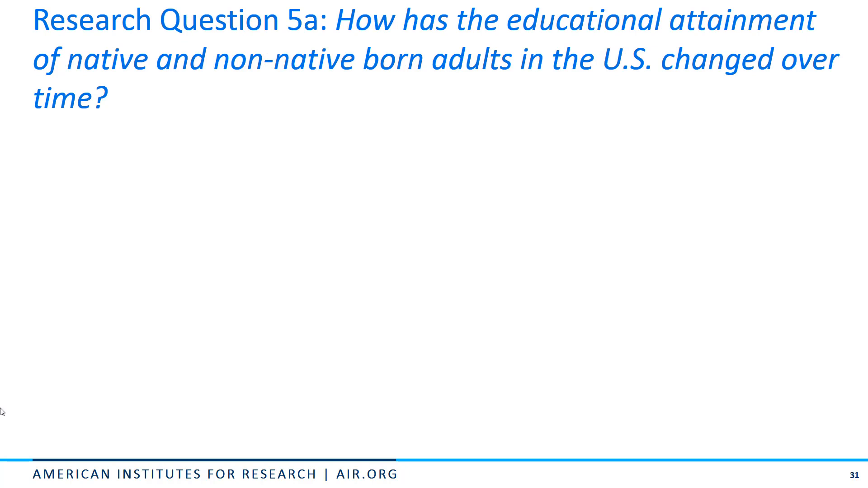
pyautogui.press('Right')
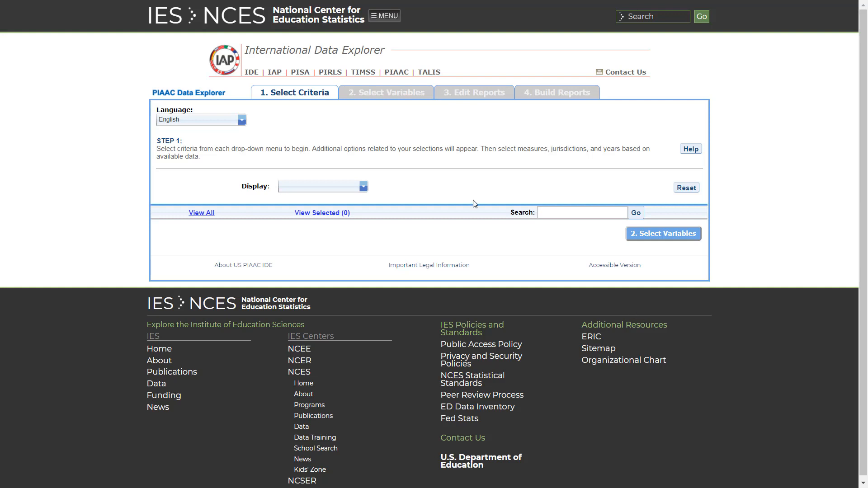
# Set the display to Adults, 16-65 and select the Percentage across full sample measure in the Population category.
pyautogui.click(364, 186)
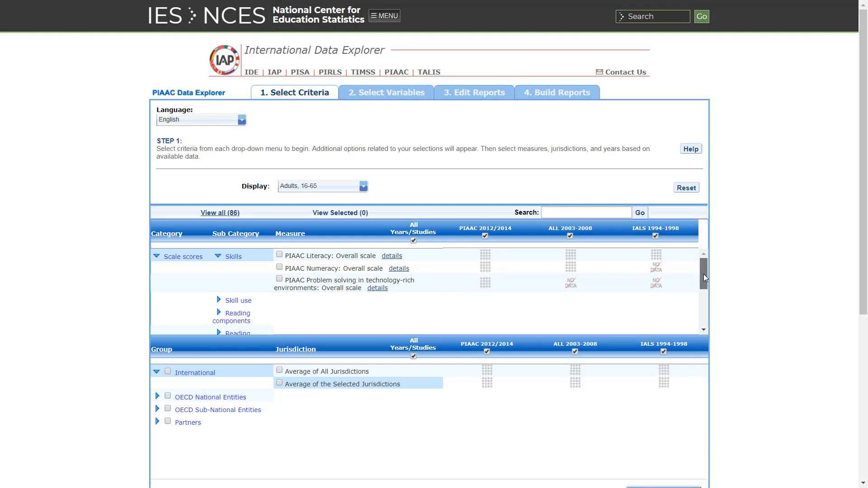
pyautogui.moveTo(703, 274); pyautogui.dragTo(704, 289)
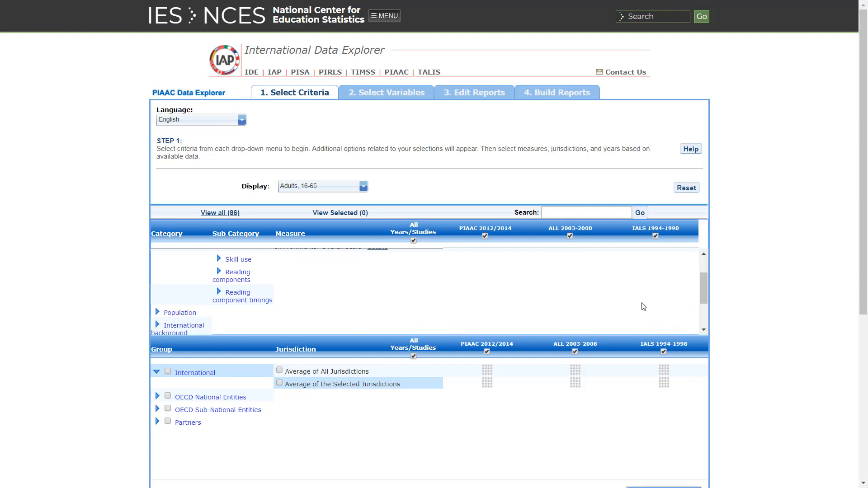
pyautogui.click(199, 316)
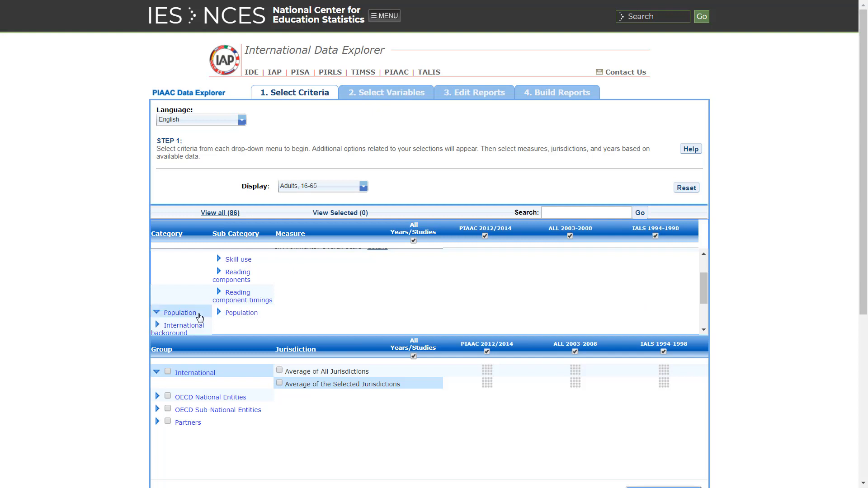
pyautogui.click(229, 315)
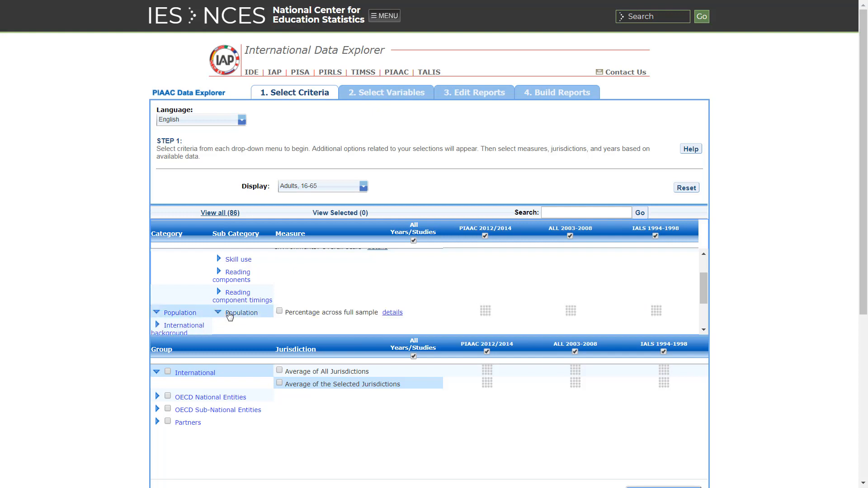
pyautogui.click(279, 312)
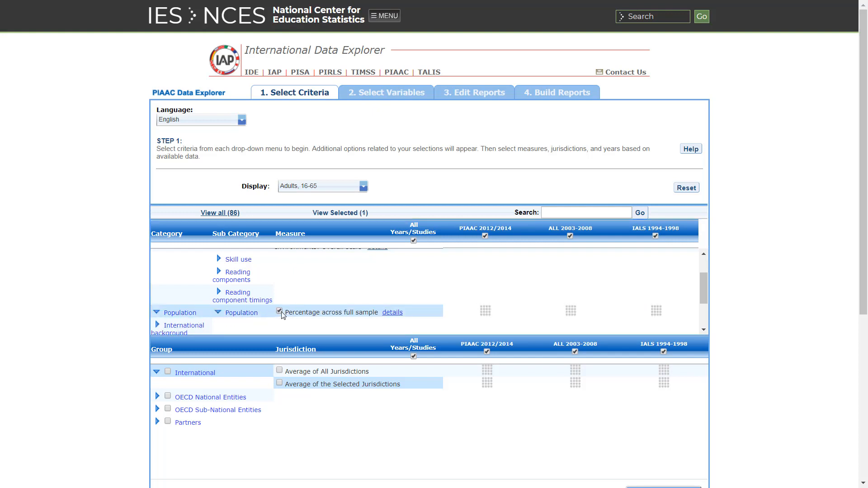
pyautogui.click(280, 312)
pyautogui.click(280, 312)
# Select United States as the jurisdiction under OECD National Entities.
pyautogui.moveTo(864, 308); pyautogui.dragTo(865, 341)
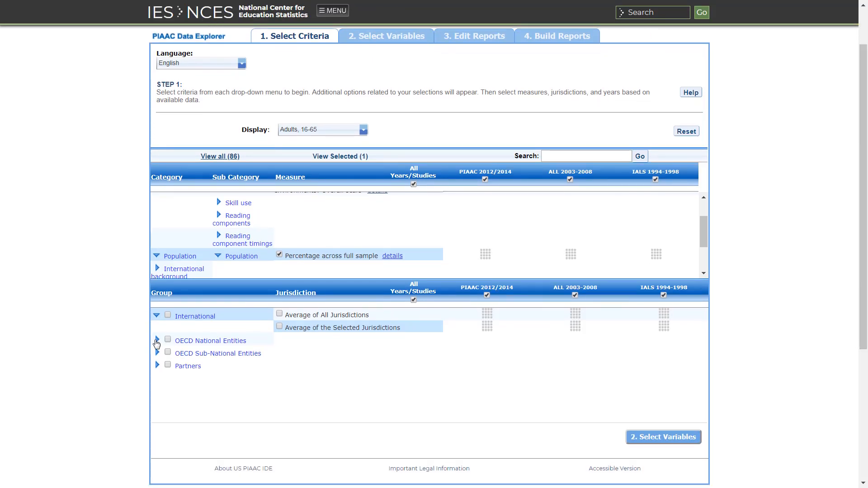
pyautogui.click(156, 341)
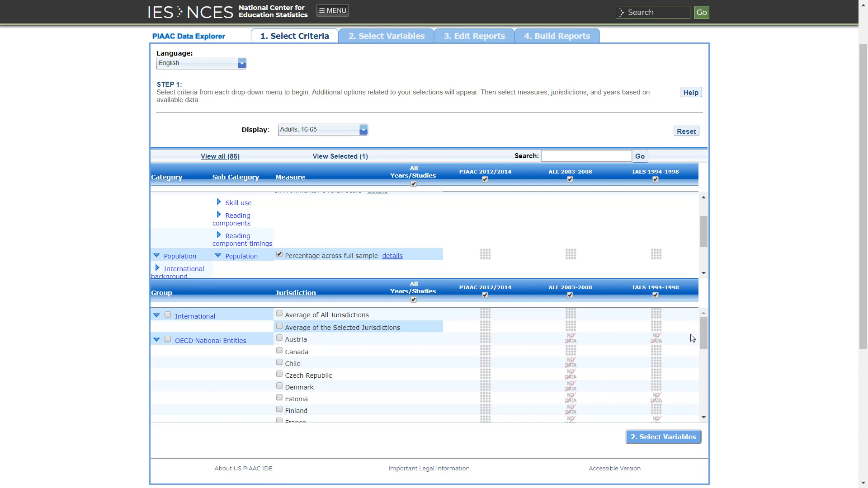
pyautogui.moveTo(703, 339); pyautogui.dragTo(704, 401)
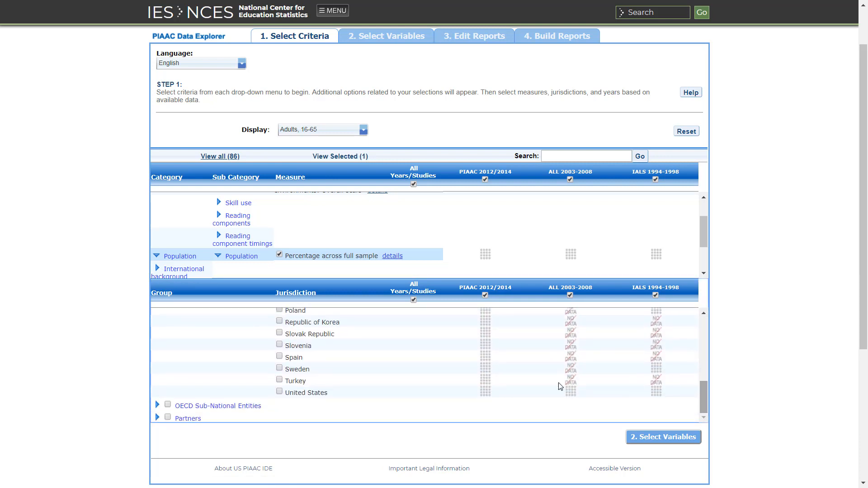
pyautogui.click(279, 391)
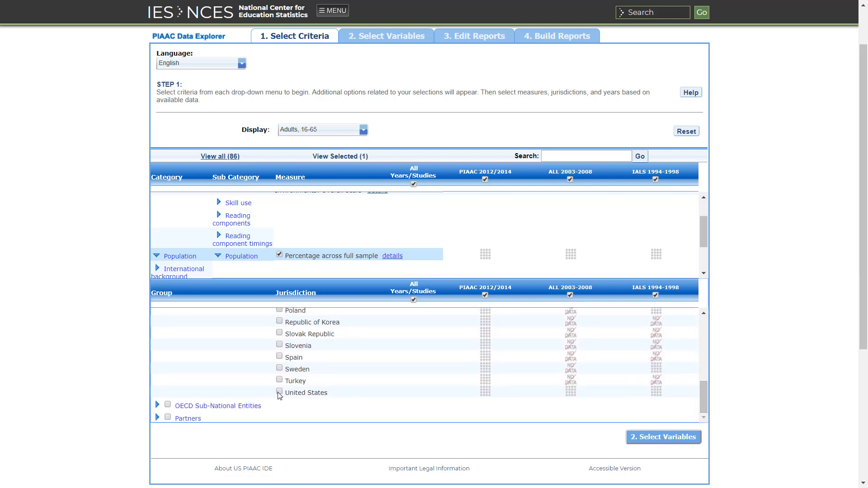
# Proceed to variable selection and, under Trend variables, check the details of and select Education - Highest qualification - Level (Trend-IALS/ALL).
pyautogui.click(634, 438)
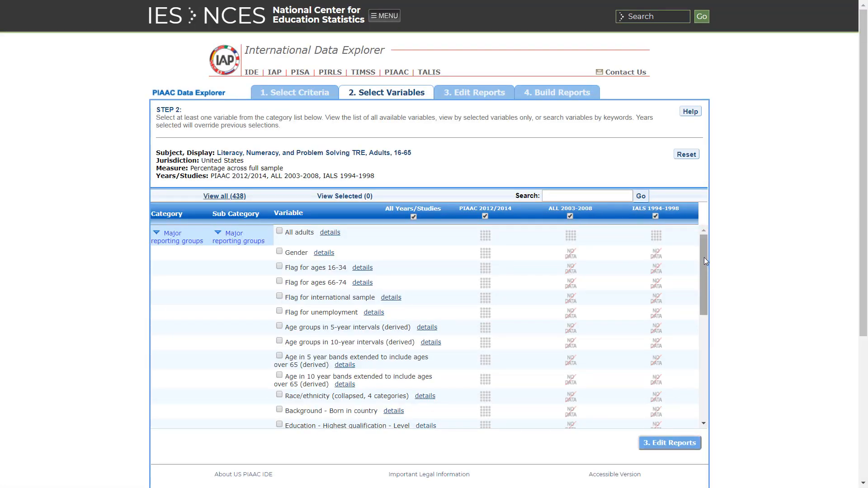
pyautogui.moveTo(705, 265); pyautogui.dragTo(710, 367)
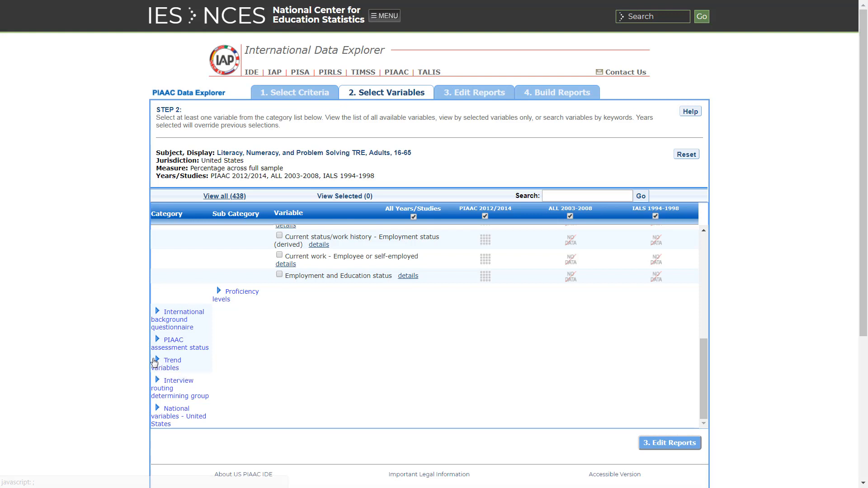
pyautogui.click(156, 360)
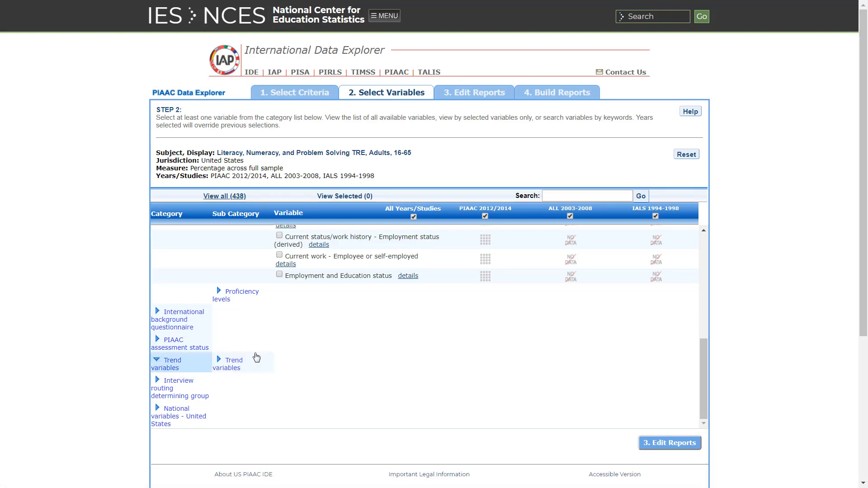
pyautogui.click(221, 361)
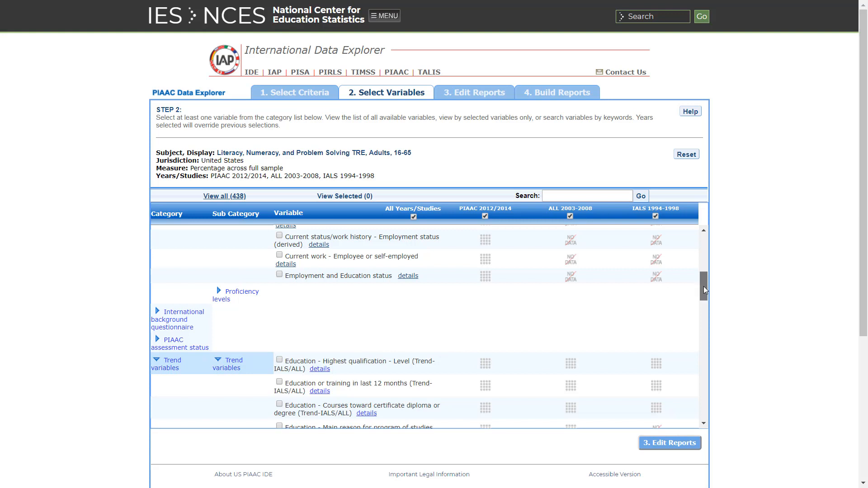
pyautogui.moveTo(704, 287); pyautogui.dragTo(704, 305)
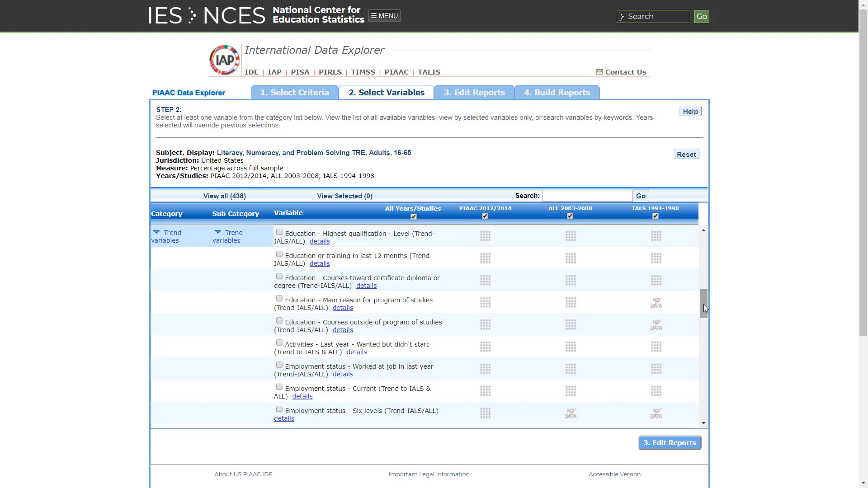
pyautogui.click(324, 244)
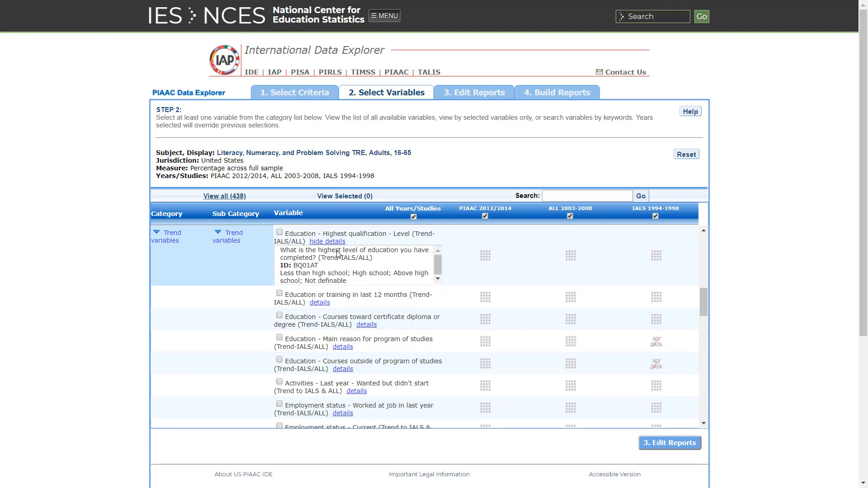
pyautogui.click(279, 232)
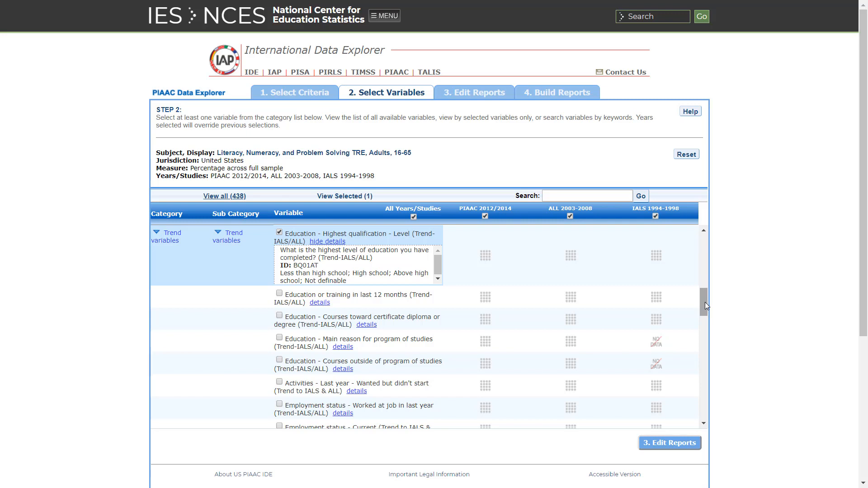
# Add the Background - Born in country (Trend-IALS/ALL) variable and continue to report editing.
pyautogui.moveTo(704, 302); pyautogui.dragTo(701, 389)
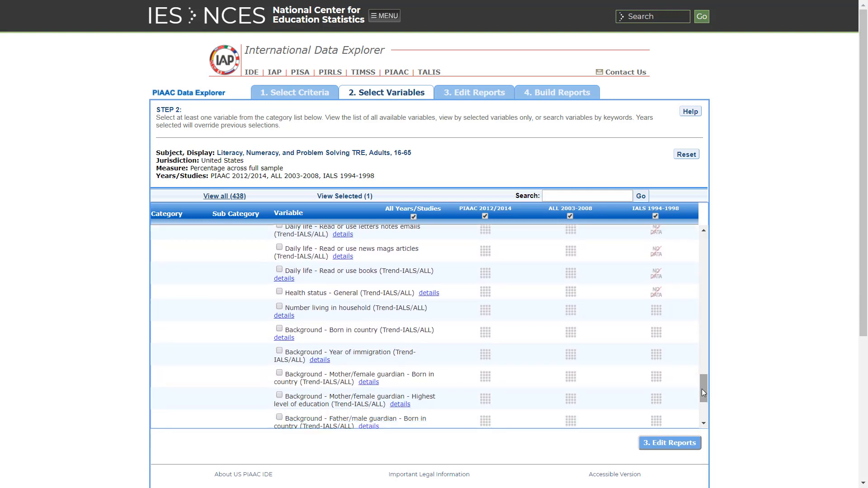
pyautogui.click(280, 330)
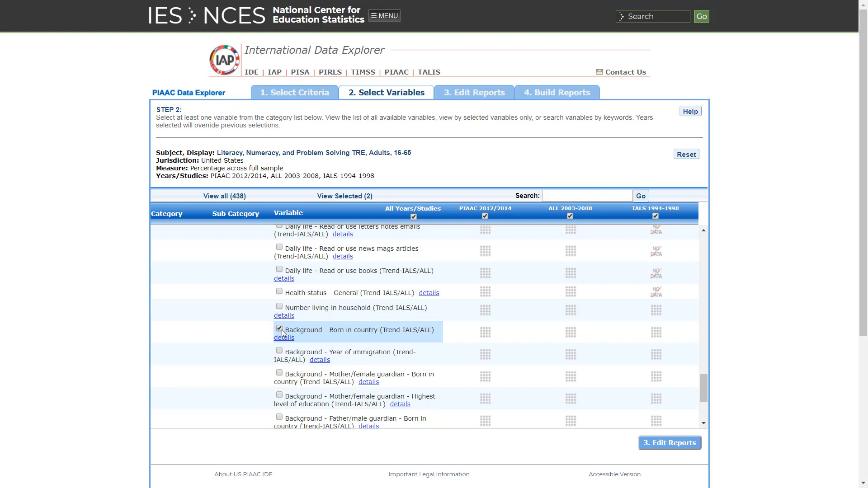
pyautogui.click(669, 442)
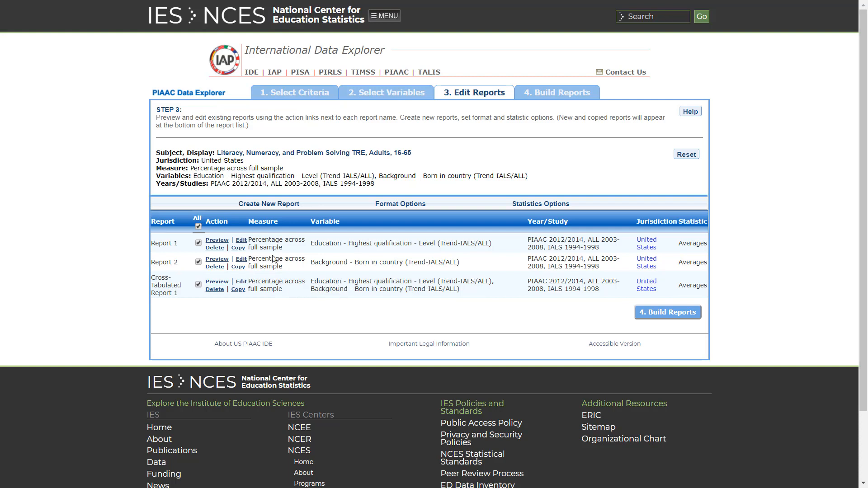
# Exclude Report 1 and Report 2 from the build, and set the statistic for all reports to Percentages only.
pyautogui.click(198, 244)
pyautogui.click(198, 263)
pyautogui.click(530, 204)
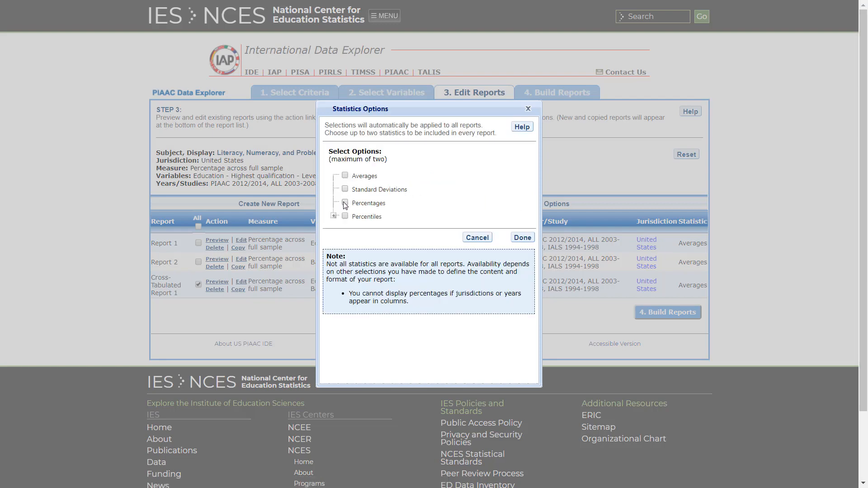
pyautogui.click(345, 203)
pyautogui.click(522, 238)
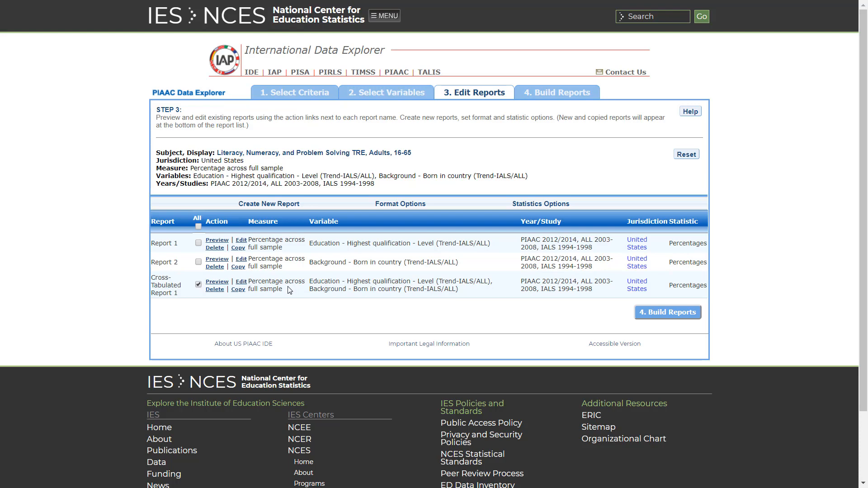
# Review the edit settings of Cross-Tabulated Report 1 without changing them, and build the report.
pyautogui.click(241, 282)
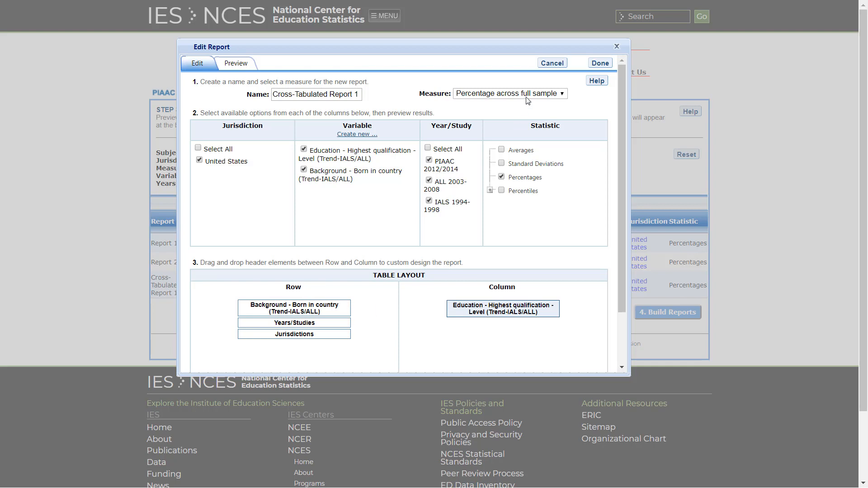
pyautogui.click(615, 47)
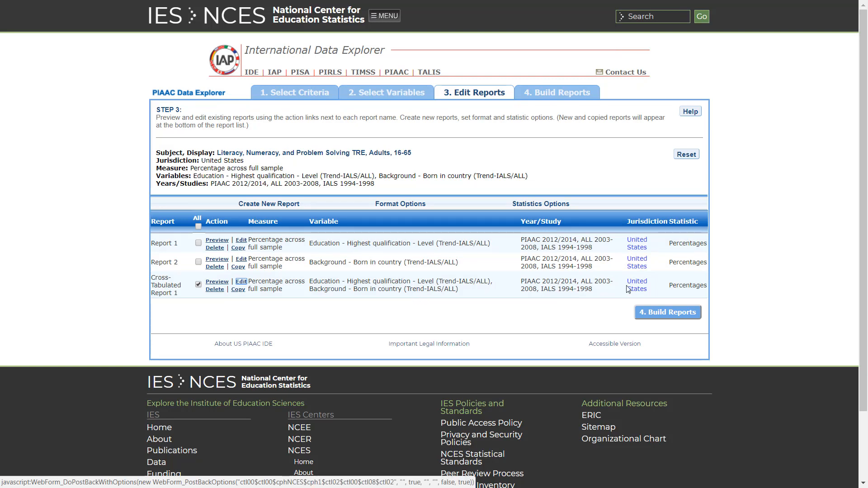
pyautogui.click(668, 314)
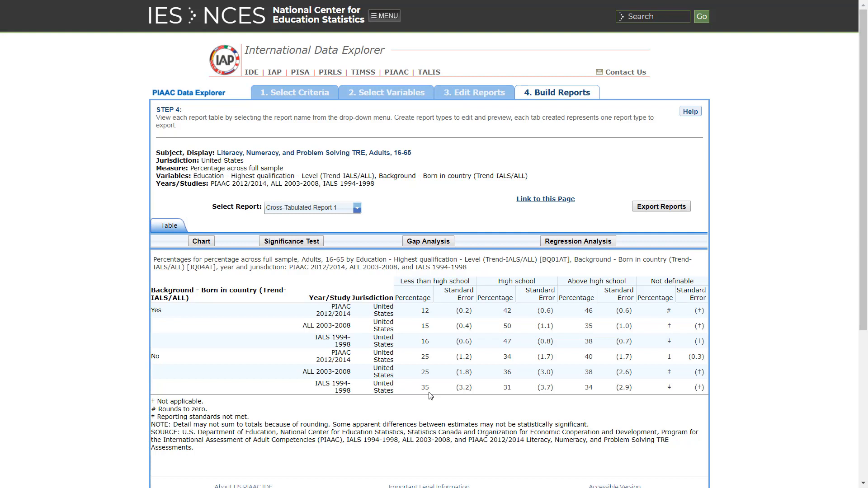
# Run a table significance test across years with all categories of the education and born-in-country variables and all years/studies.
pyautogui.click(293, 242)
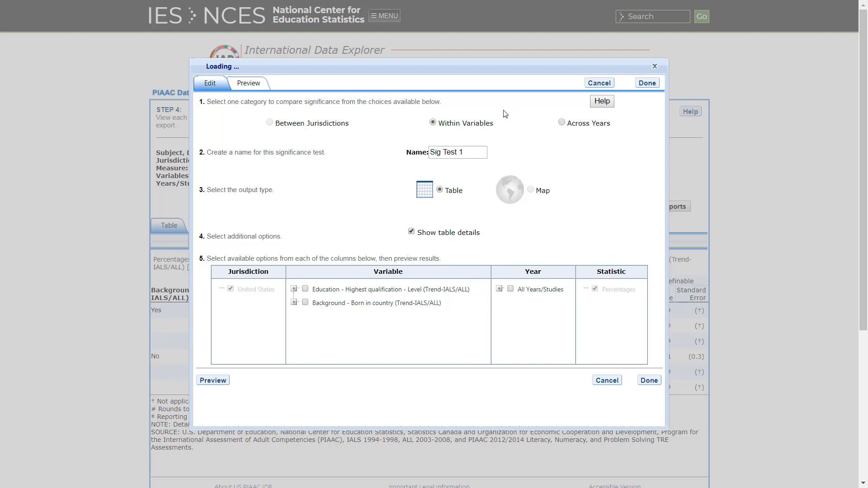
pyautogui.click(562, 123)
pyautogui.click(305, 290)
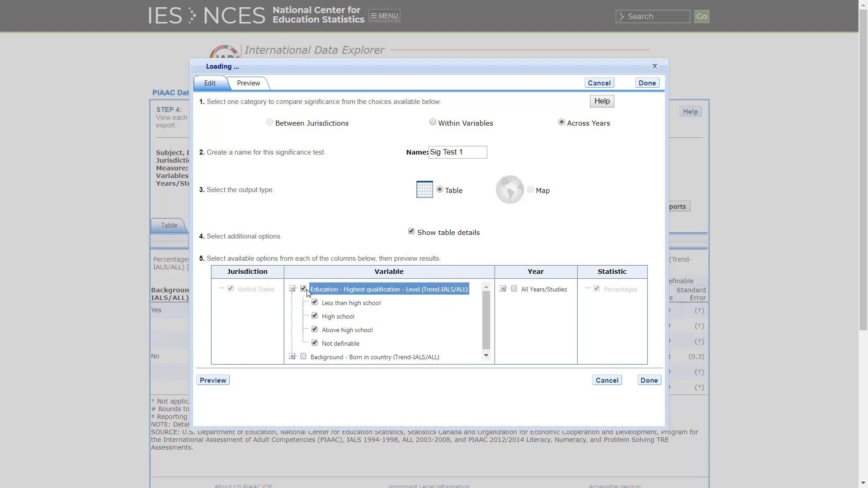
pyautogui.click(303, 357)
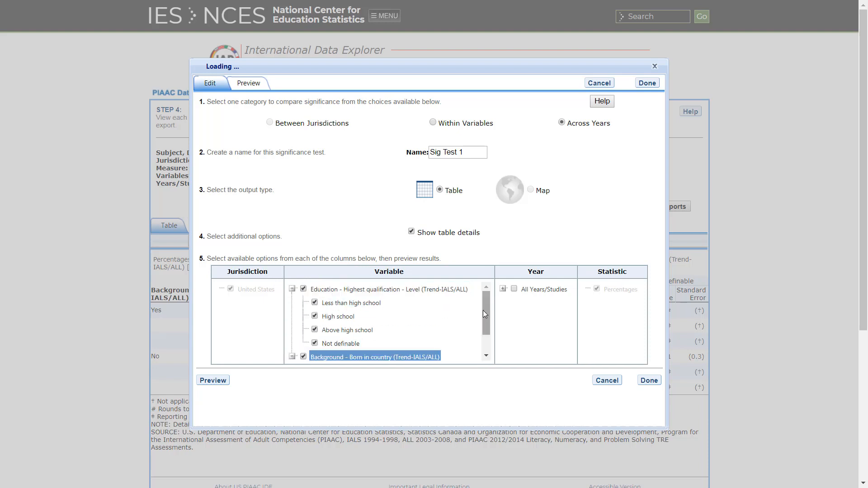
pyautogui.moveTo(484, 310); pyautogui.dragTo(484, 347)
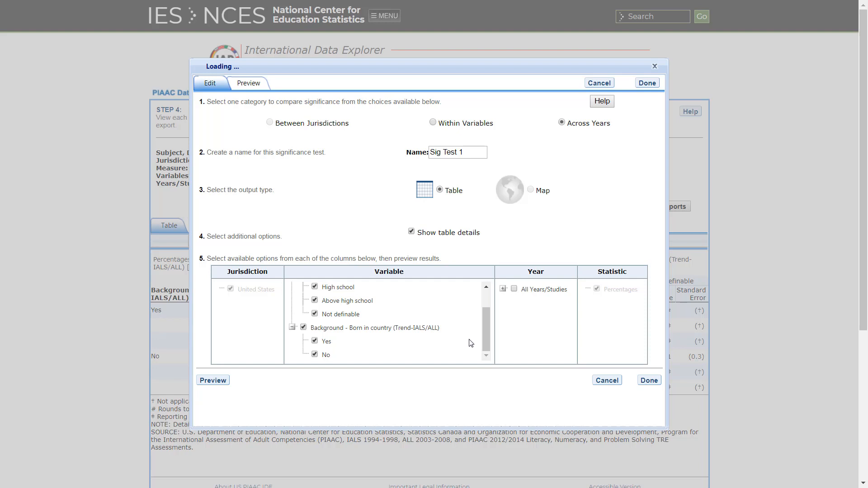
pyautogui.click(514, 290)
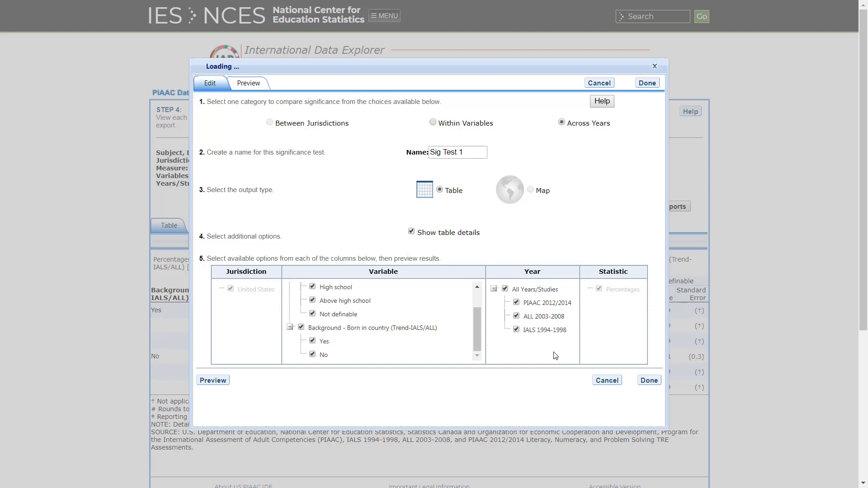
pyautogui.click(648, 380)
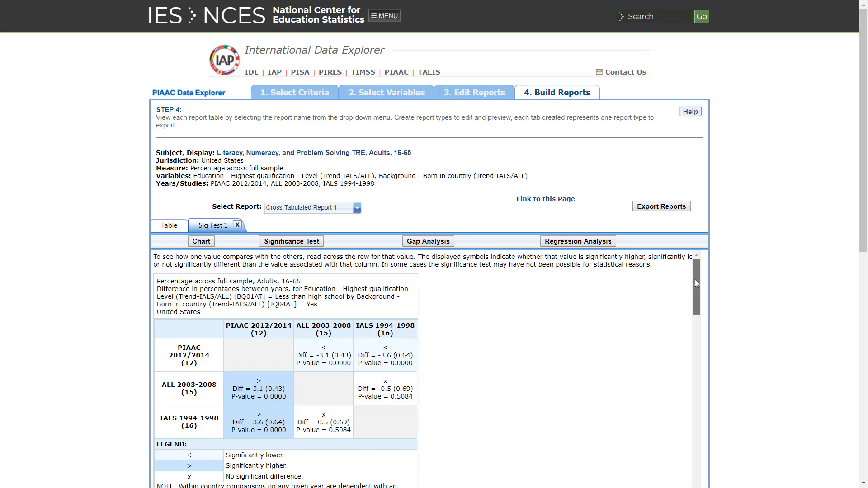
# Examine the across-year significance tables for each education level by country of birth.
pyautogui.moveTo(696, 280); pyautogui.dragTo(693, 337)
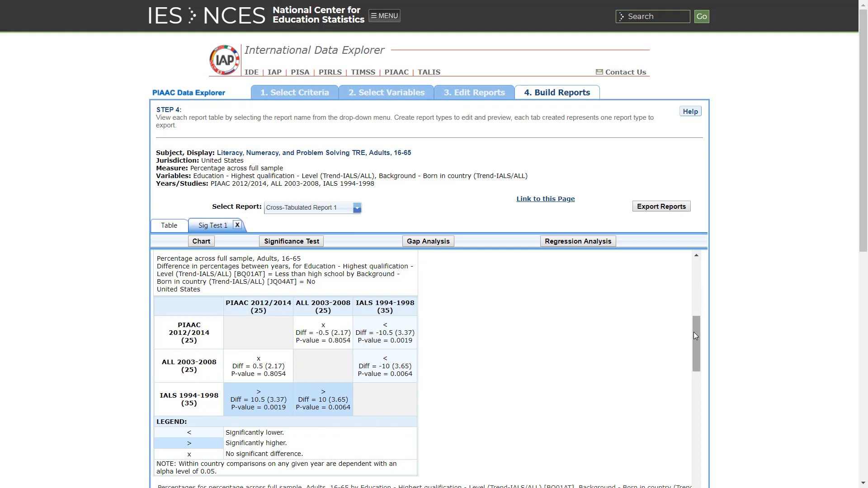
pyautogui.scroll(-3, 693, 344)
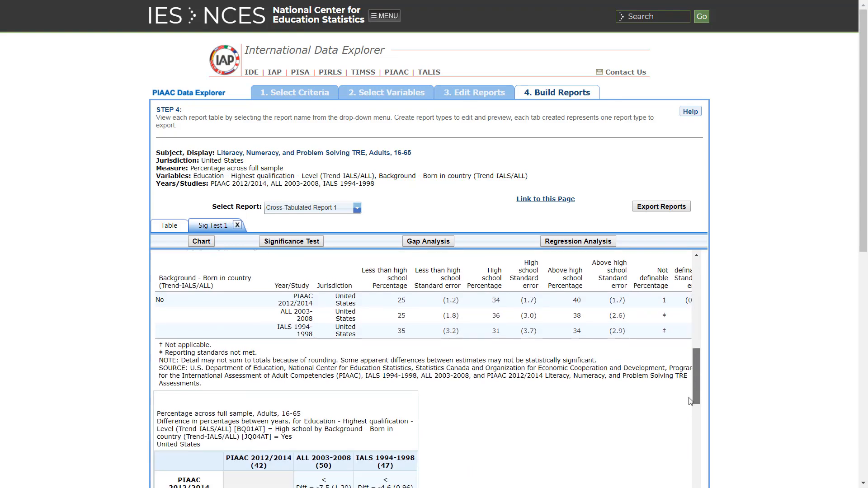
pyautogui.scroll(-9, 691, 401)
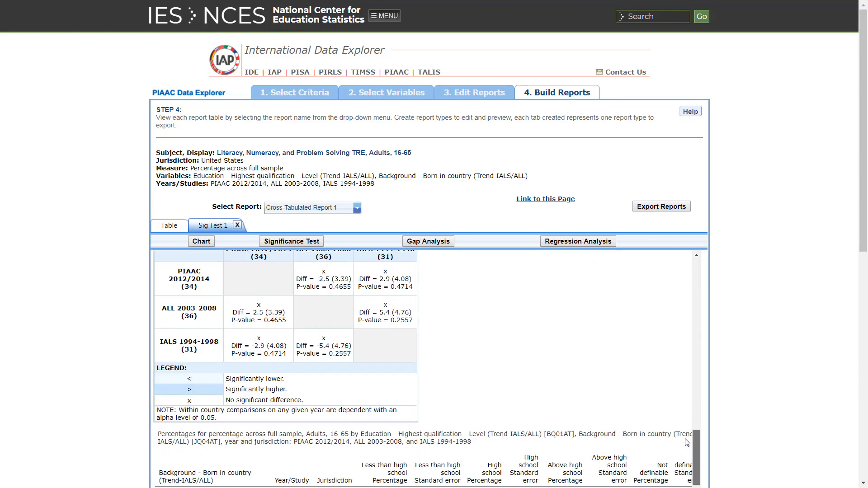
pyautogui.moveTo(686, 439); pyautogui.dragTo(700, 333)
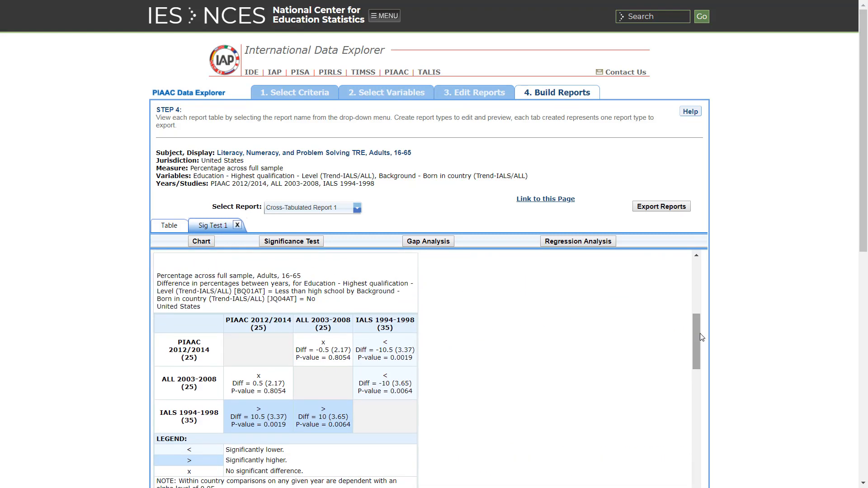
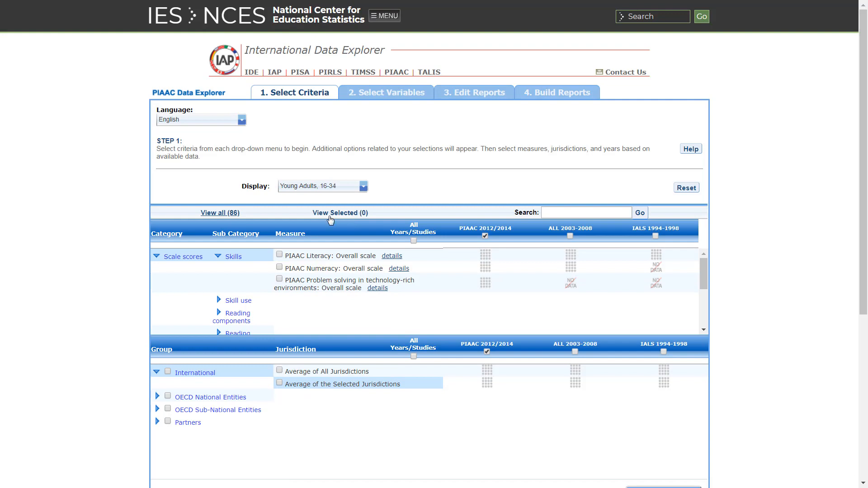
# Select the PIAAC Numeracy: Overall scale measure with United States as the jurisdiction, and continue to variable selection.
pyautogui.click(280, 268)
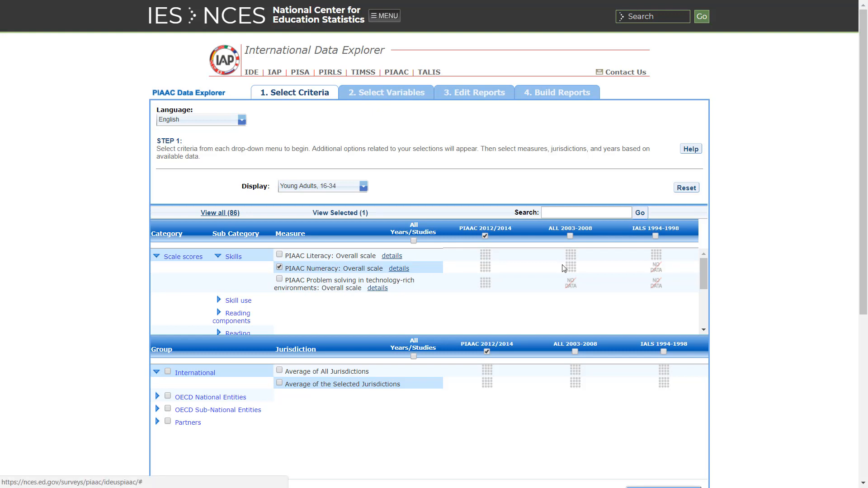
pyautogui.click(157, 396)
pyautogui.moveTo(701, 382); pyautogui.dragTo(681, 446)
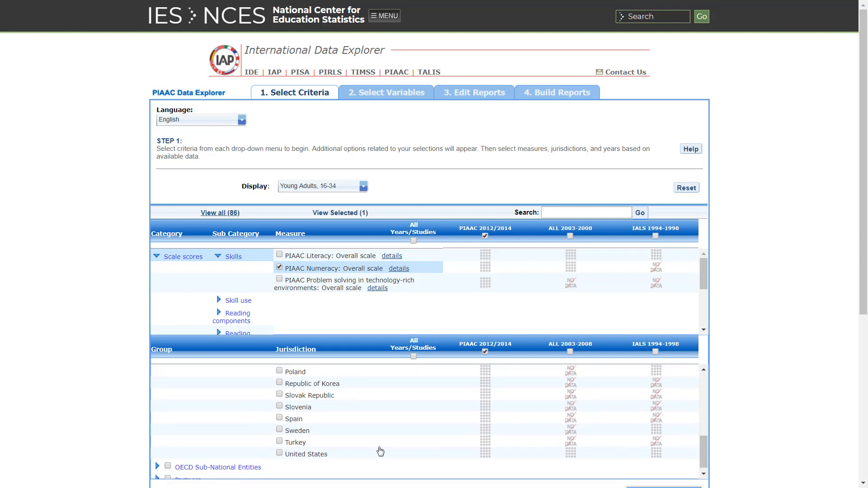
pyautogui.click(280, 453)
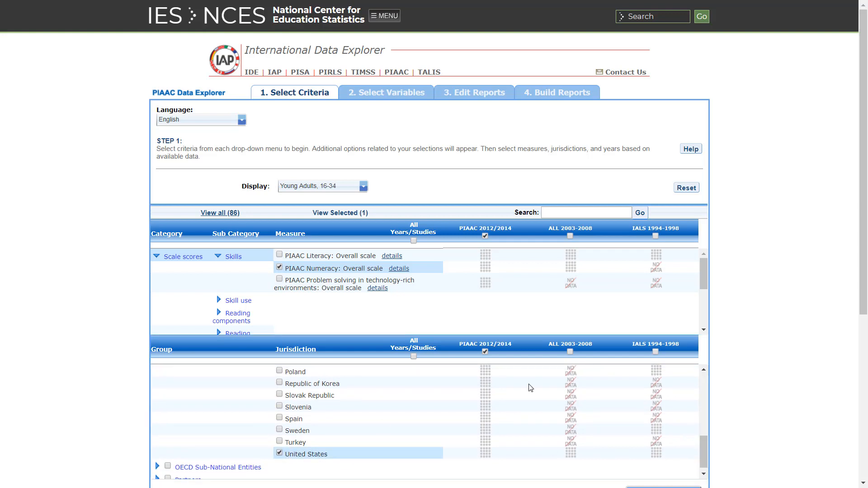
pyautogui.scroll(-2, 768, 380)
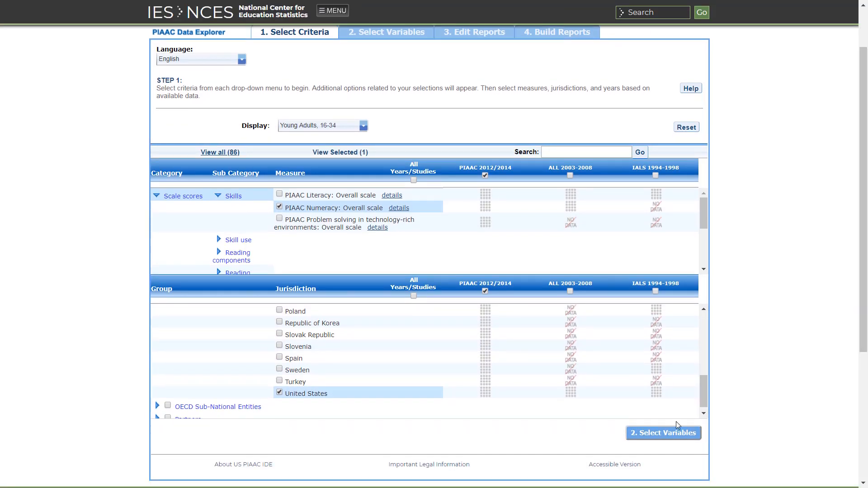
pyautogui.click(666, 435)
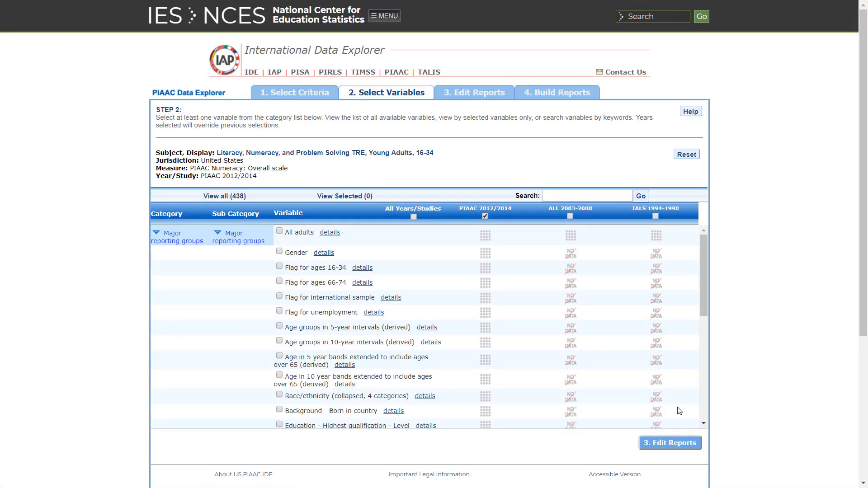
# Select the PIAAC Numeracy proficiency levels variable in the Proficiency levels subcategory.
pyautogui.scroll(-1, 702, 298)
pyautogui.scroll(-3, 699, 328)
pyautogui.click(241, 365)
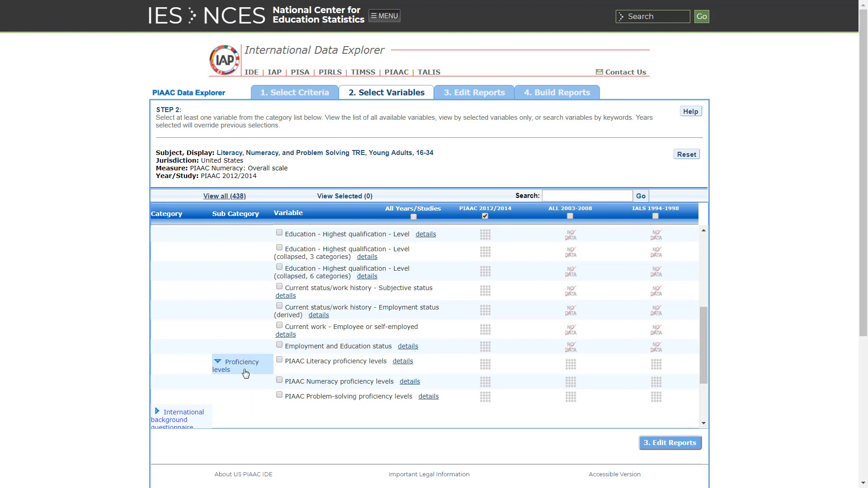
pyautogui.click(280, 382)
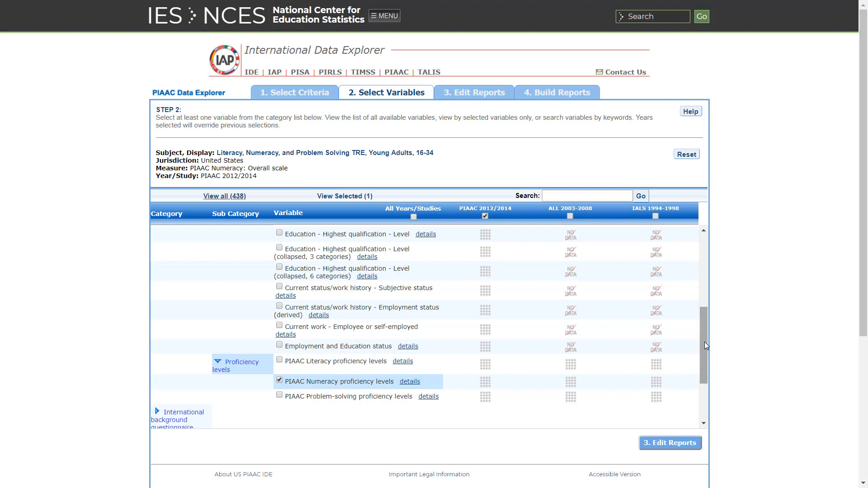
# Select the About yourself - Health - State variable in the Health subcategory of the International background questionnaire.
pyautogui.scroll(-2, 705, 361)
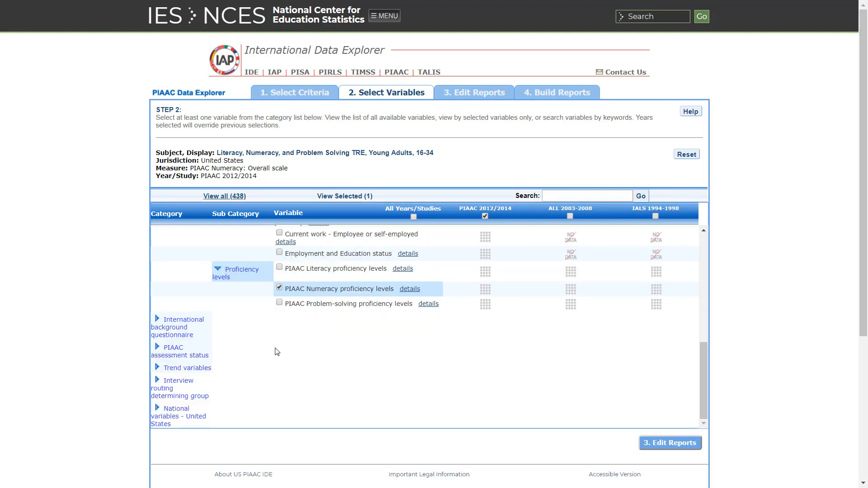
pyautogui.click(174, 321)
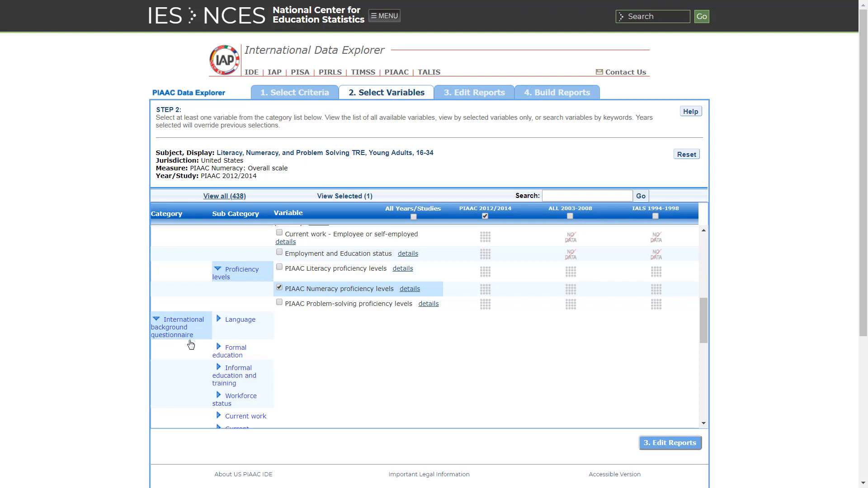
pyautogui.moveTo(703, 340); pyautogui.dragTo(686, 404)
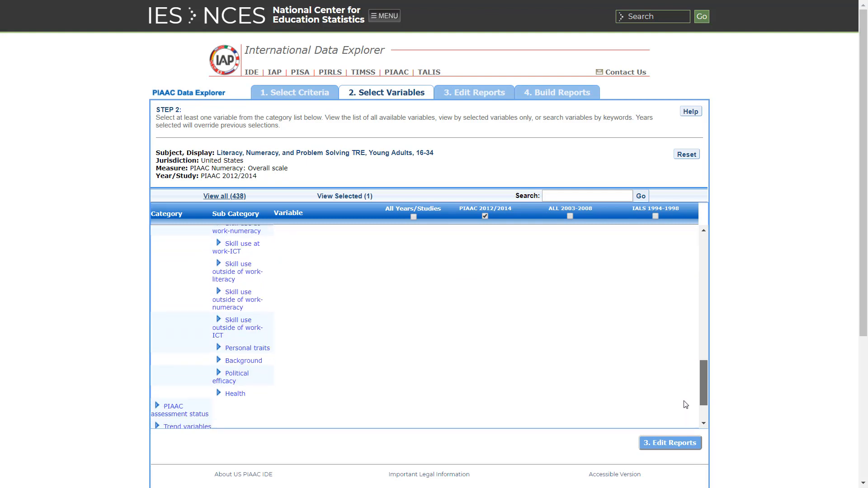
pyautogui.click(230, 395)
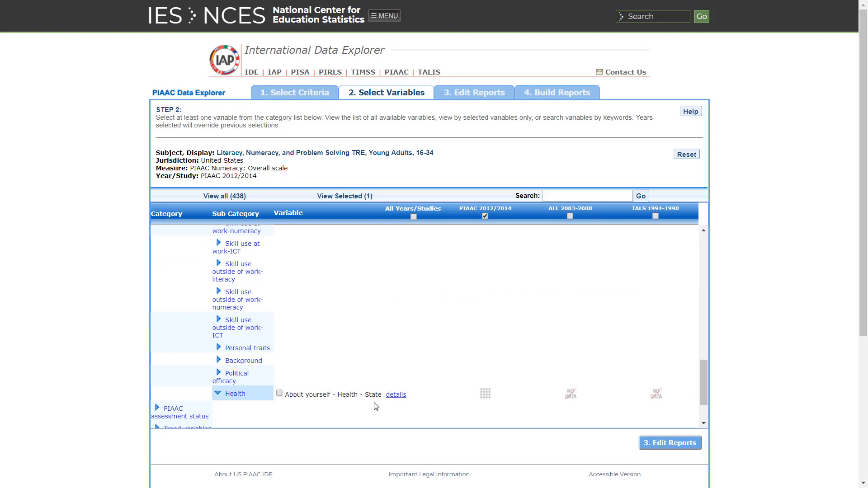
pyautogui.click(279, 394)
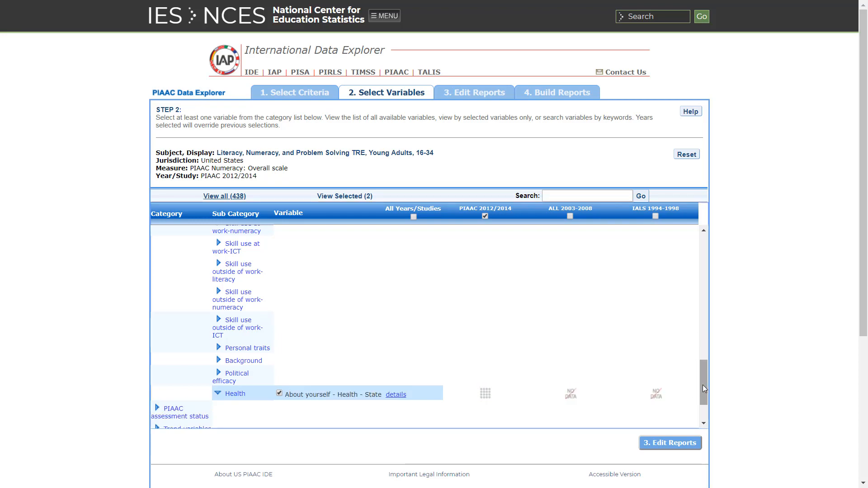
# Look through the Health variables listed under National variables - United States.
pyautogui.scroll(-2, 703, 388)
pyautogui.click(188, 415)
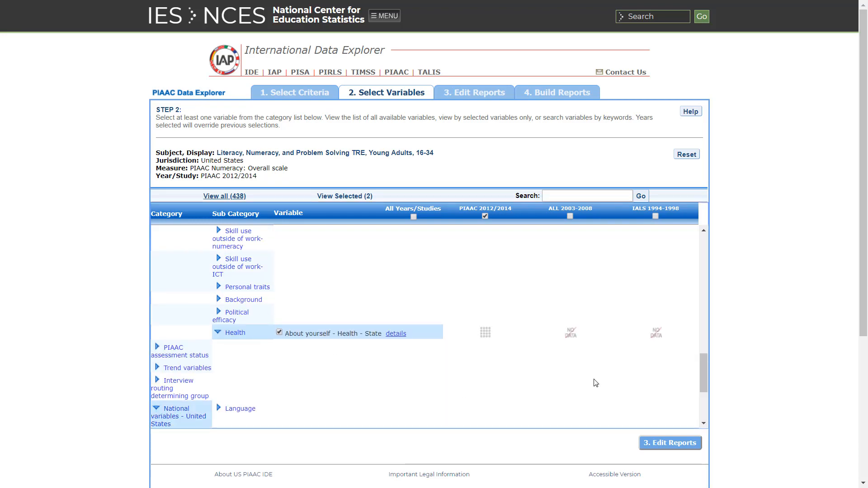
pyautogui.scroll(-3, 700, 392)
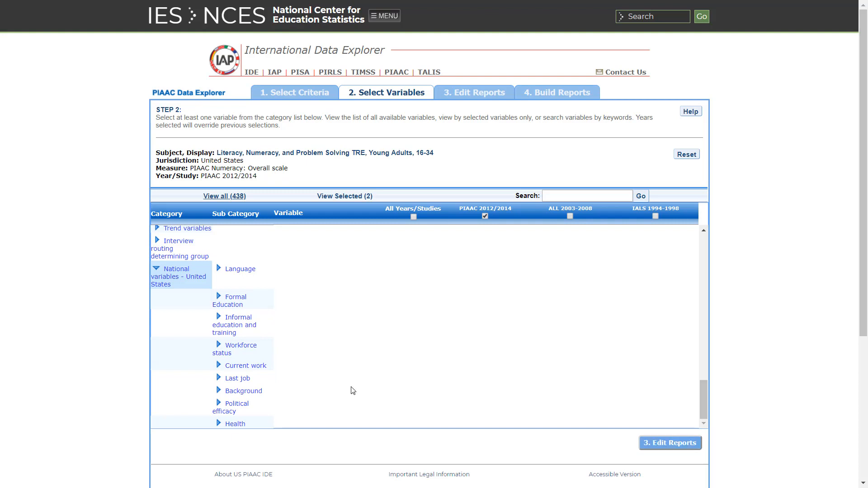
pyautogui.click(235, 425)
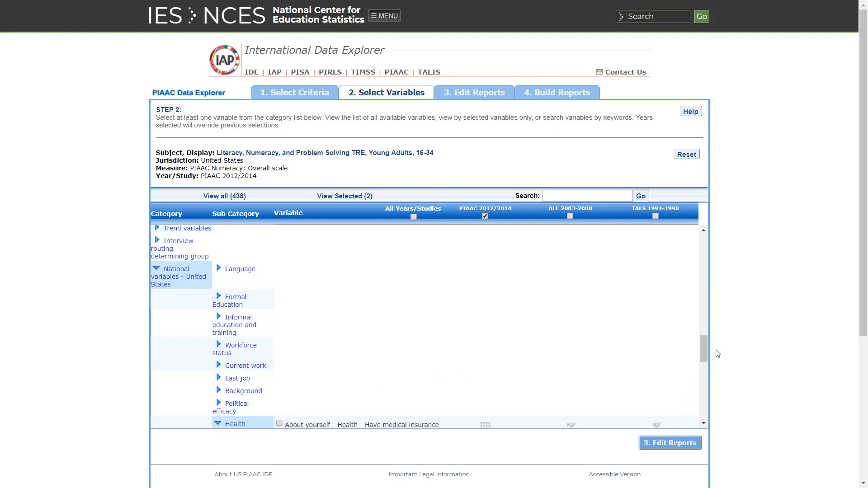
pyautogui.scroll(-2, 706, 346)
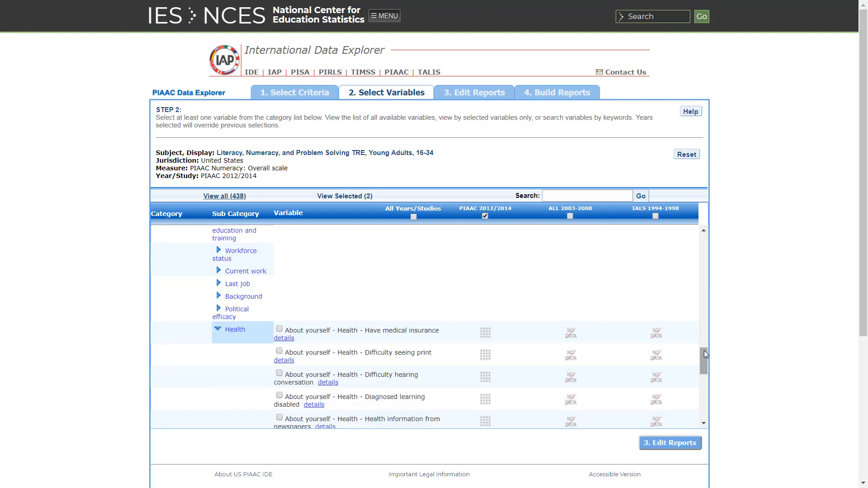
pyautogui.moveTo(704, 352); pyautogui.dragTo(698, 386)
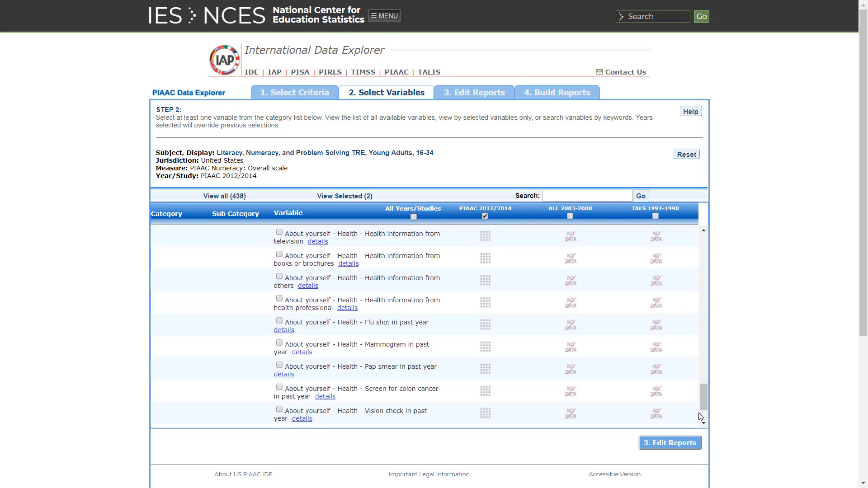
# Continue to report editing and exclude Report 1 and Report 2, keeping only the cross-tabulated report selected.
pyautogui.click(686, 443)
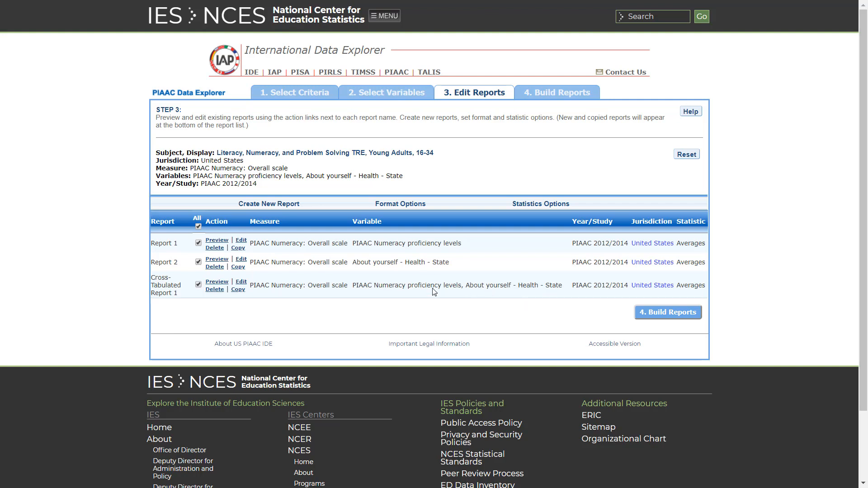
pyautogui.click(199, 245)
pyautogui.click(198, 262)
# Edit Cross-Tabulated Report 1 to use Percentages as its statistic instead of Averages.
pyautogui.click(240, 285)
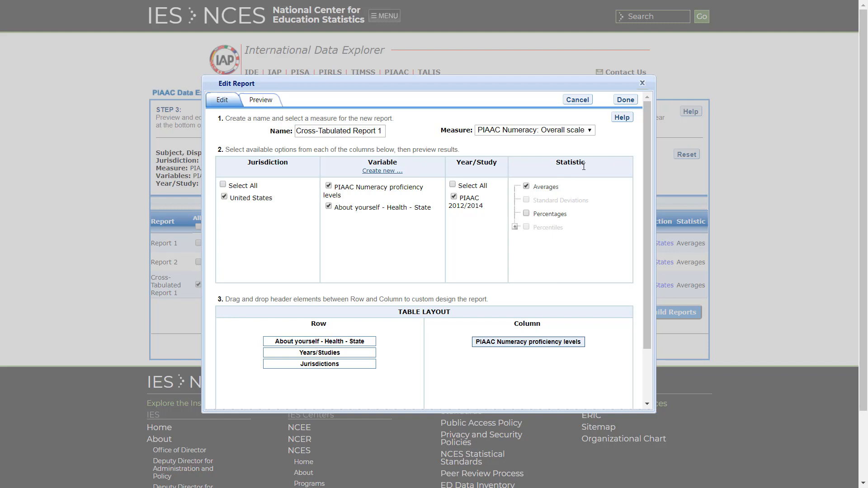
pyautogui.click(526, 187)
pyautogui.click(526, 213)
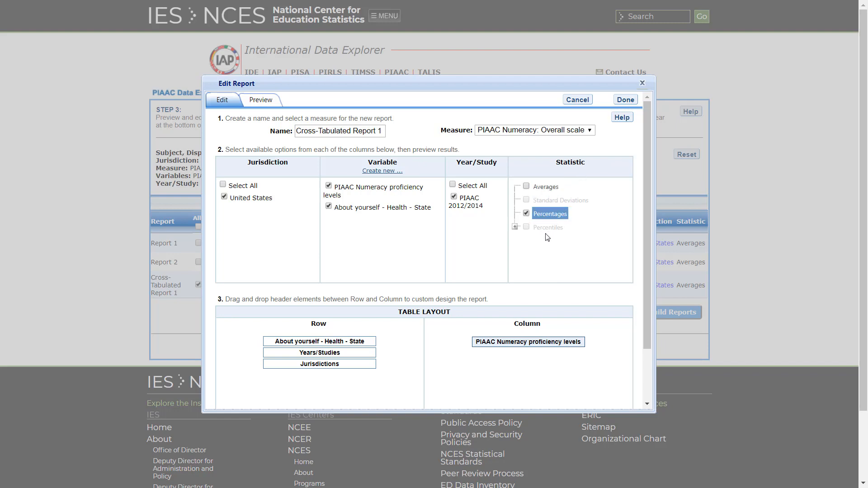
pyautogui.click(573, 221)
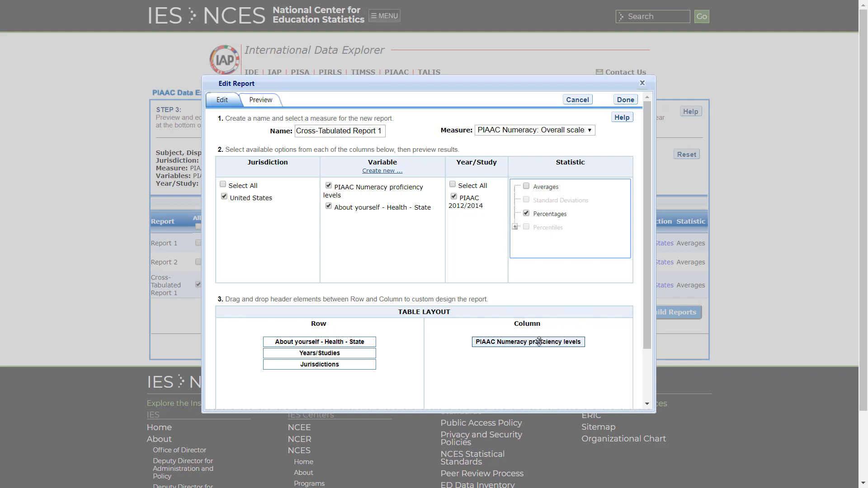
# Lay out the report with PIAAC Numeracy proficiency levels in rows and About yourself - Health - State in columns, and build it.
pyautogui.moveTo(511, 340); pyautogui.dragTo(312, 377)
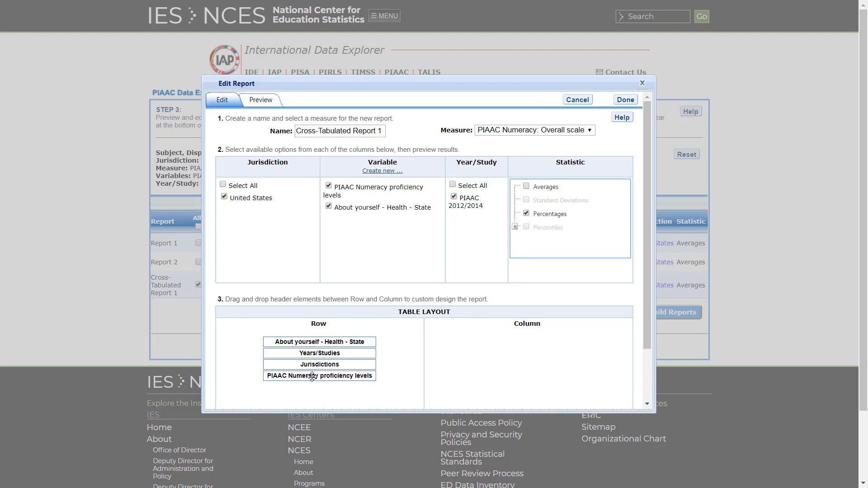
pyautogui.moveTo(318, 346)
pyautogui.mouseDown()
pyautogui.moveTo(569, 402)
pyautogui.moveTo(742, 410)
pyautogui.moveTo(526, 356)
pyautogui.mouseUp()
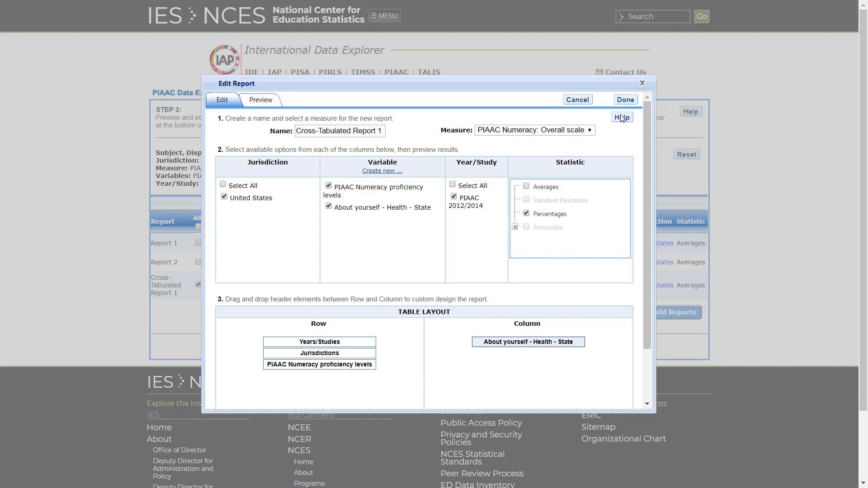
pyautogui.click(626, 100)
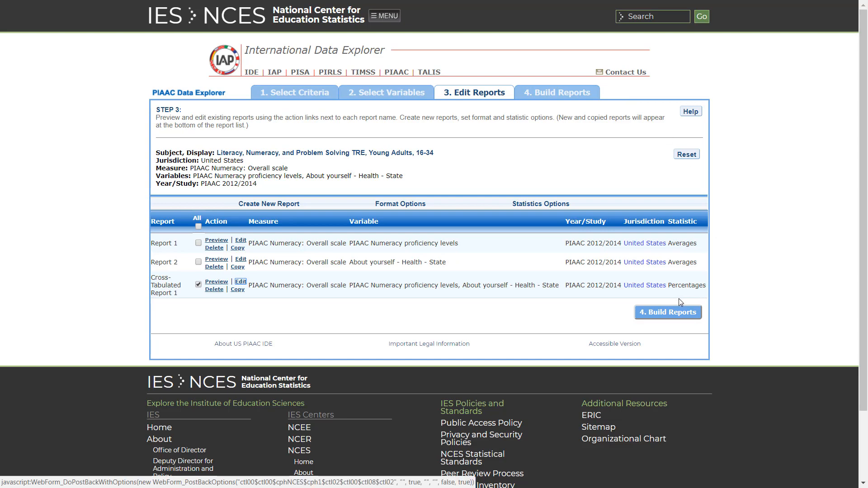
pyautogui.click(674, 312)
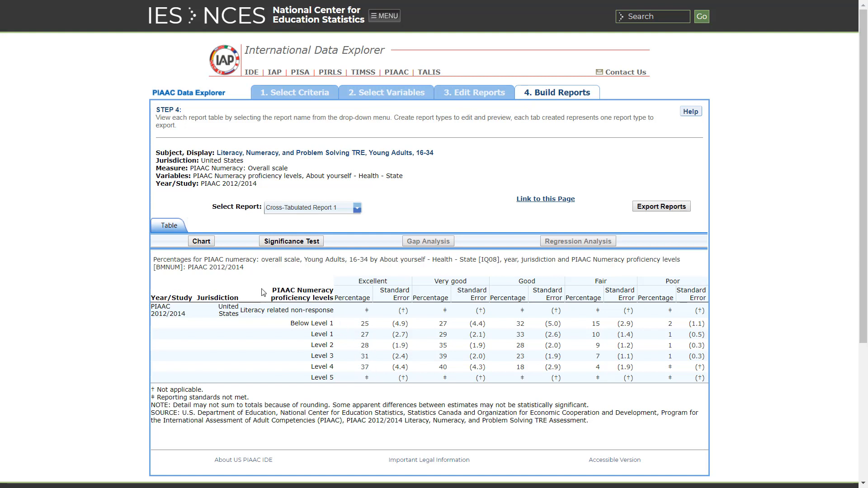
# Start a column chart of the report's percentages for PIAAC 2012/2014 and United States.
pyautogui.click(196, 243)
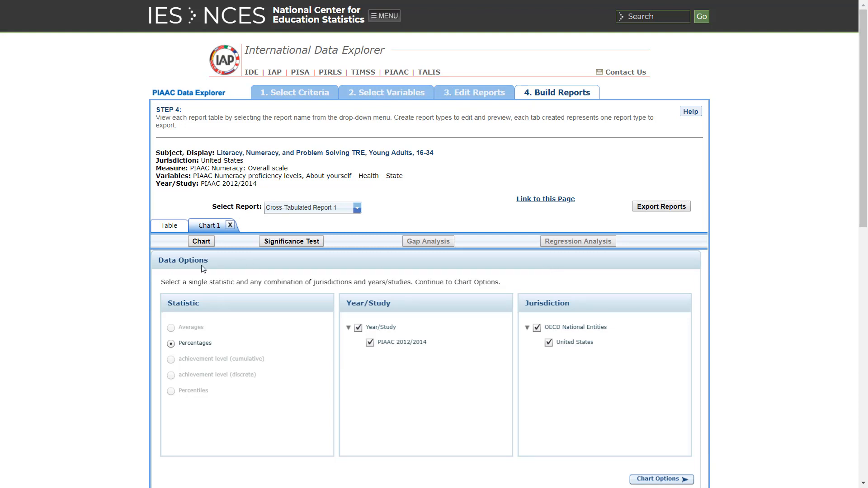
pyautogui.click(644, 484)
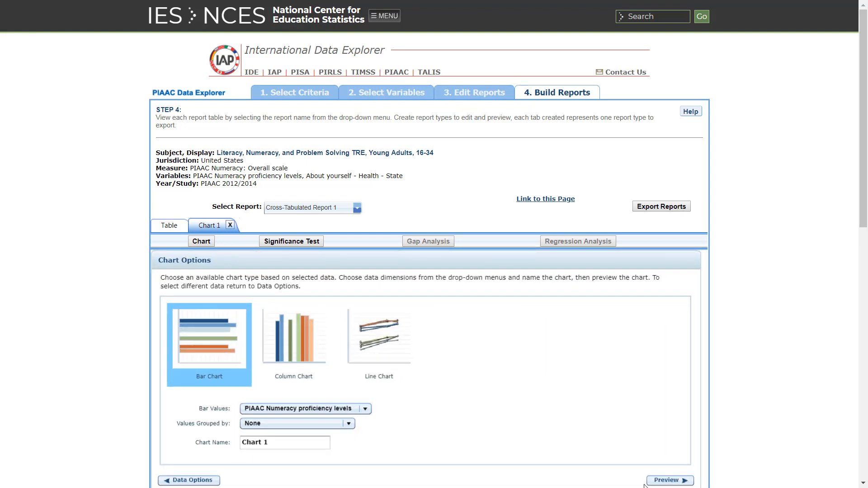
pyautogui.click(288, 358)
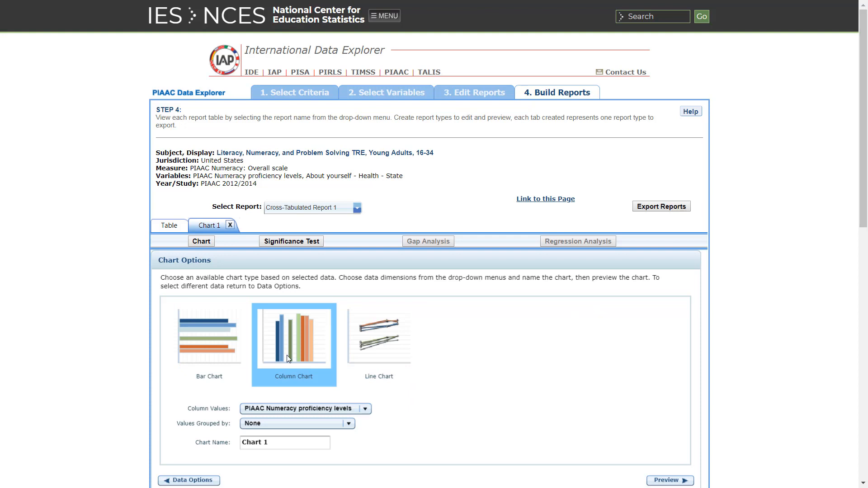
# Set the column values to About yourself - Health - State, grouped by PIAAC Numeracy proficiency levels, and preview the chart.
pyautogui.click(306, 408)
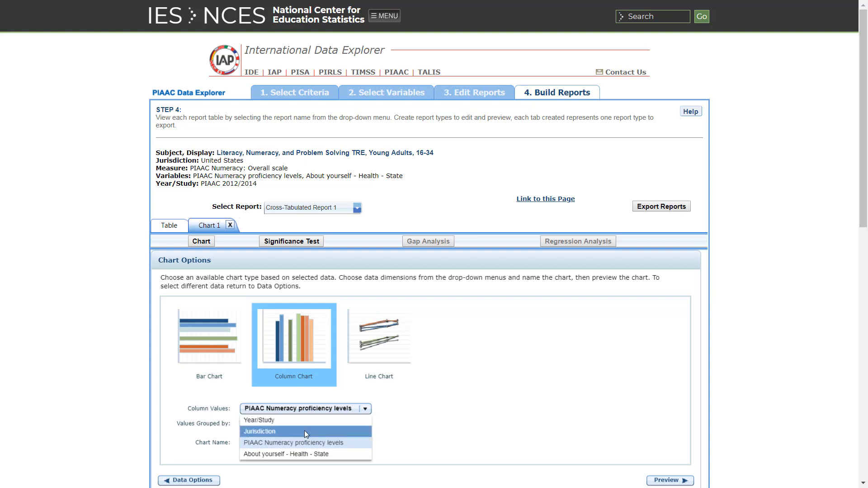
pyautogui.click(297, 452)
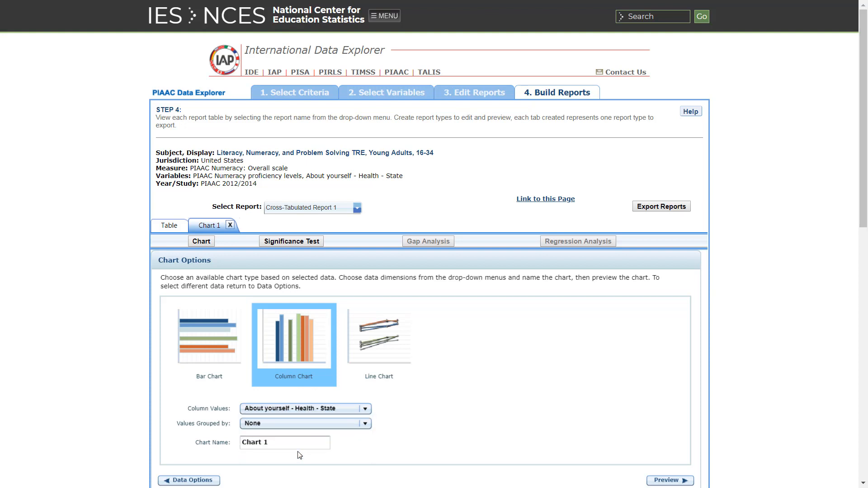
pyautogui.click(298, 426)
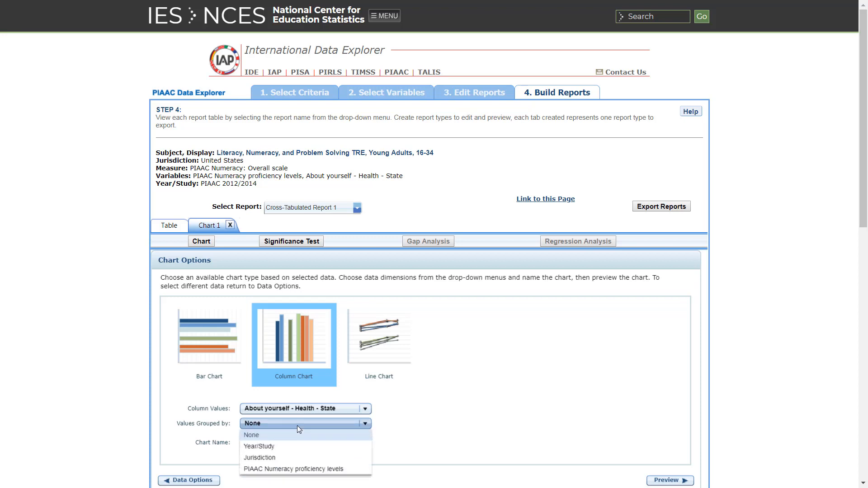
pyautogui.click(290, 469)
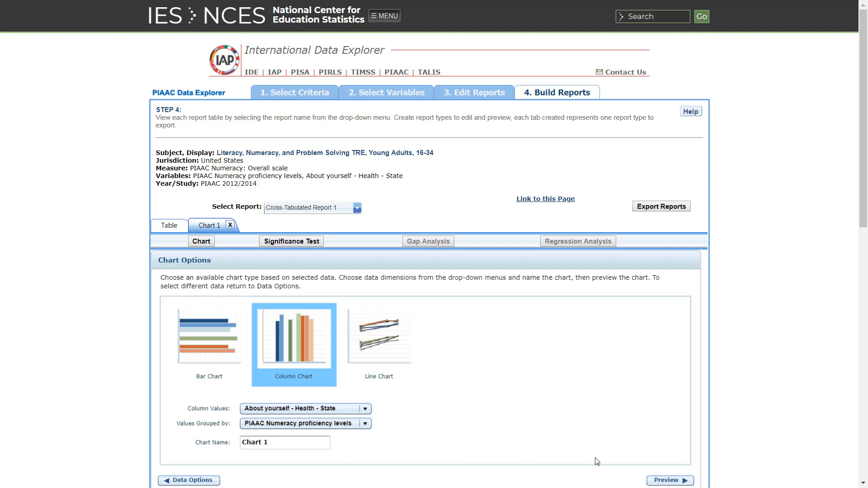
pyautogui.click(667, 481)
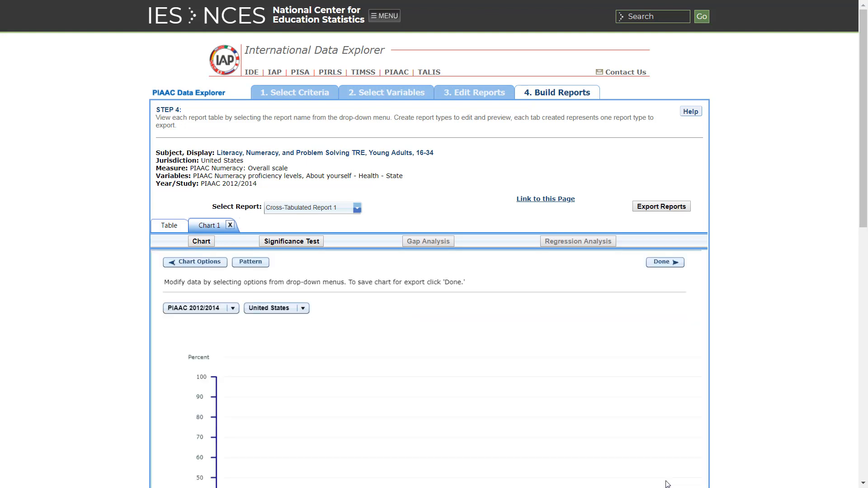
# Save the health-by-numeracy column chart for export and review its columns and legend.
pyautogui.moveTo(865, 164); pyautogui.dragTo(847, 243)
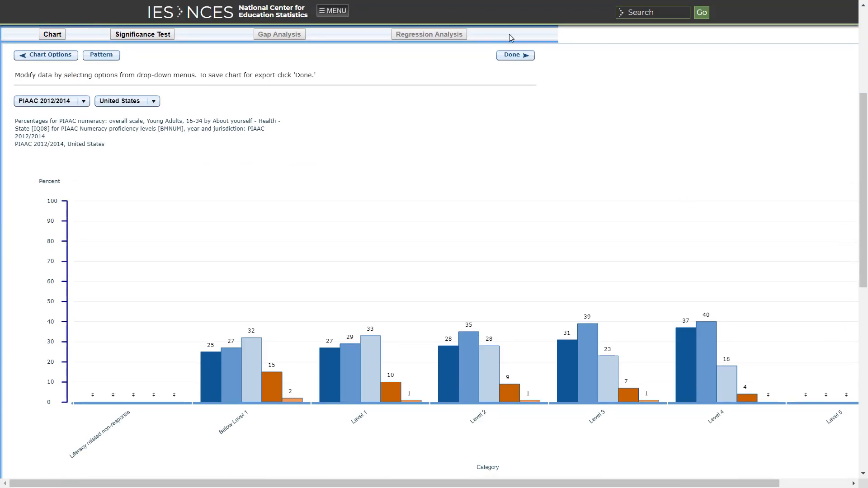
pyautogui.click(506, 55)
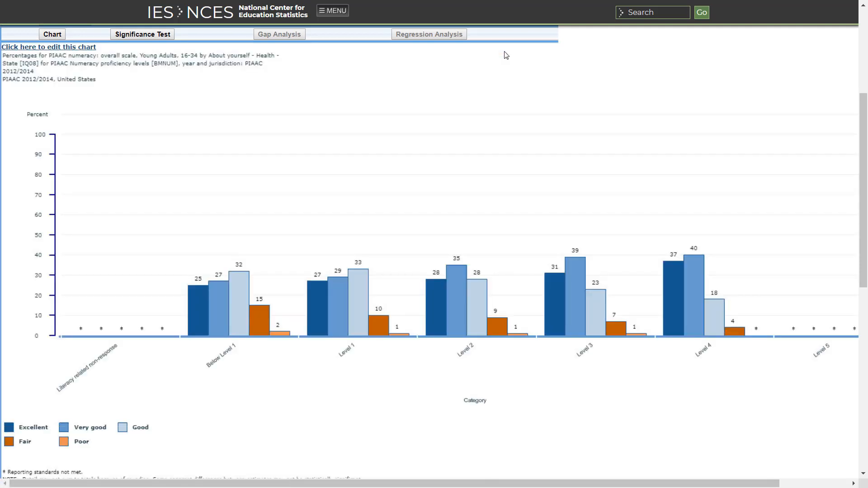
pyautogui.scroll(2, 743, 214)
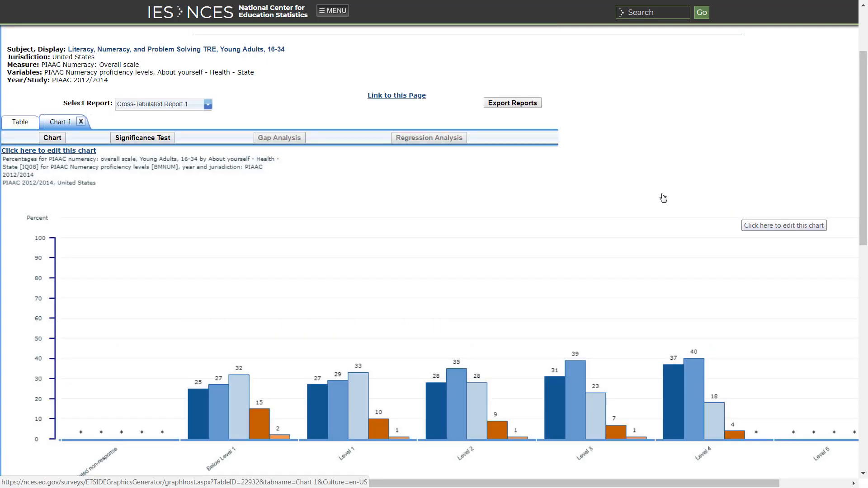
pyautogui.scroll(-2, 849, 184)
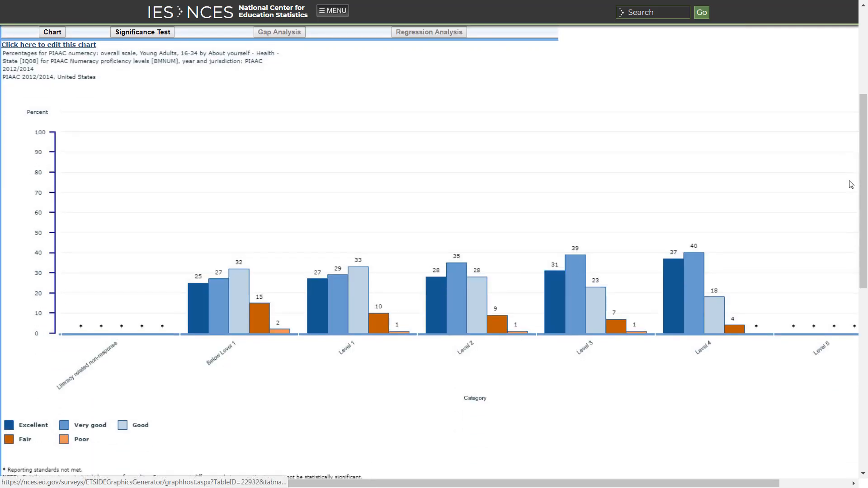
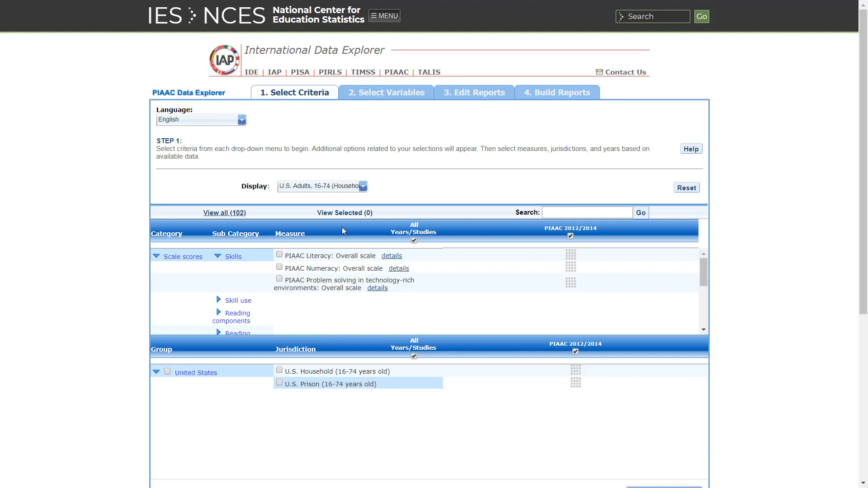
# Select the PIAAC Numeracy: Overall scale measure with the U.S. Household and U.S. Prison jurisdictions, and continue to variable selection.
pyautogui.click(279, 268)
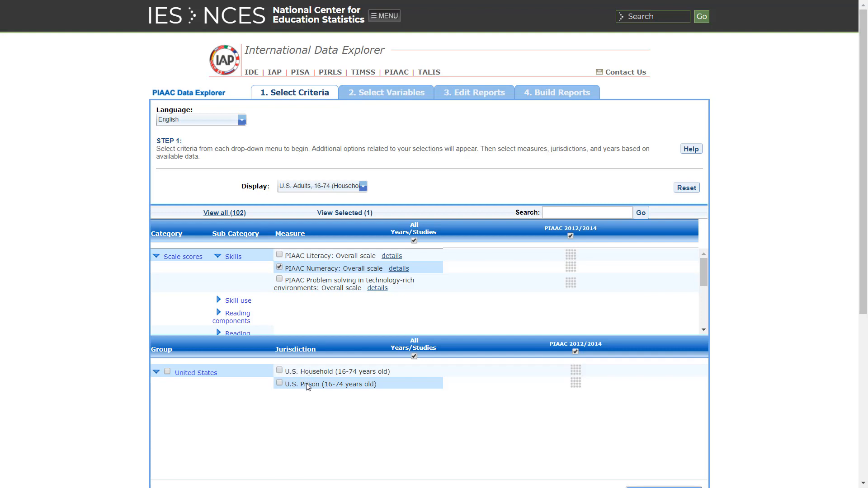
pyautogui.click(279, 371)
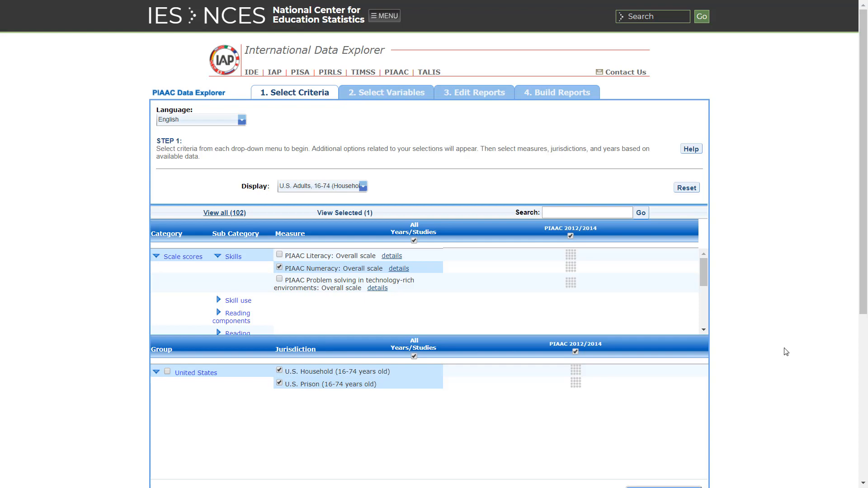
pyautogui.scroll(-3, 787, 351)
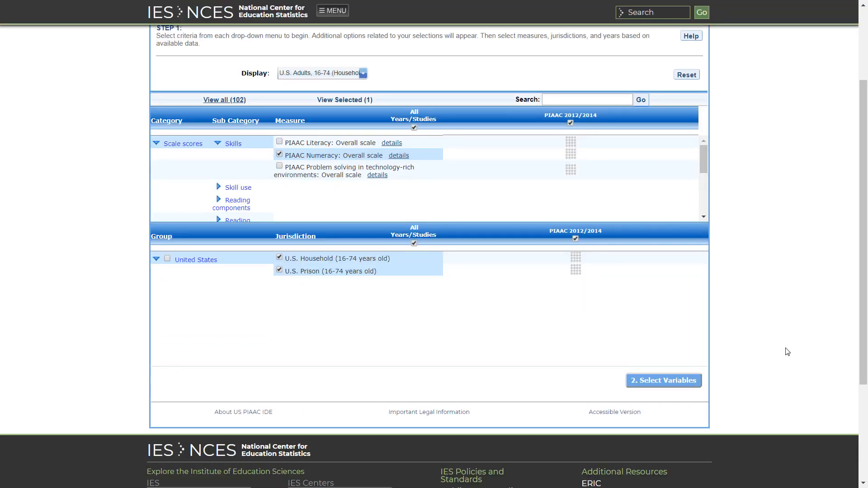
pyautogui.click(632, 383)
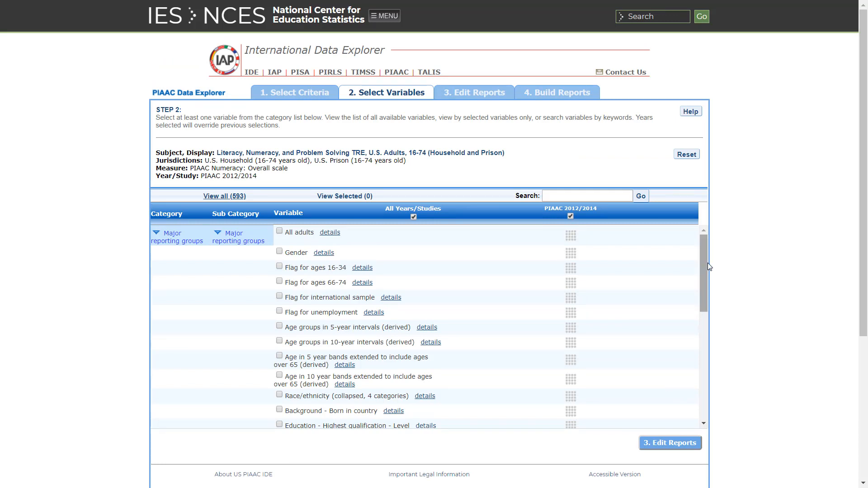
# Select the PIAAC Literacy proficiency levels variable from the Proficiency levels subcategory and continue to report editing.
pyautogui.moveTo(704, 261); pyautogui.dragTo(698, 337)
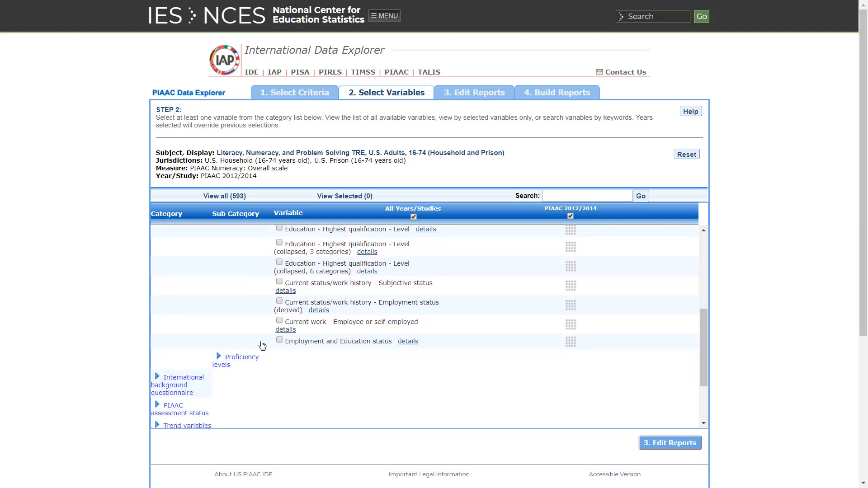
pyautogui.click(219, 357)
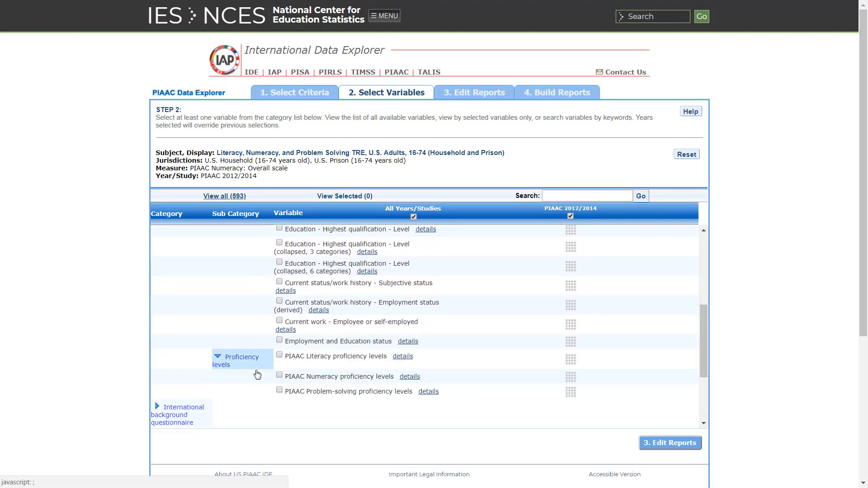
pyautogui.click(279, 356)
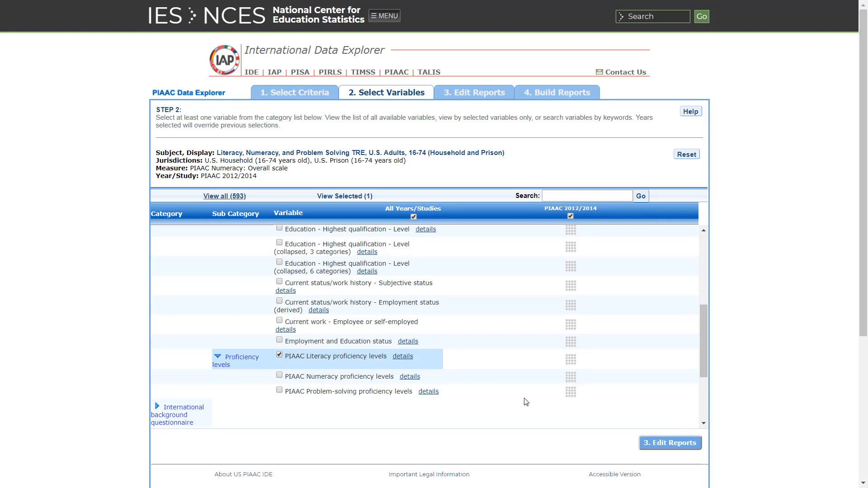
pyautogui.click(650, 446)
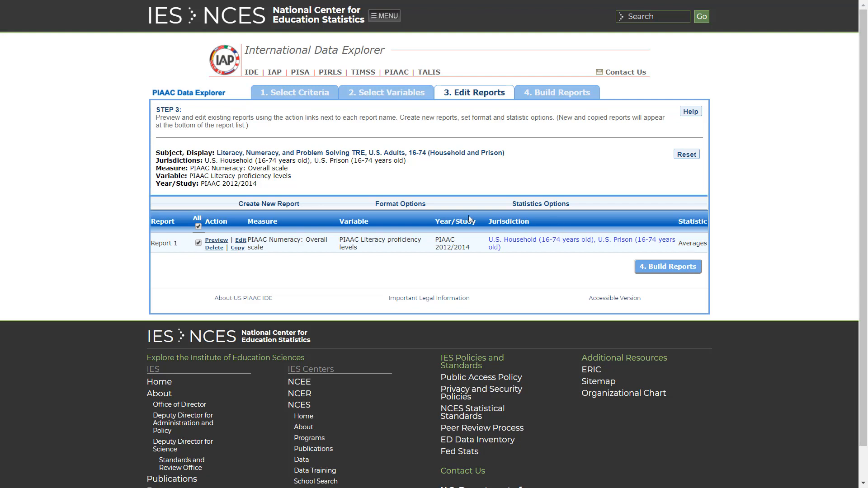
# Edit Report 1 and start a new variable based on PIAAC Literacy proficiency levels.
pyautogui.click(240, 241)
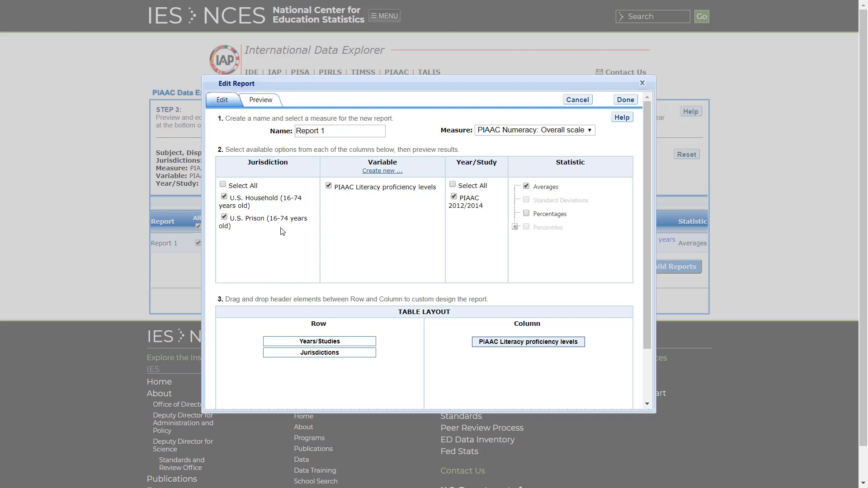
pyautogui.click(387, 172)
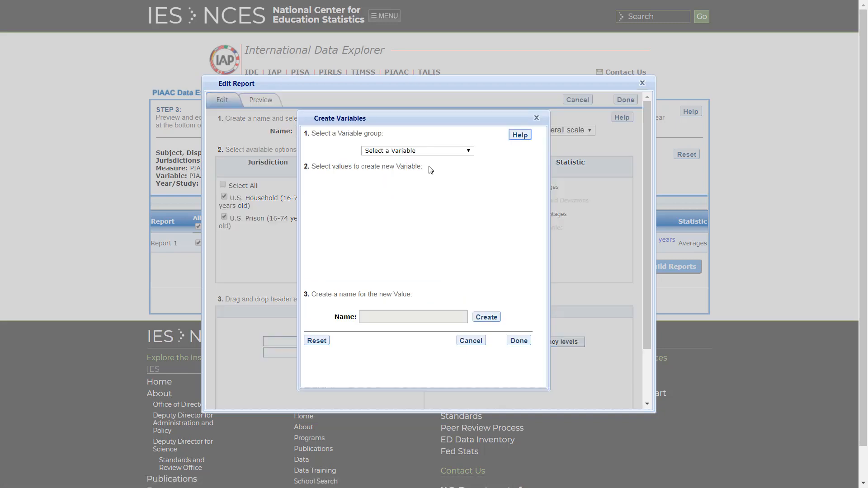
pyautogui.click(469, 154)
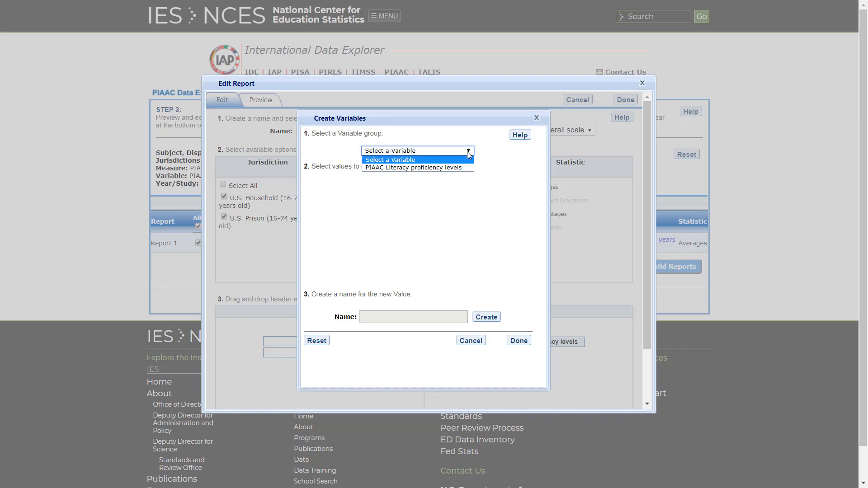
pyautogui.click(444, 169)
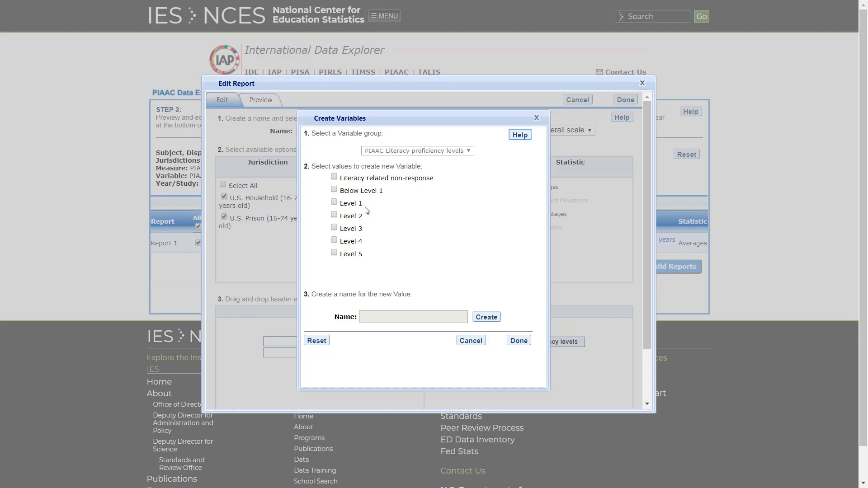
# Collapse Level 3, Level 4 and Level 5 into a new value named "Level 3 and above" and finish the variable.
pyautogui.click(334, 228)
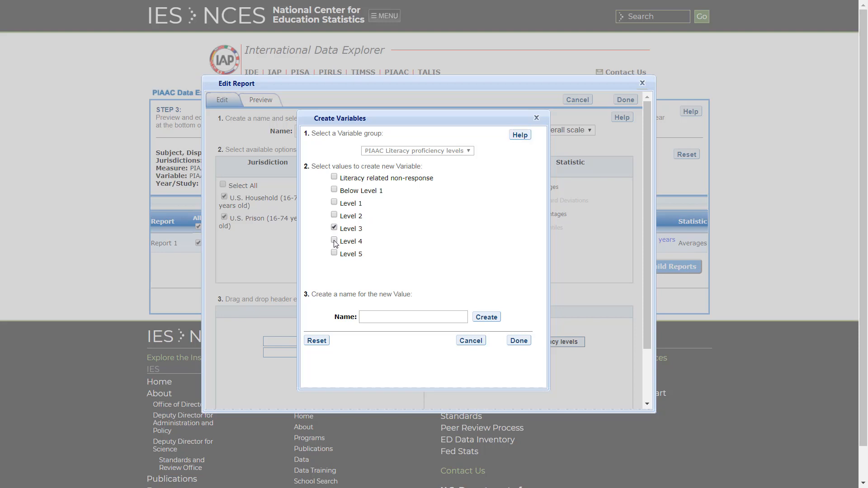
pyautogui.click(334, 241)
pyautogui.click(369, 314)
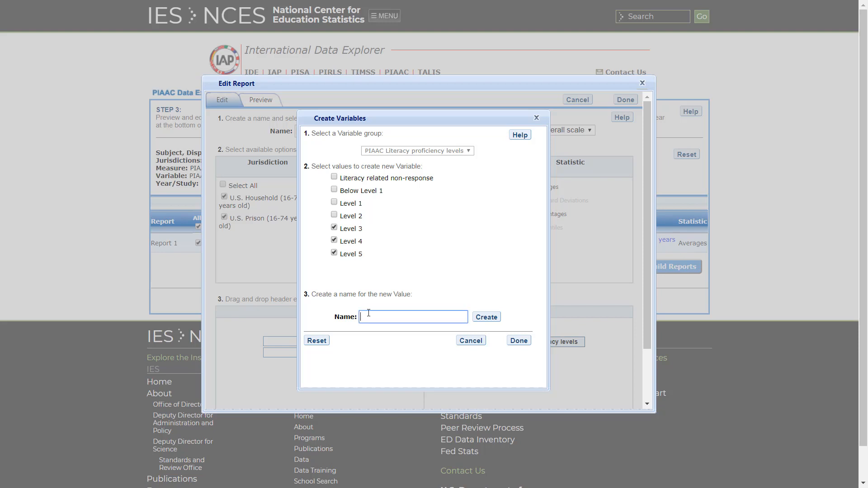
pyautogui.write('le')
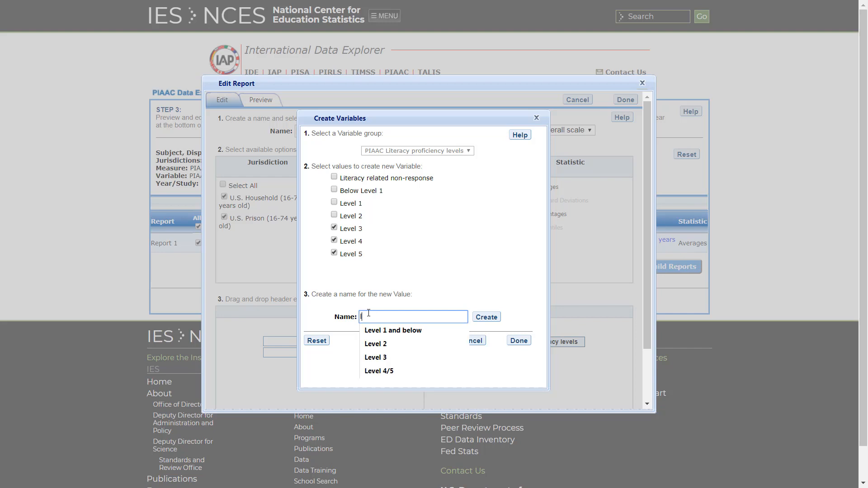
pyautogui.press('BackSpace')
pyautogui.press('BackSpace')
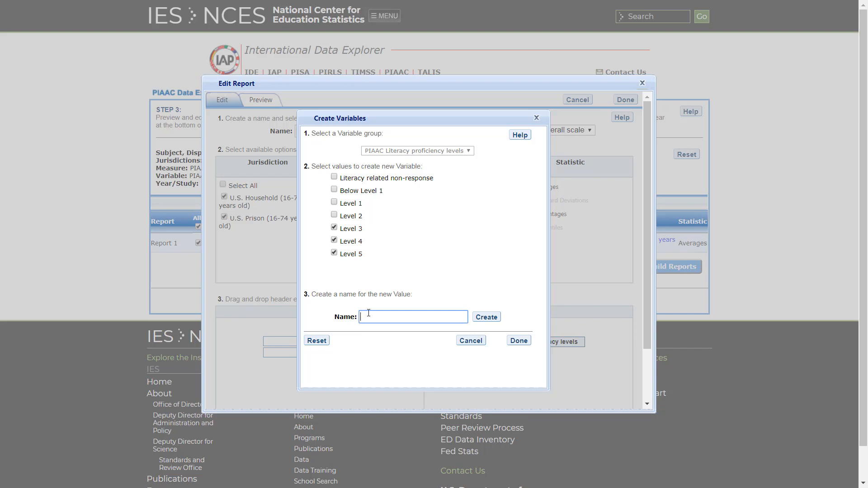
pyautogui.write('Level ')
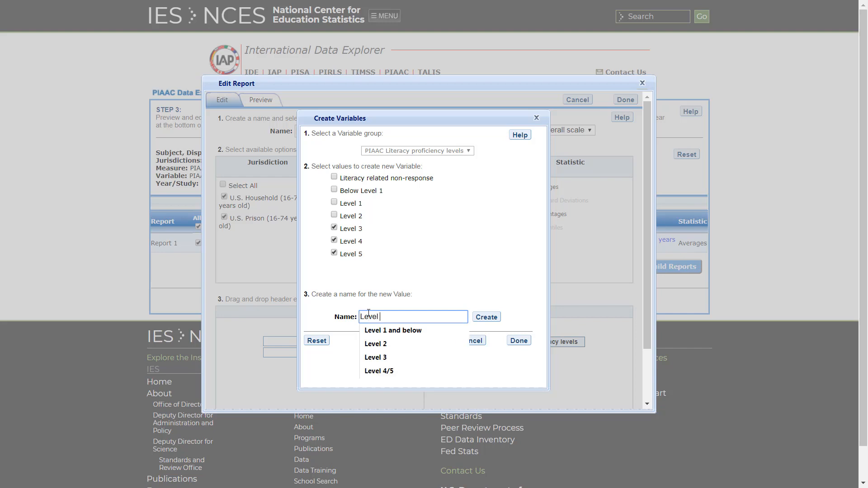
pyautogui.write('3 and abov')
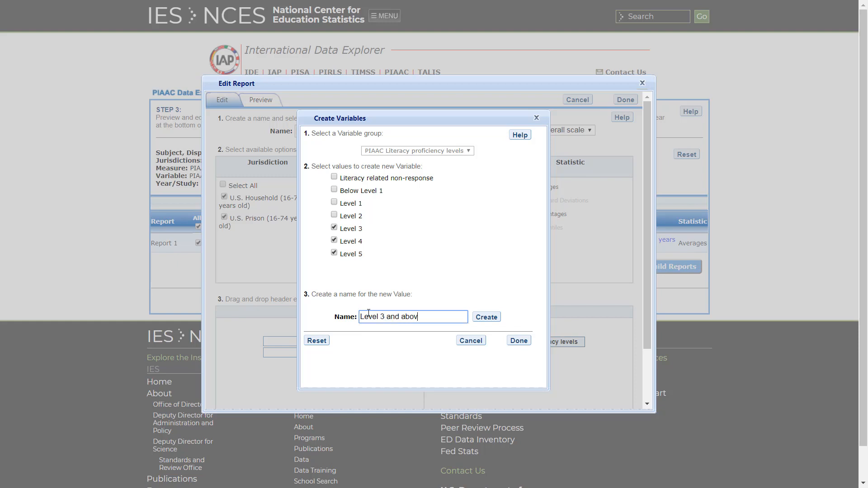
pyautogui.write('e')
pyautogui.click(481, 320)
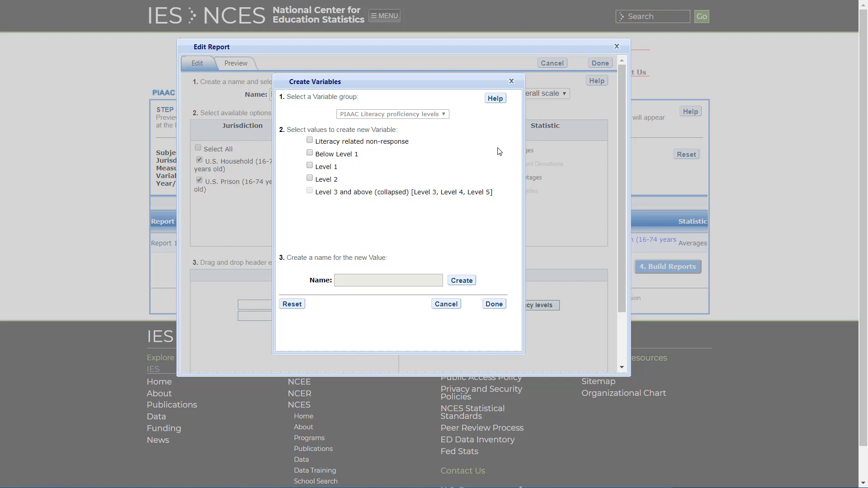
pyautogui.click(494, 304)
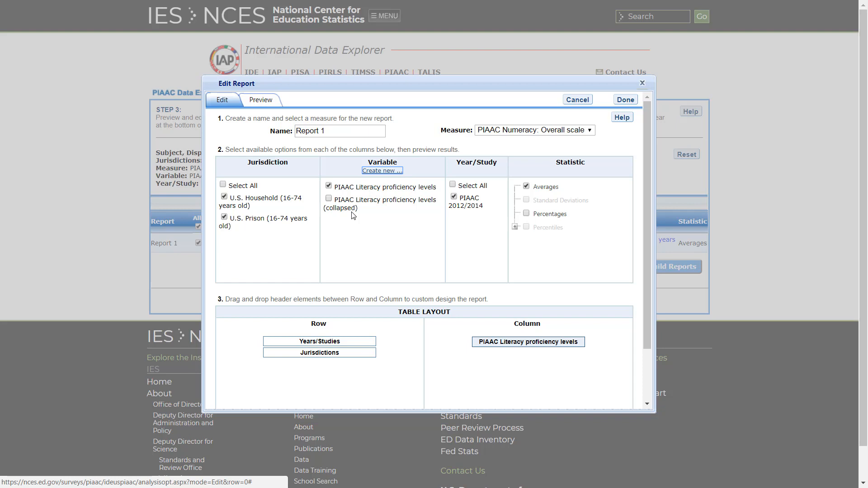
# Replace Report 1's original literacy variable with PIAAC Literacy proficiency levels (collapsed) and build the report.
pyautogui.click(329, 186)
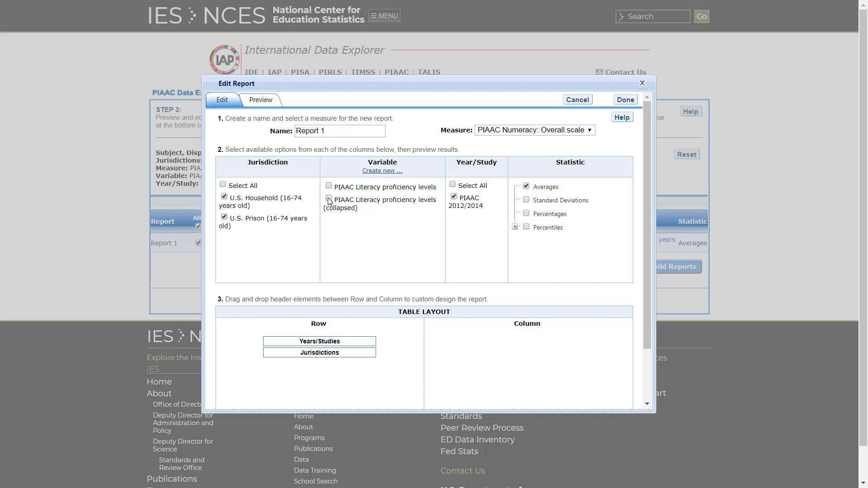
pyautogui.click(329, 200)
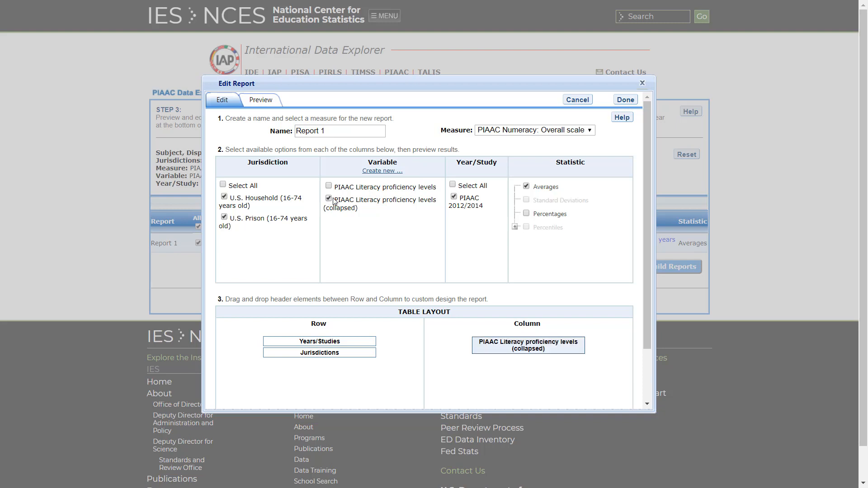
pyautogui.click(622, 101)
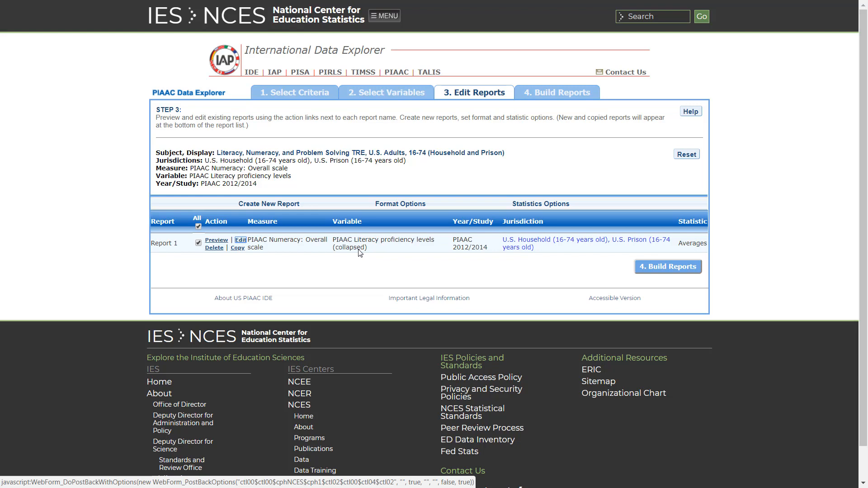
pyautogui.click(646, 271)
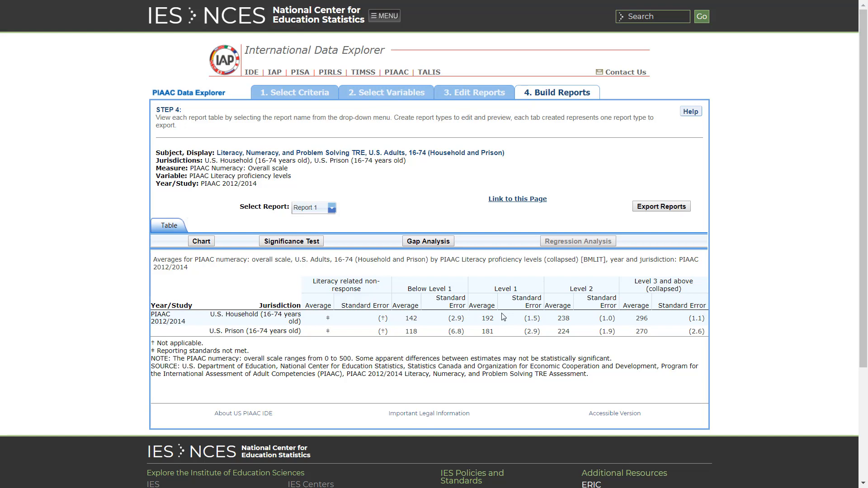
# Run a within-variables significance test for all jurisdictions and all collapsed literacy levels, and review the household and prison result tables.
pyautogui.click(281, 242)
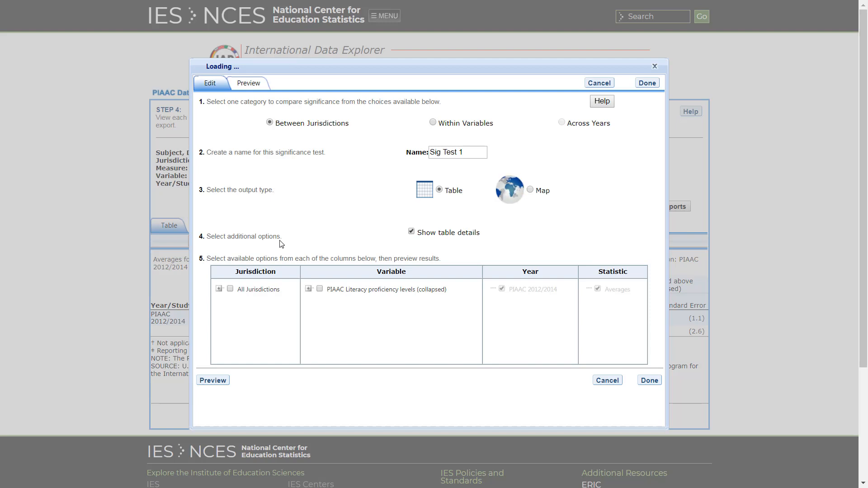
pyautogui.click(434, 123)
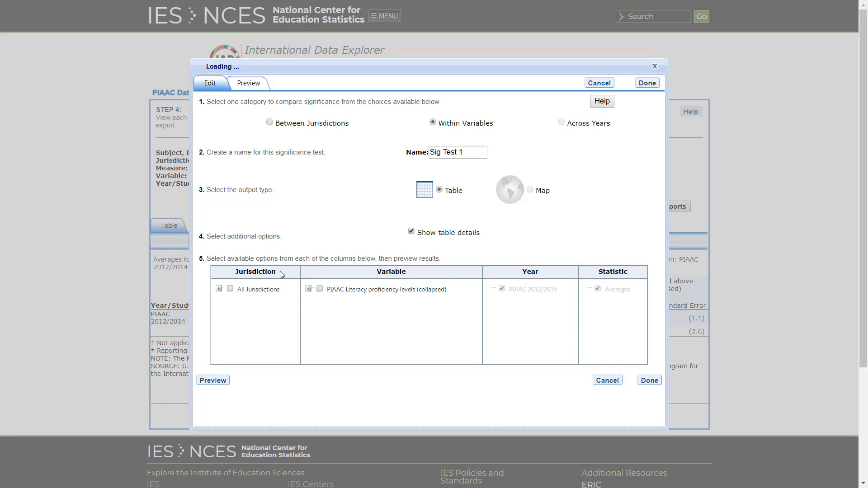
pyautogui.click(230, 289)
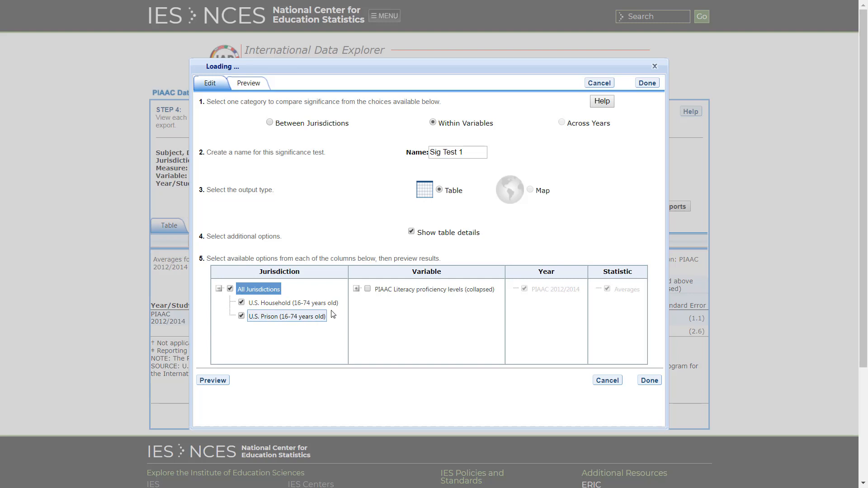
pyautogui.click(367, 289)
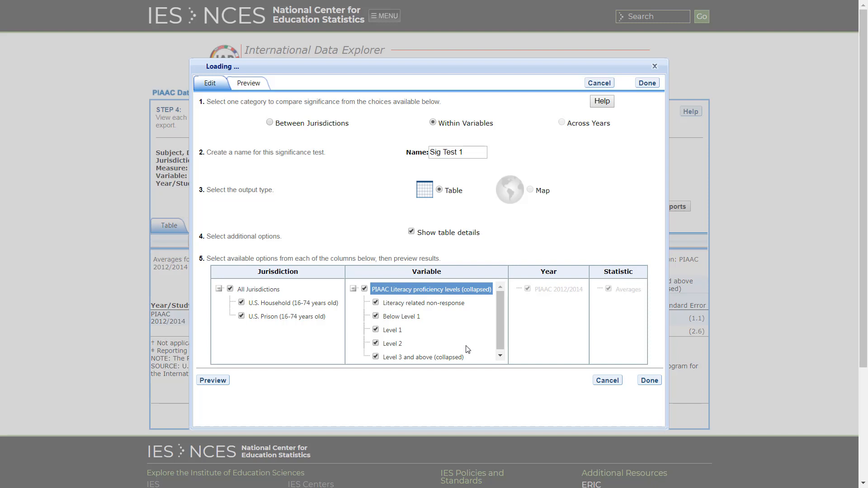
pyautogui.click(655, 384)
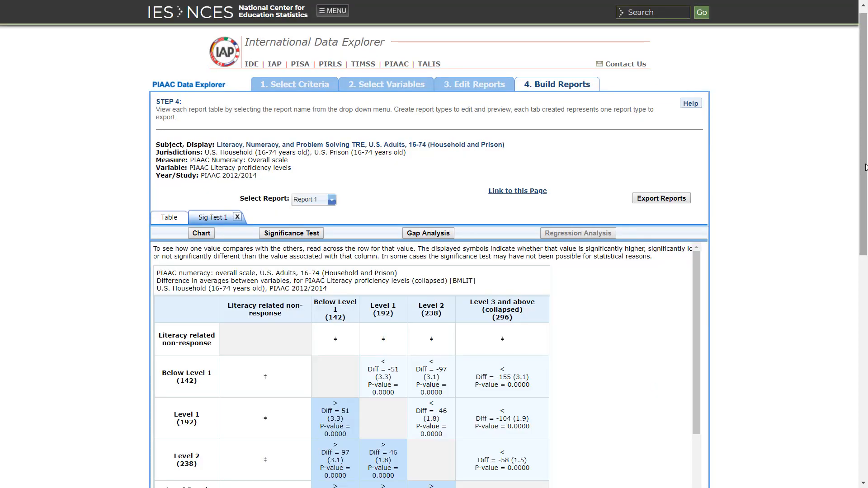
pyautogui.moveTo(865, 167); pyautogui.dragTo(864, 264)
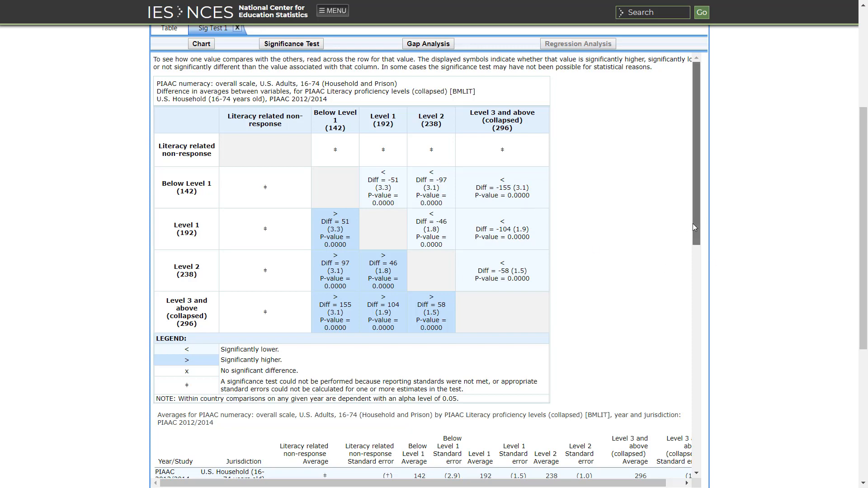
pyautogui.scroll(-8, 694, 226)
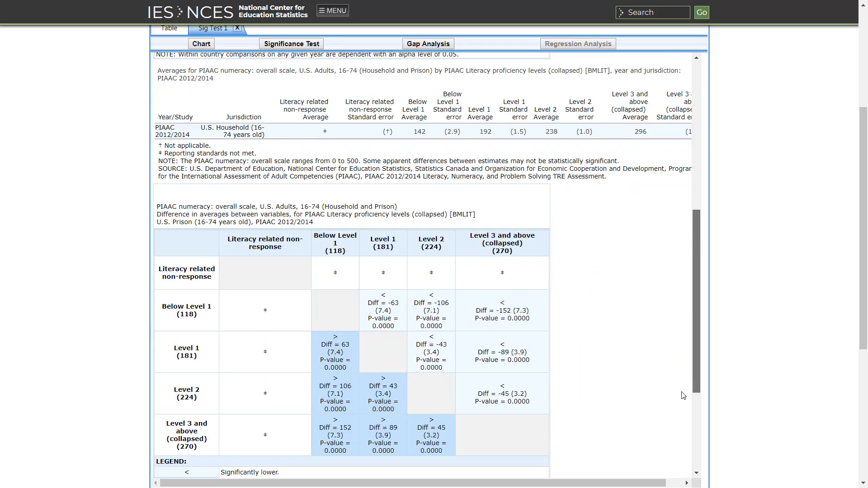
pyautogui.scroll(-2, 683, 395)
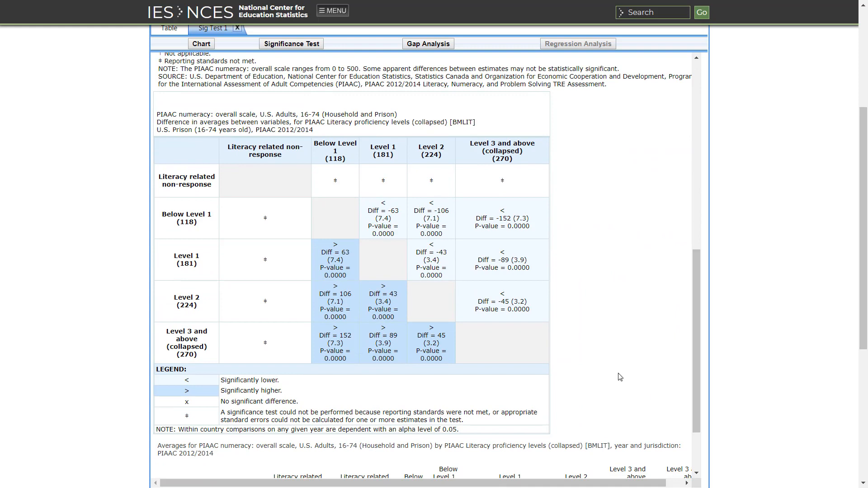
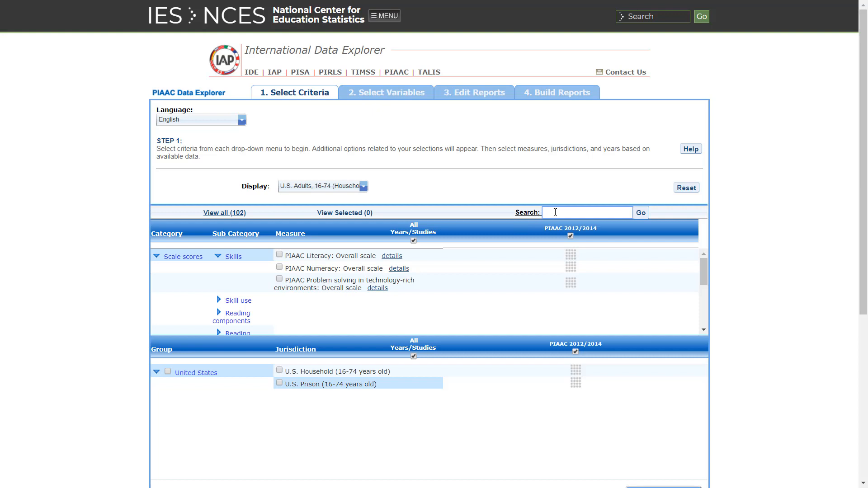
# Find the measure Index of use of ICT skills at home (derived) by searching "ICT", select it for U.S. Household, and continue to variables.
pyautogui.write('ICT')
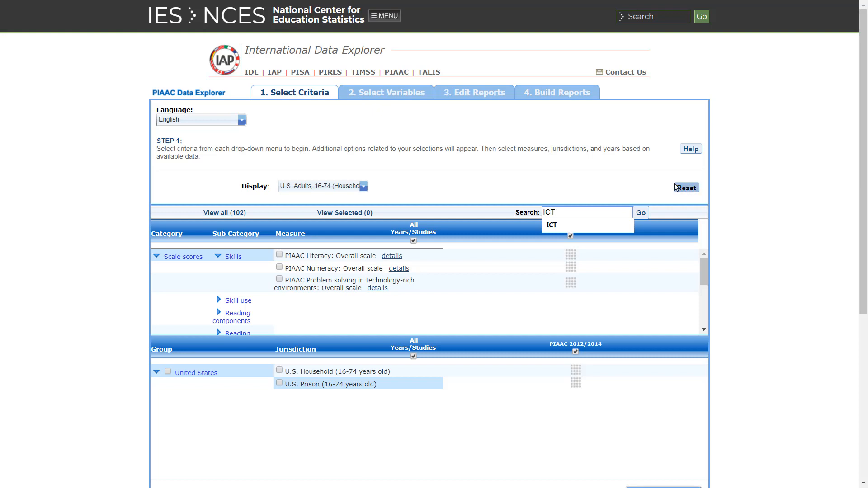
pyautogui.click(645, 213)
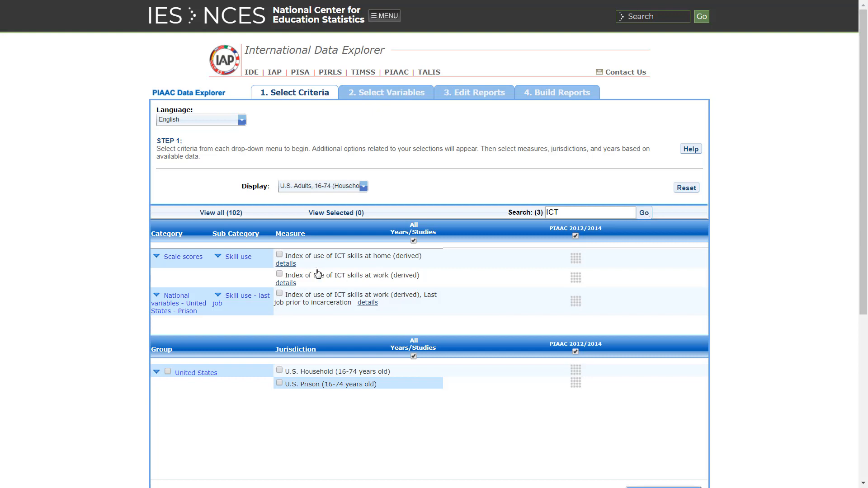
pyautogui.click(279, 255)
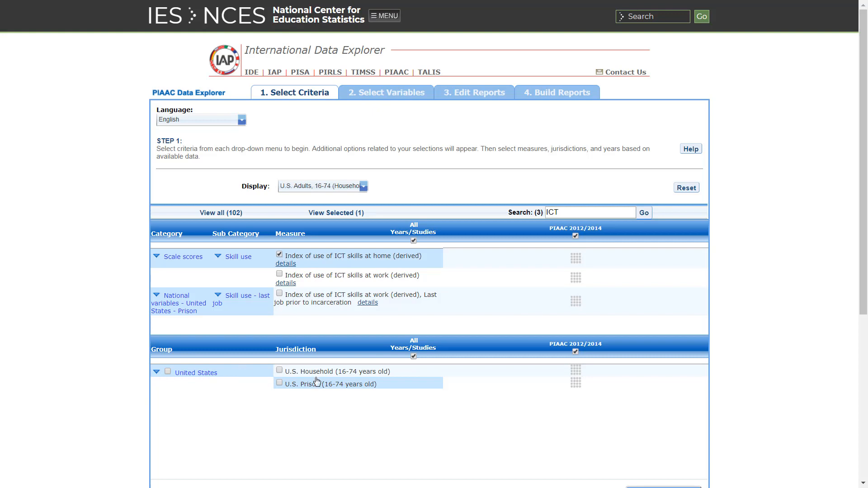
pyautogui.click(280, 370)
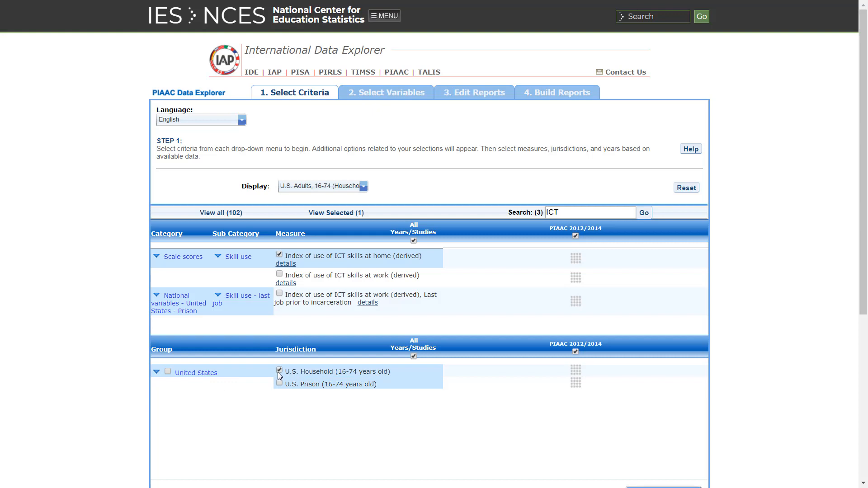
pyautogui.scroll(-3, 279, 376)
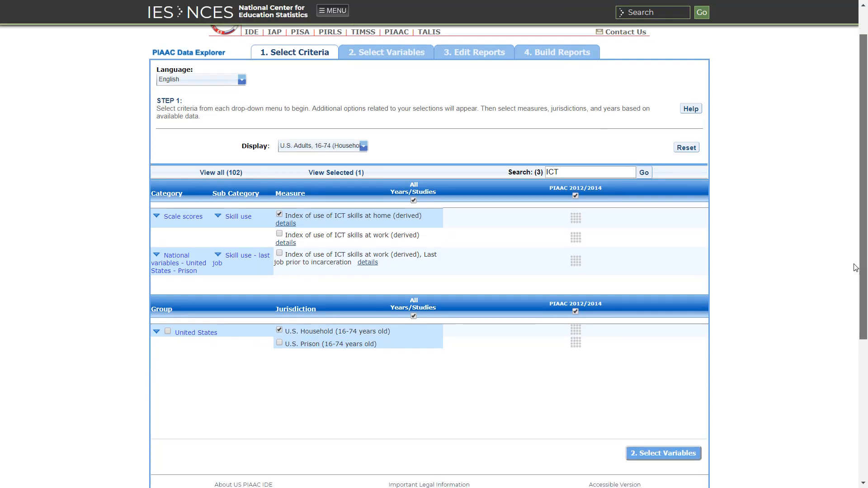
pyautogui.click(673, 436)
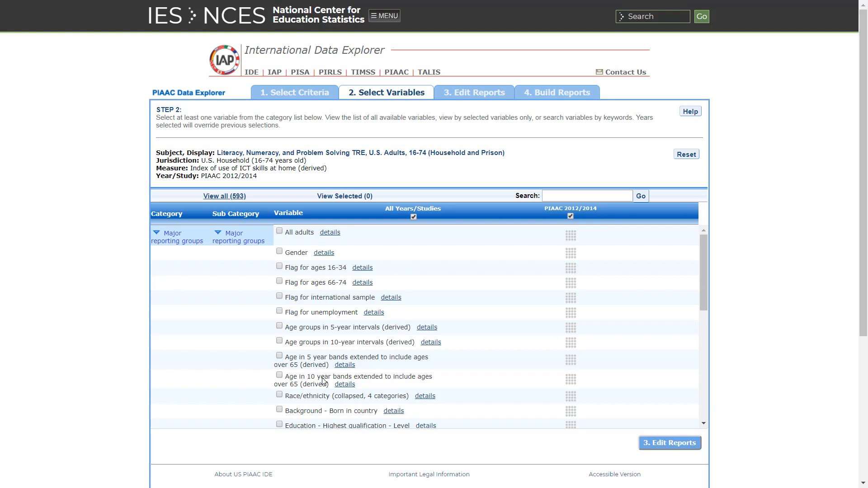
# Compare the details of the two 10-year age variables and select Age in 10 year bands extended to include ages over 65 (derived).
pyautogui.click(431, 343)
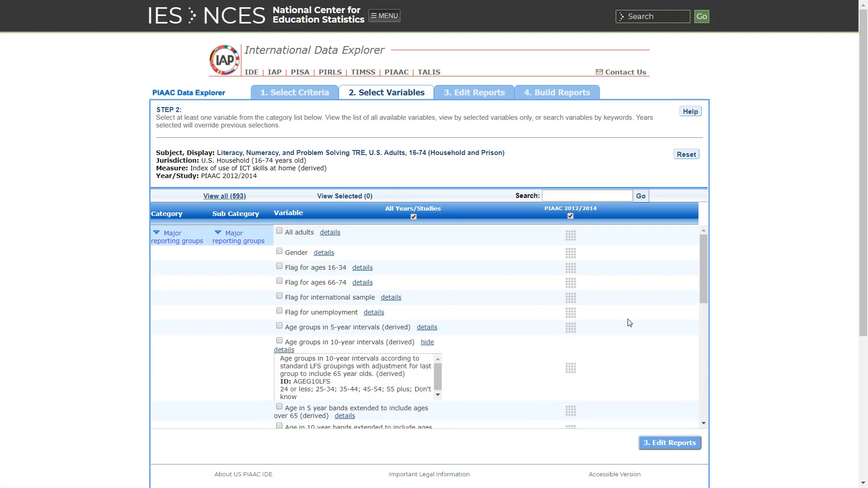
pyautogui.scroll(-2, 704, 301)
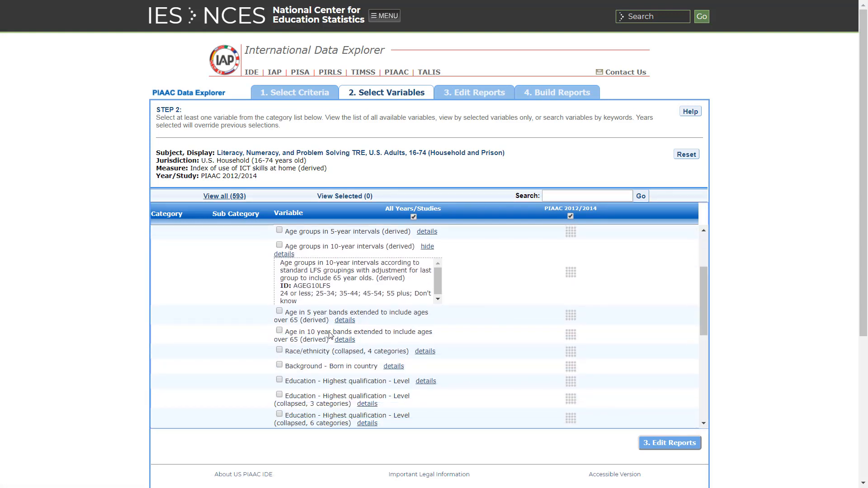
pyautogui.click(342, 340)
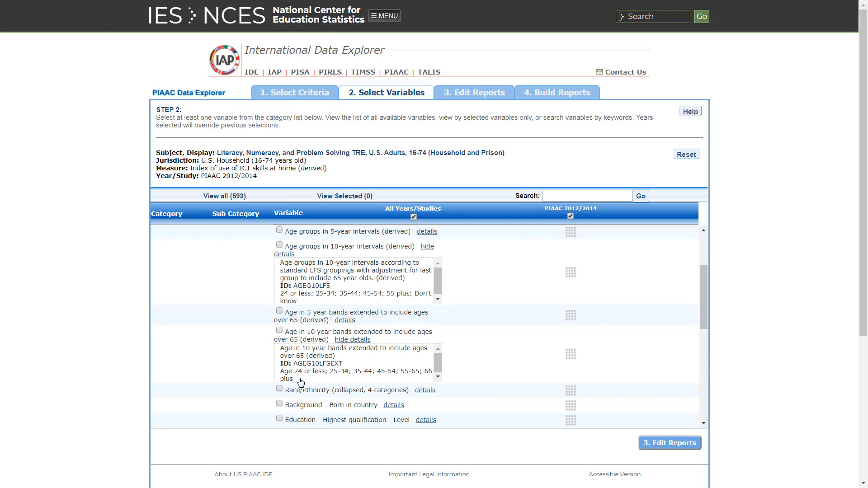
pyautogui.click(279, 331)
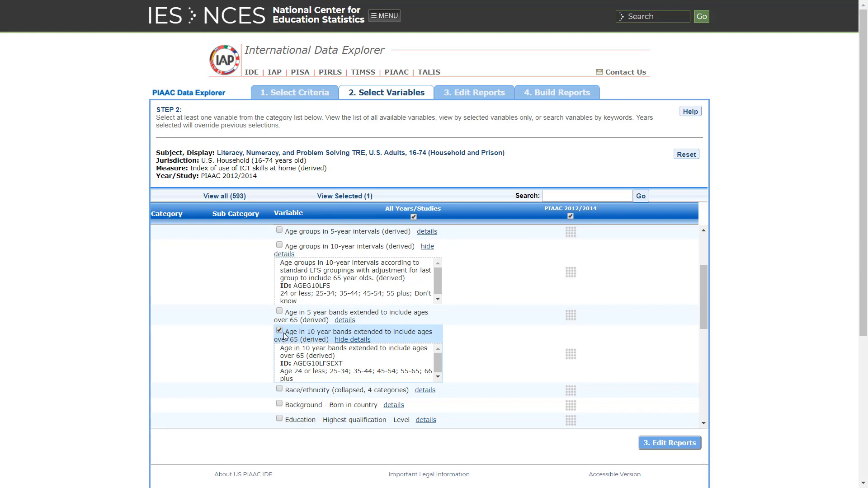
# Search the variables for "CD05", select Current status/work history - Employment status (derived), and continue to editing reports.
pyautogui.moveTo(701, 291); pyautogui.dragTo(701, 292)
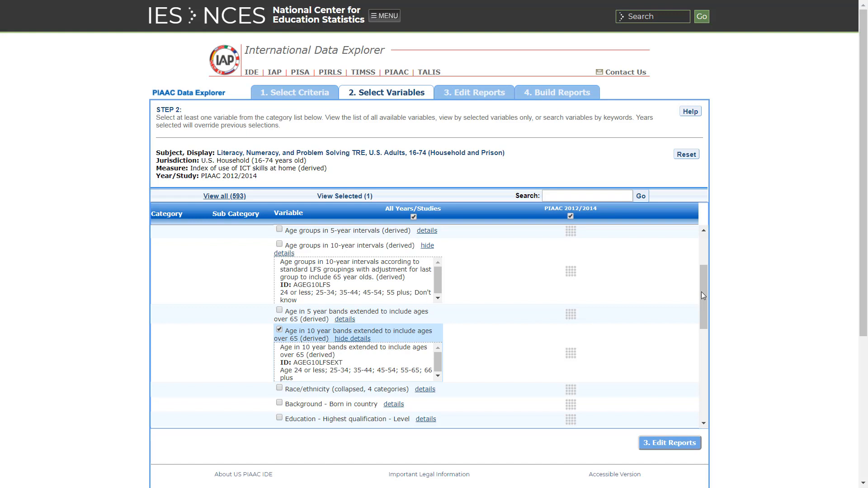
pyautogui.click(612, 194)
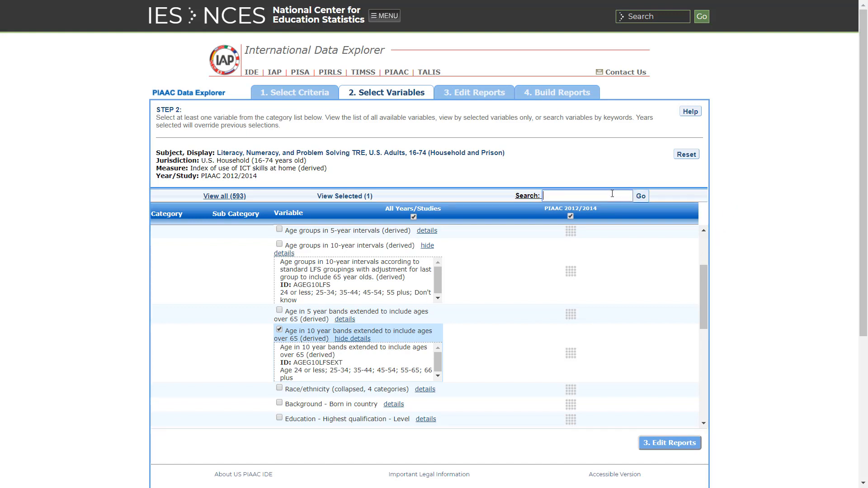
pyautogui.write('C')
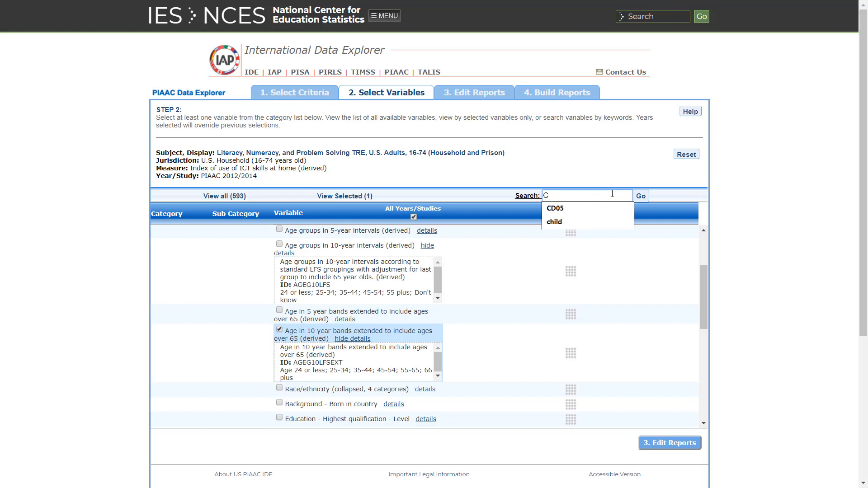
pyautogui.write('D05')
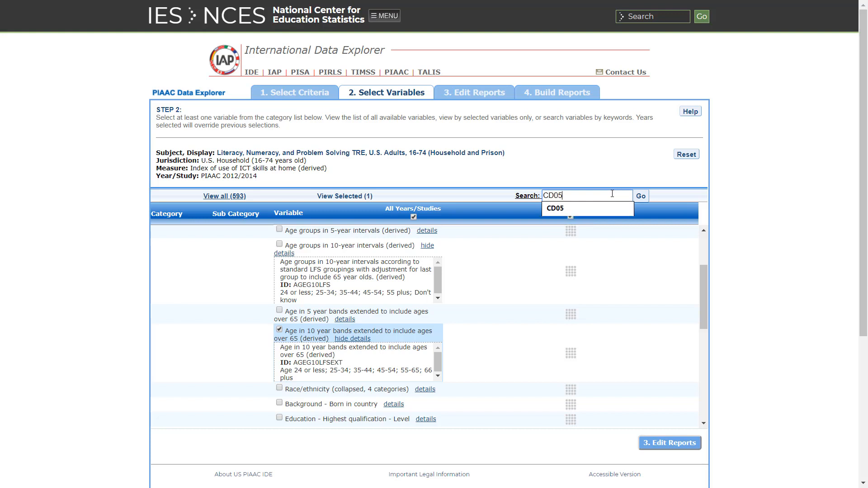
pyautogui.click(638, 195)
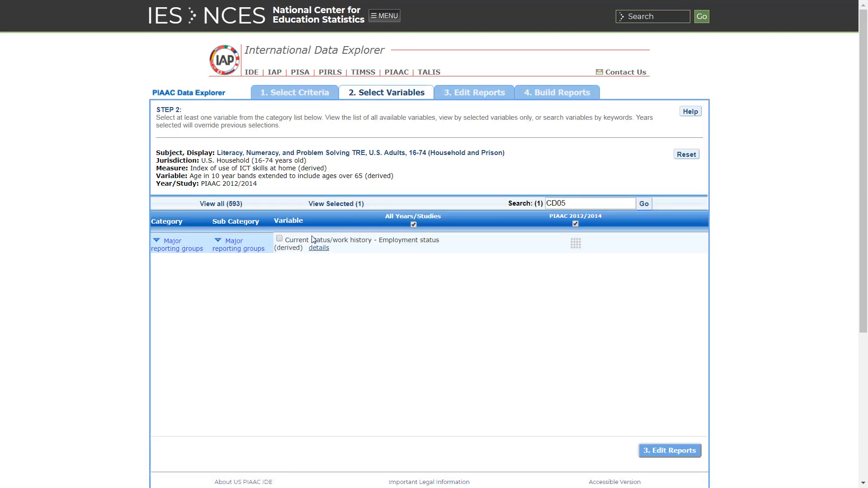
pyautogui.click(287, 240)
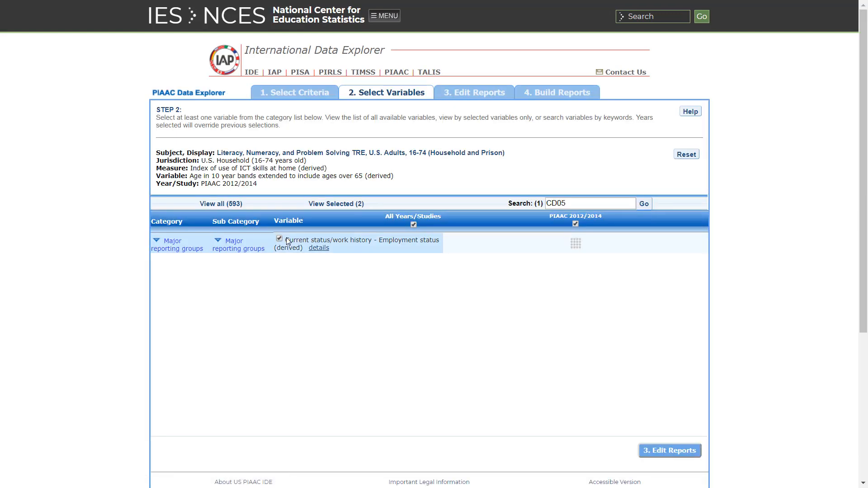
pyautogui.click(654, 451)
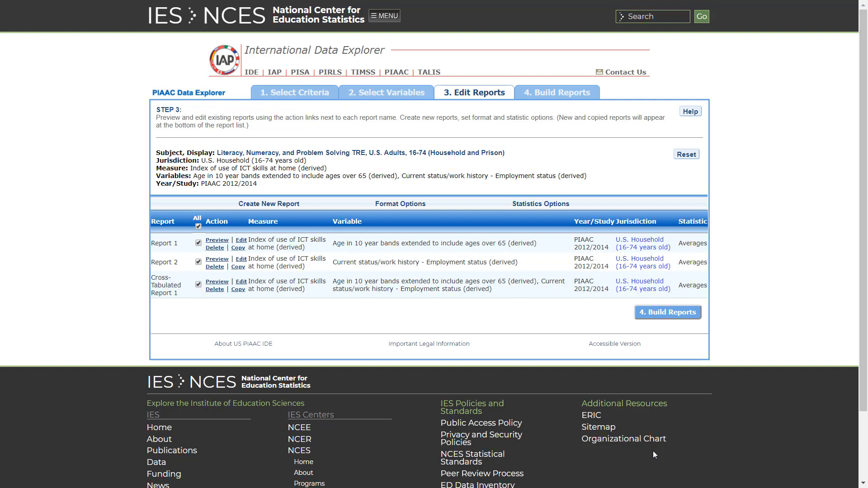
# Exclude Report 1 and Report 2 from the build and open Cross-Tabulated Report 1 for editing.
pyautogui.click(199, 243)
pyautogui.click(199, 263)
pyautogui.click(244, 282)
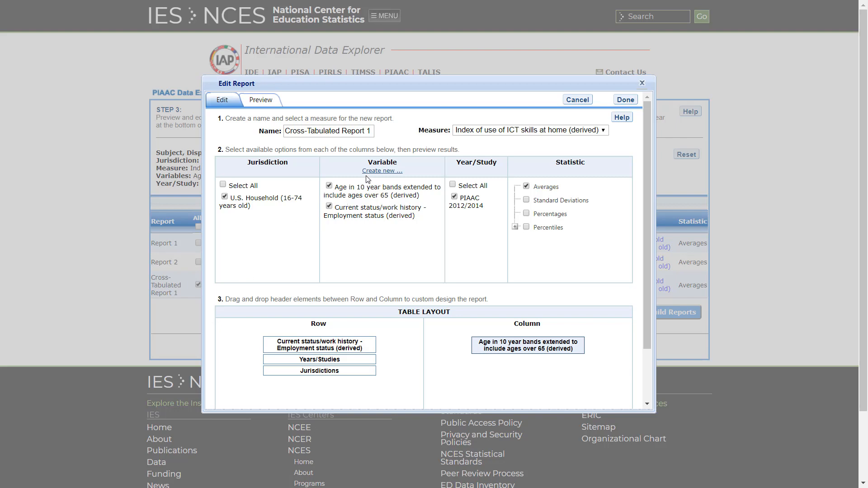
# Create a collapsed version of the extended 10-year age variable, combining 55-65 and 66 plus into a value named "55-74".
pyautogui.click(378, 172)
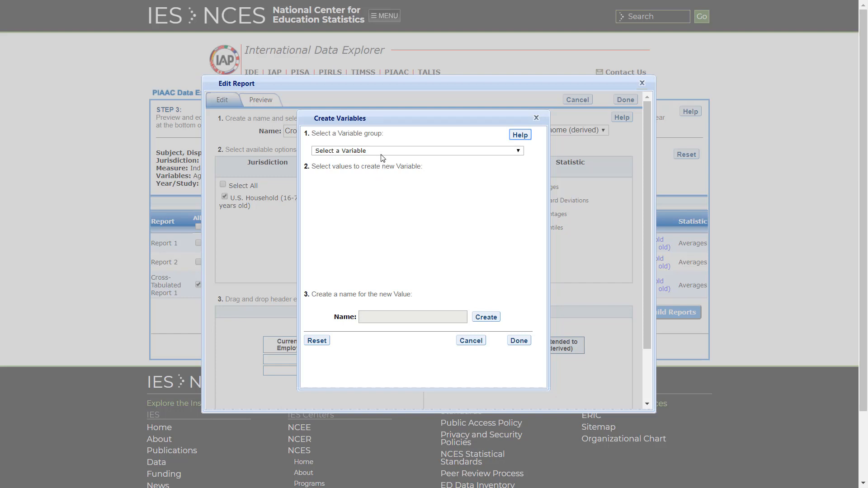
pyautogui.click(381, 152)
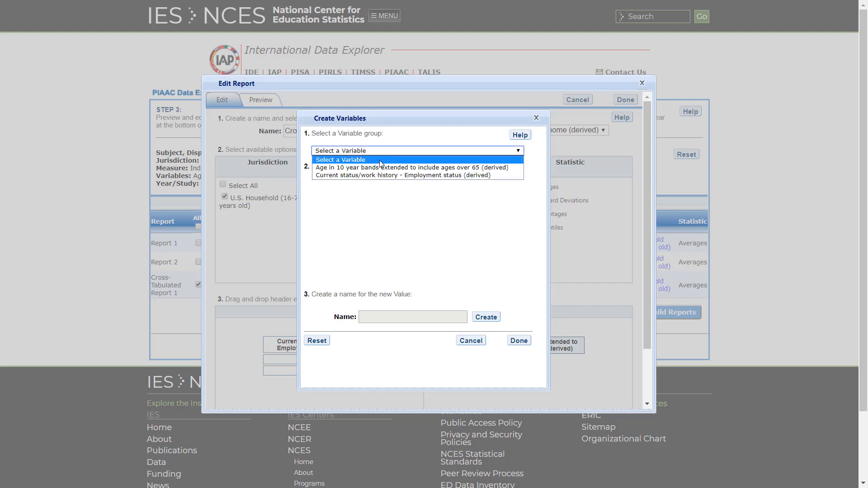
pyautogui.click(379, 168)
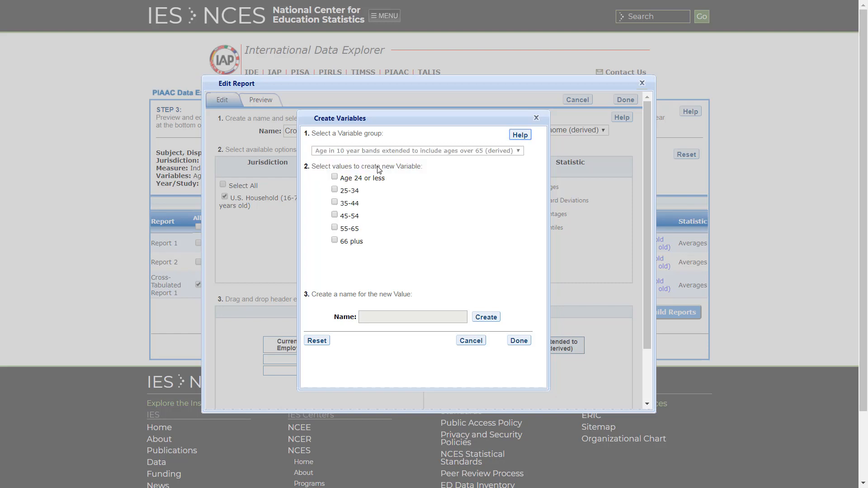
pyautogui.click(335, 227)
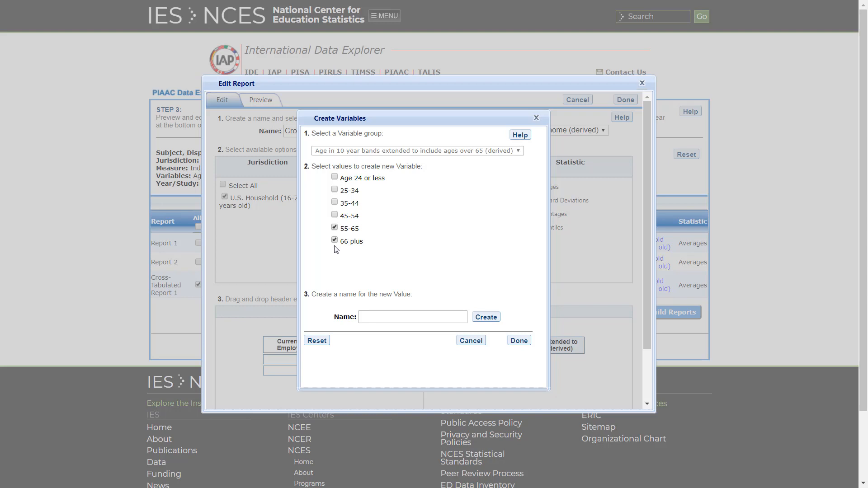
pyautogui.click(386, 320)
pyautogui.write('55')
pyautogui.write('-74')
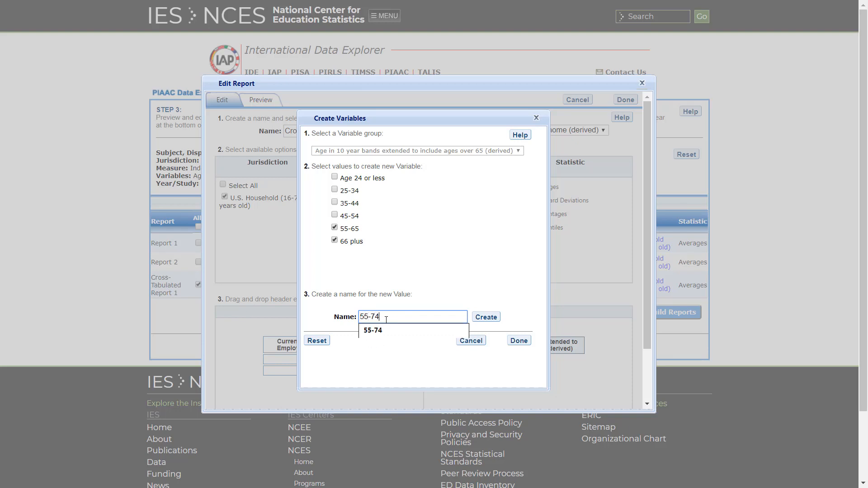
pyautogui.click(487, 318)
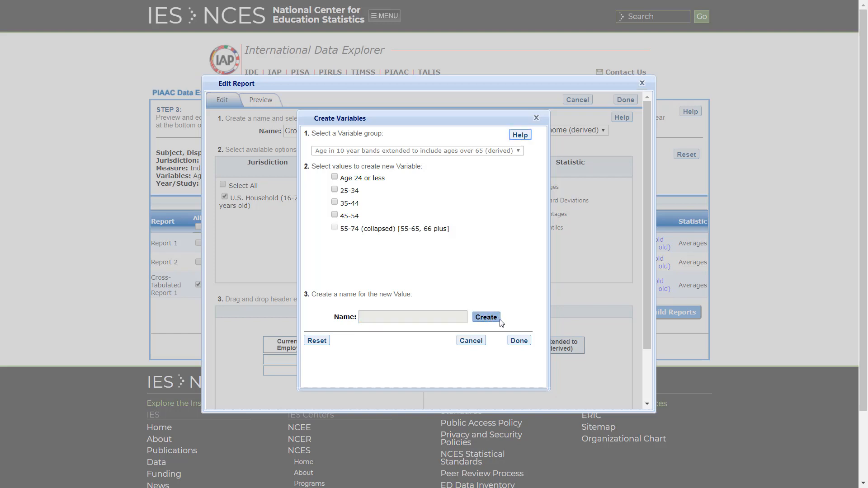
pyautogui.click(524, 343)
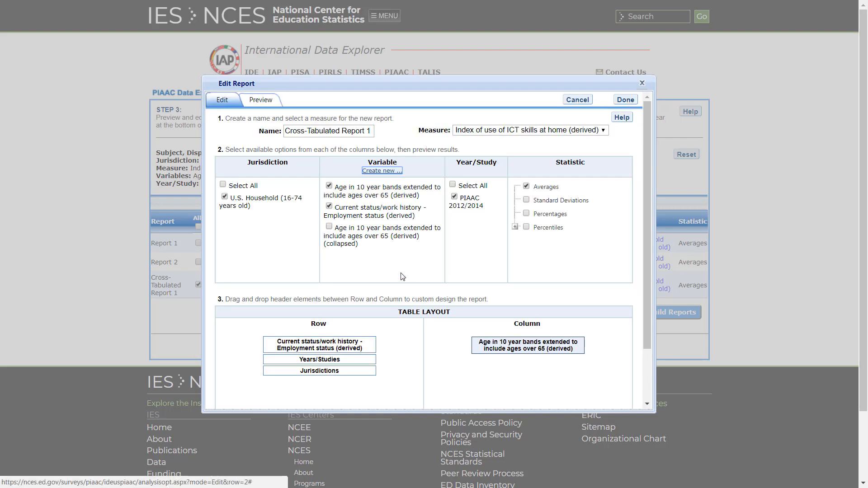
# Replace the original age variable with its collapsed version in Cross-Tabulated Report 1, add Standard Deviations to the statistics, and save the report.
pyautogui.click(329, 186)
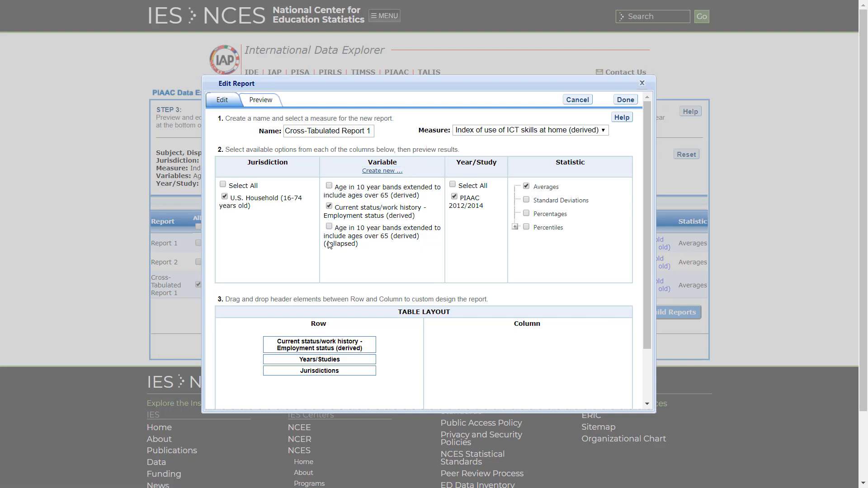
pyautogui.click(329, 227)
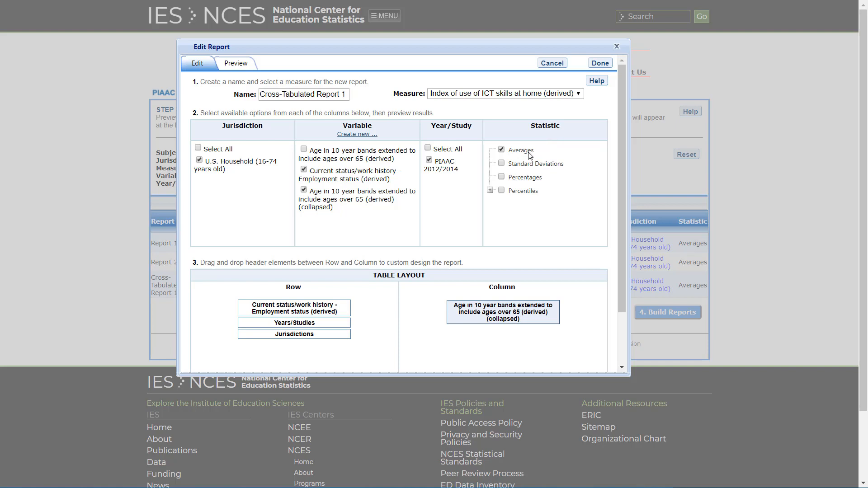
pyautogui.click(502, 166)
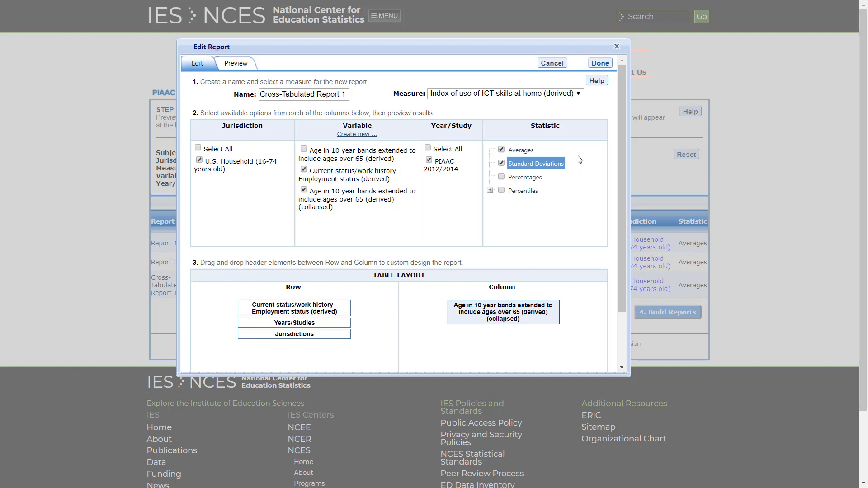
pyautogui.click(605, 65)
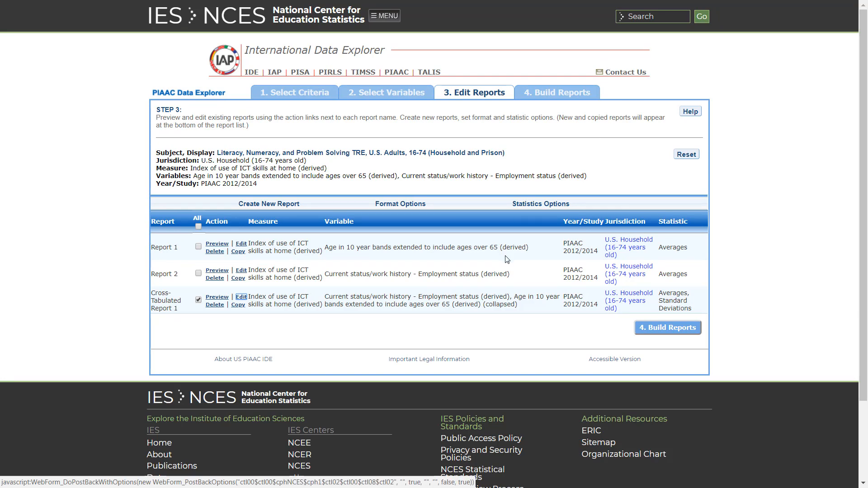
# Build Cross-Tabulated Report 1 and review the ICT skill use results for the 55-74 age group by employment status.
pyautogui.click(672, 327)
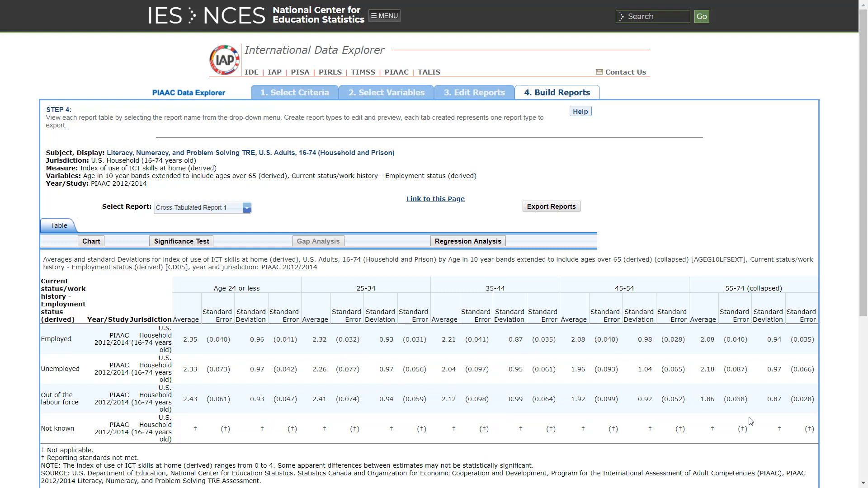
pyautogui.moveTo(749, 417); pyautogui.dragTo(746, 373)
pyautogui.click(743, 342)
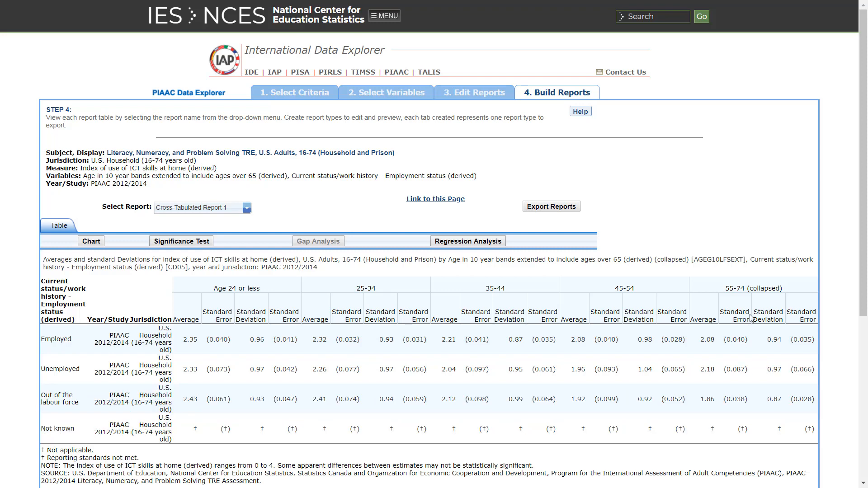
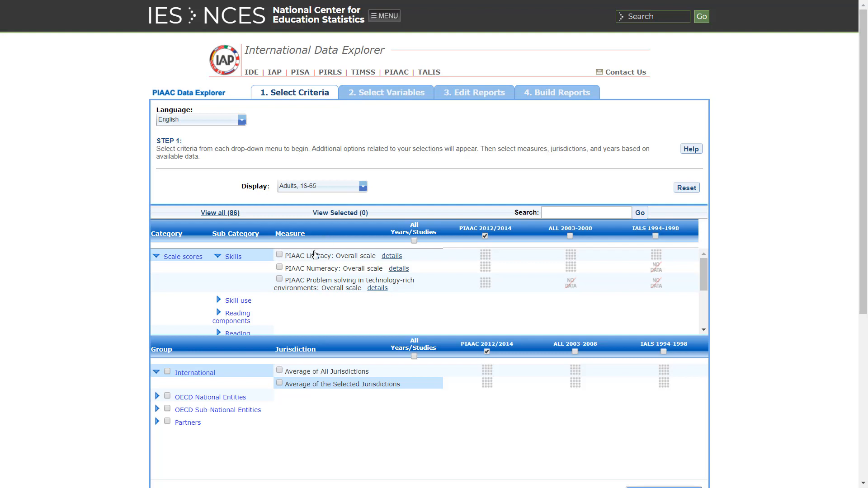
# Select PIAAC Numeracy: Overall scale for Average of All Jurisdictions and United States, and continue to variables.
pyautogui.click(279, 268)
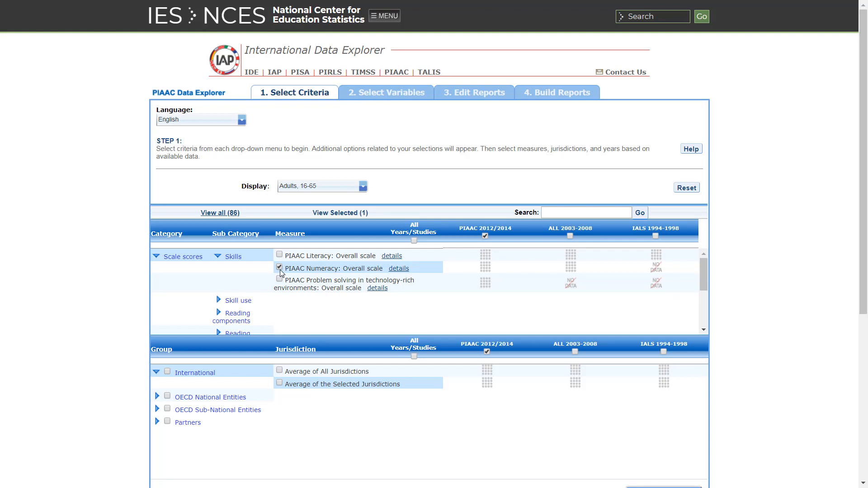
pyautogui.click(280, 370)
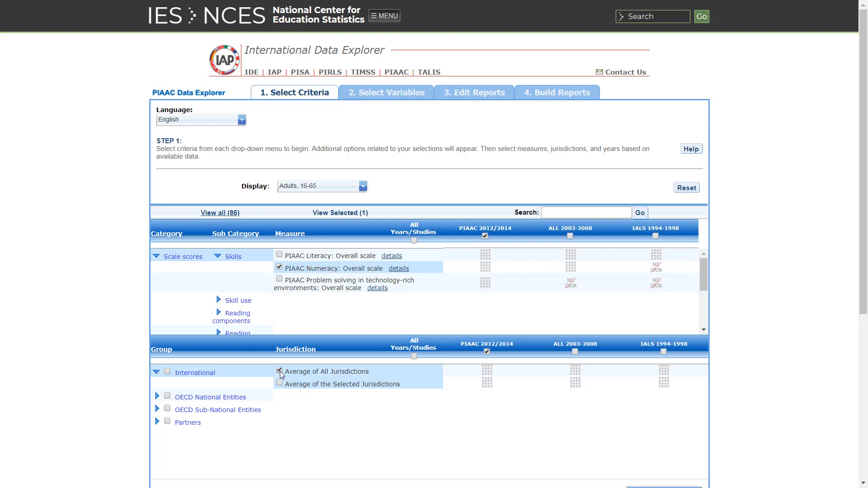
pyautogui.click(157, 396)
pyautogui.scroll(-5, 700, 400)
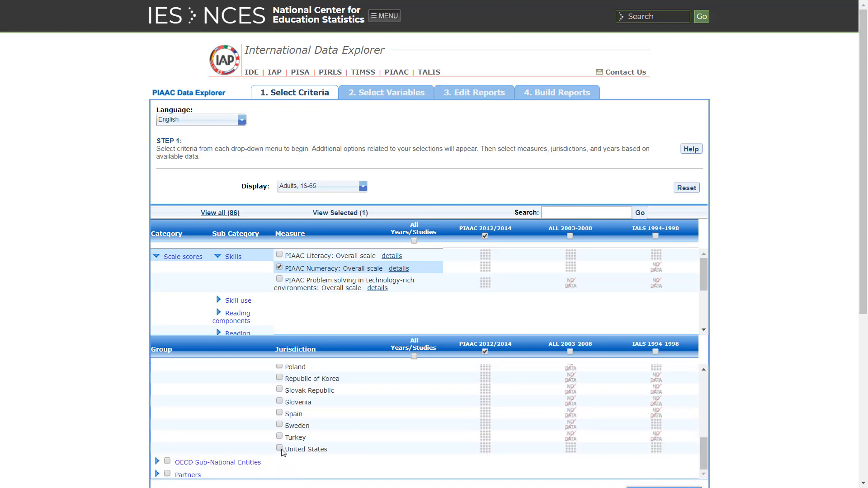
pyautogui.click(280, 448)
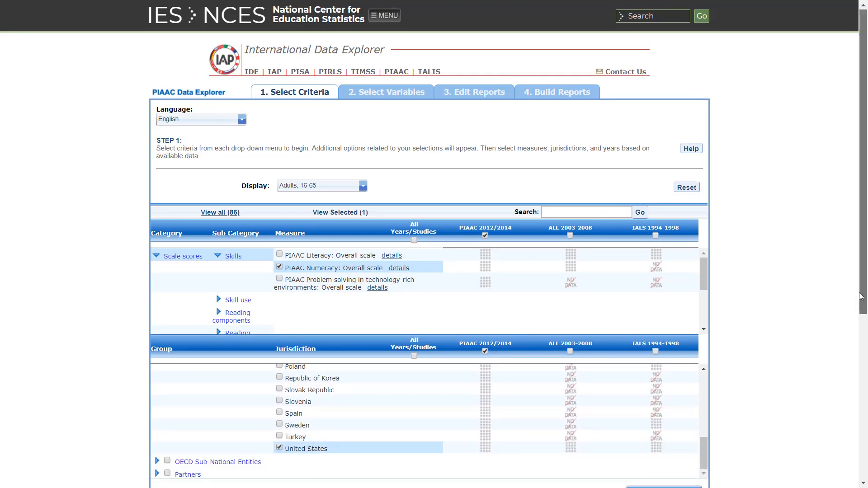
pyautogui.scroll(-5, 669, 254)
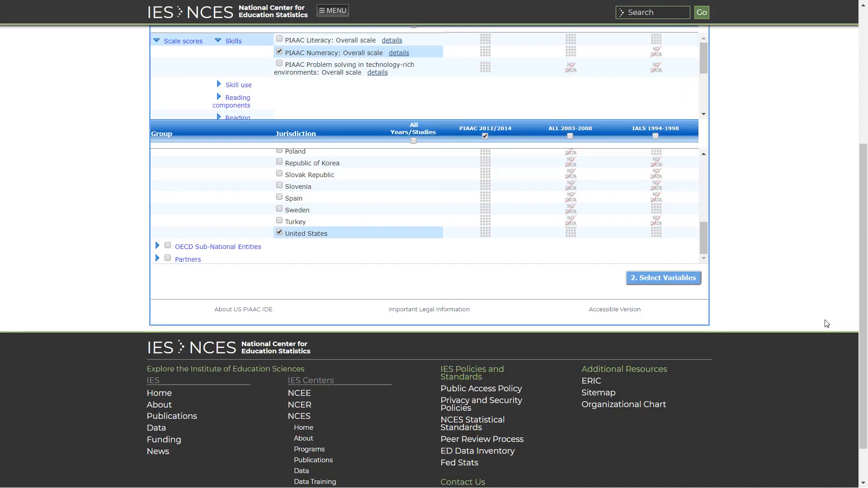
pyautogui.click(666, 274)
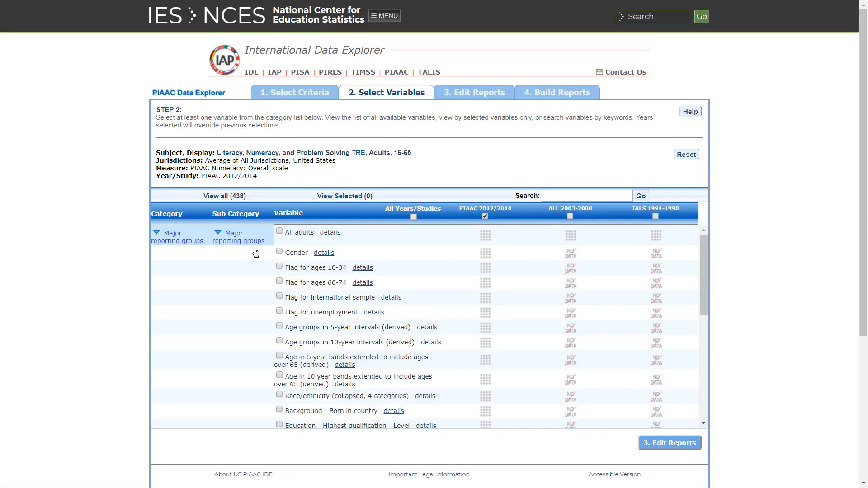
# Select the variable Age groups in 10-year intervals (derived) and build Report 1.
pyautogui.click(280, 343)
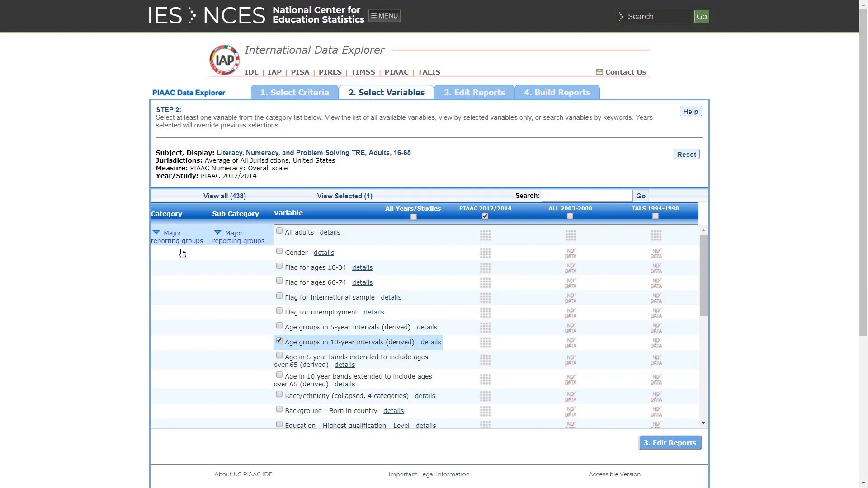
pyautogui.click(661, 443)
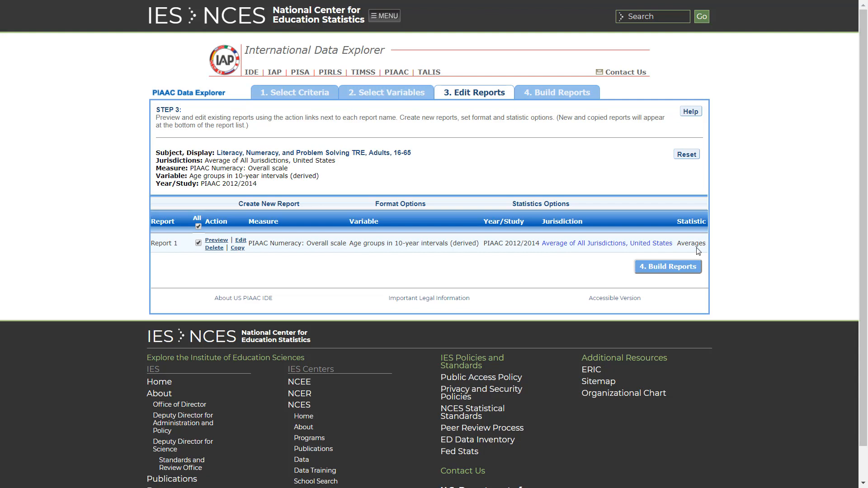
pyautogui.click(689, 266)
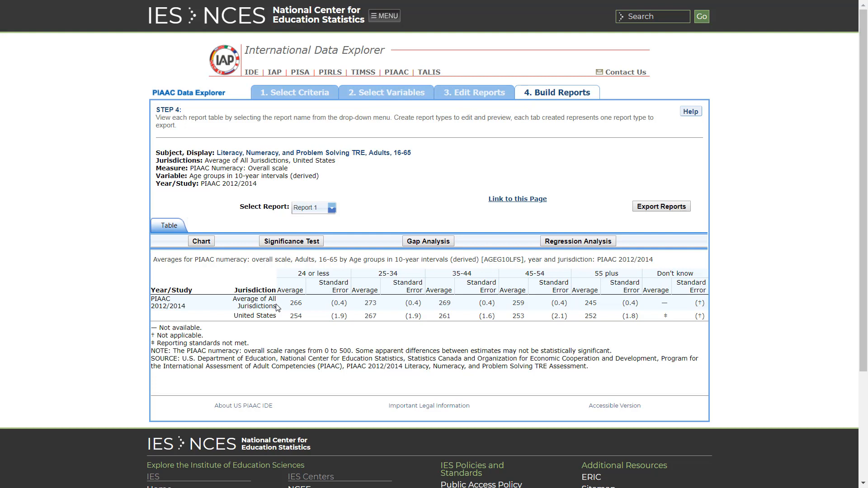
# Start a gap analysis between jurisdictions, choose the difference between groups as the measure, and include all jurisdictions.
pyautogui.click(424, 244)
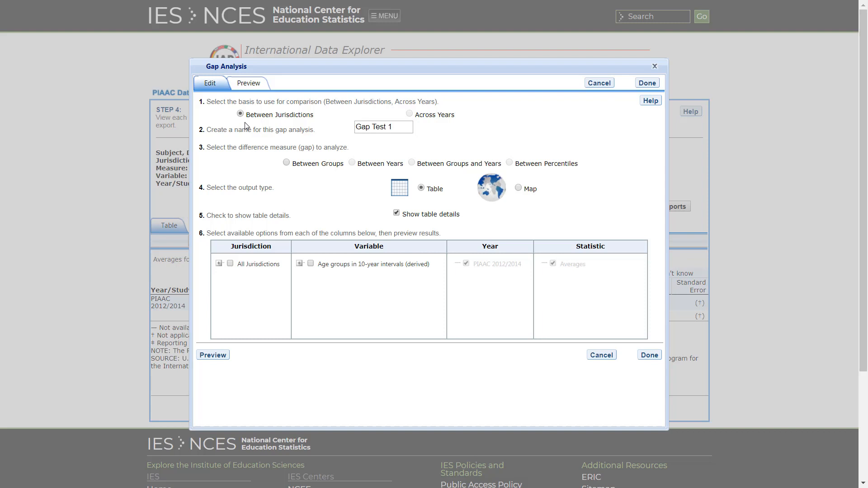
pyautogui.click(287, 163)
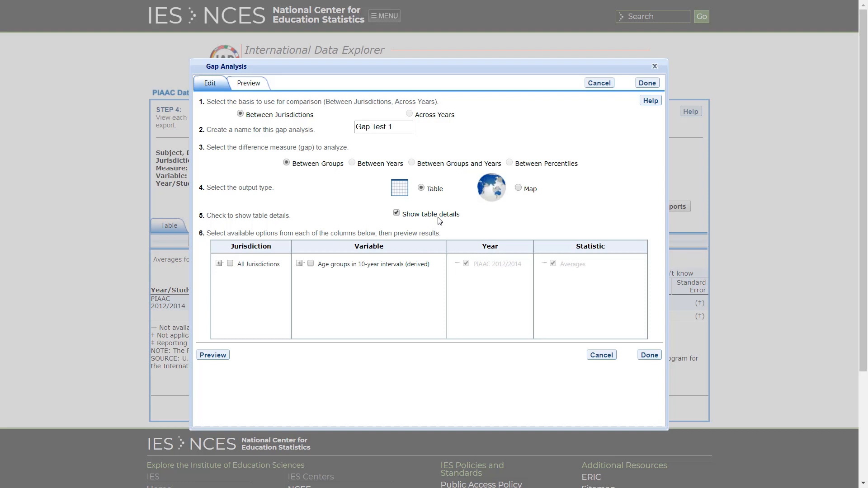
pyautogui.click(230, 264)
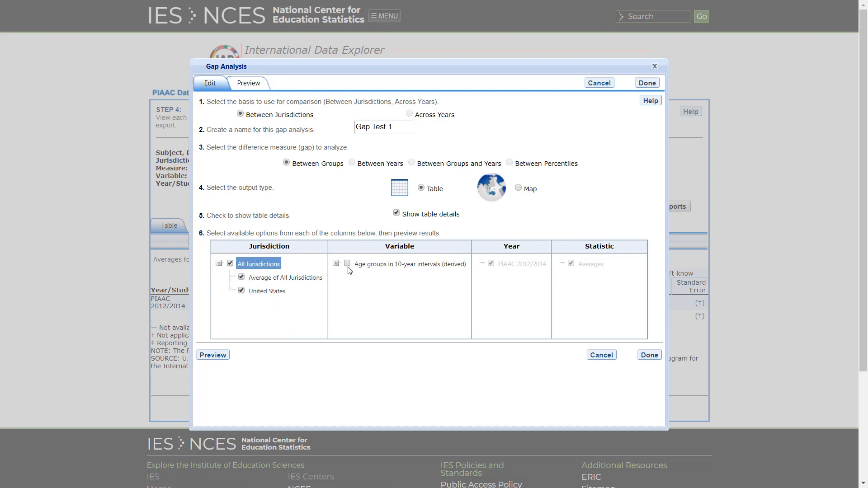
# Include the 24 or less and 55 plus age groups in Gap Test 1, run it, and review the gap results.
pyautogui.click(336, 264)
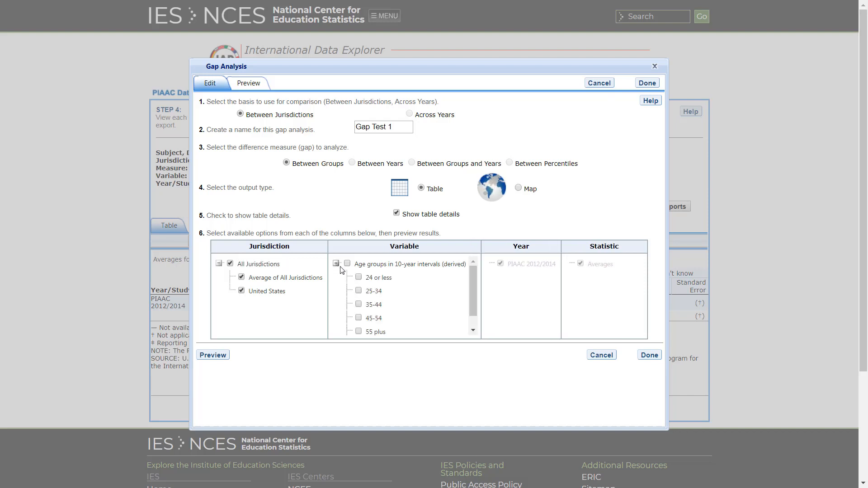
pyautogui.moveTo(475, 283)
pyautogui.mouseDown()
pyautogui.moveTo(475, 306)
pyautogui.moveTo(468, 273)
pyautogui.mouseUp()
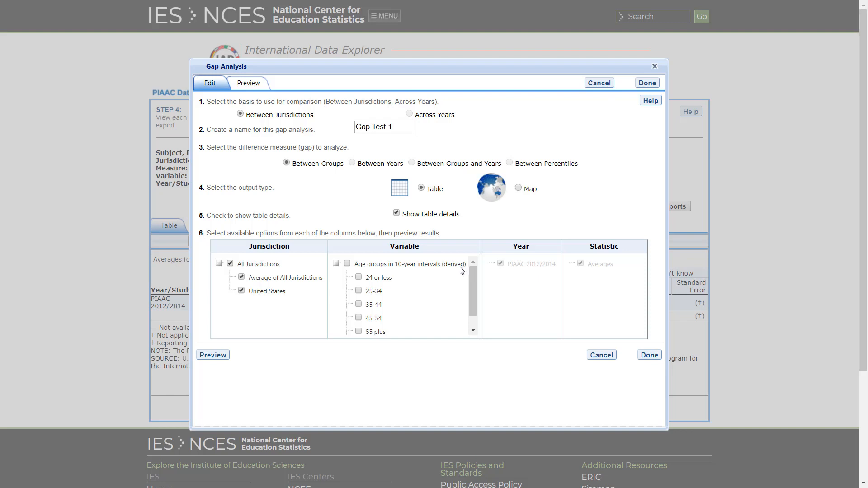
pyautogui.click(361, 279)
pyautogui.moveTo(474, 281); pyautogui.dragTo(471, 316)
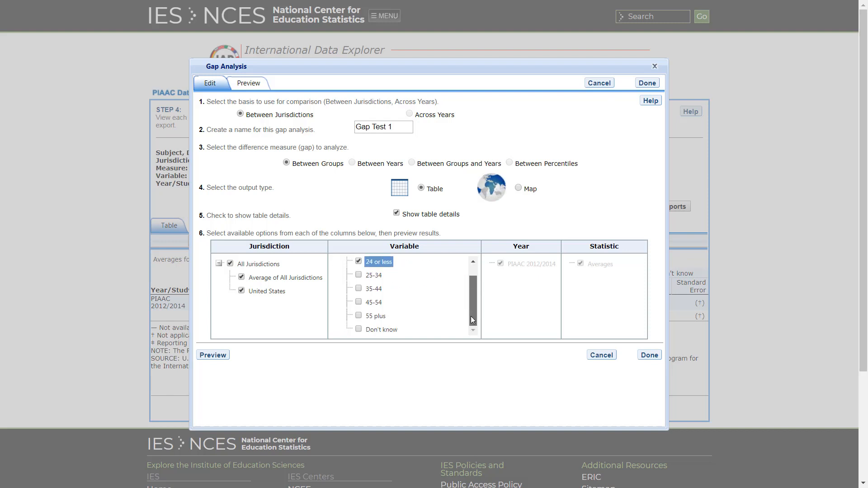
pyautogui.click(358, 315)
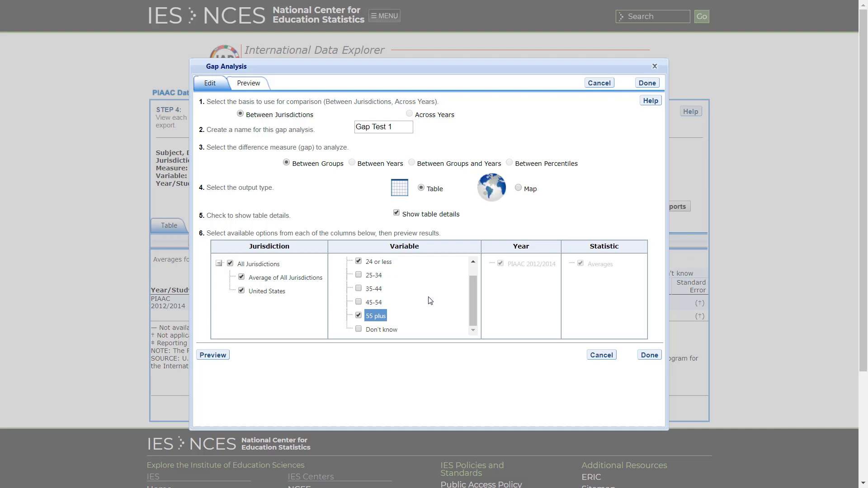
pyautogui.click(644, 354)
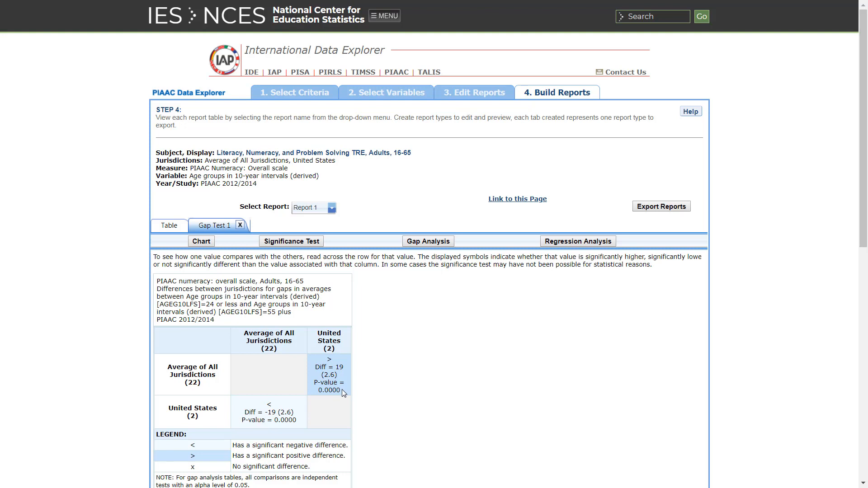
pyautogui.scroll(-1, 342, 390)
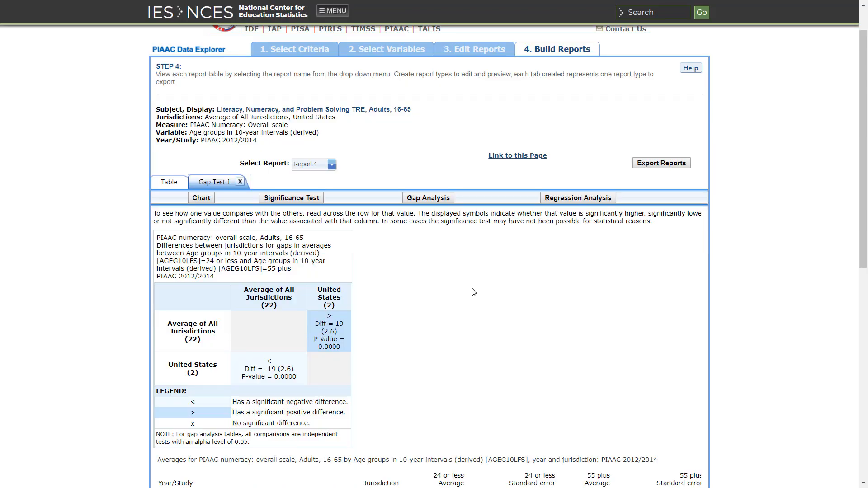
pyautogui.scroll(-2, 865, 203)
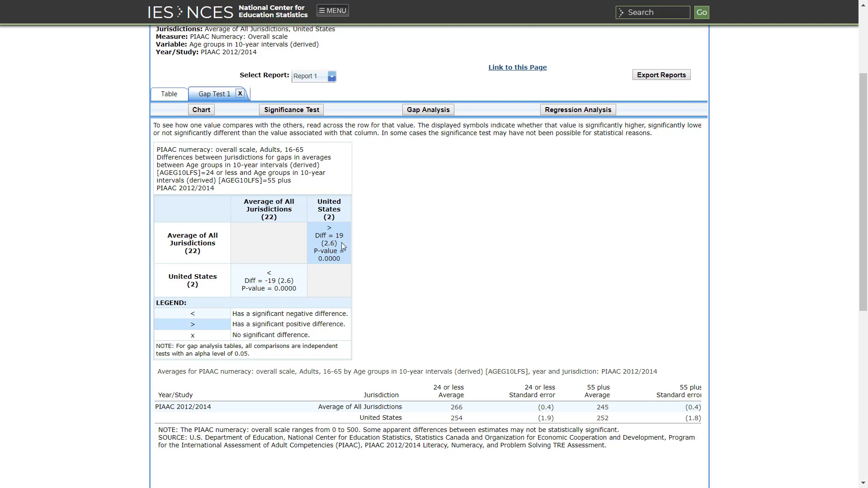
pyautogui.scroll(3, 353, 366)
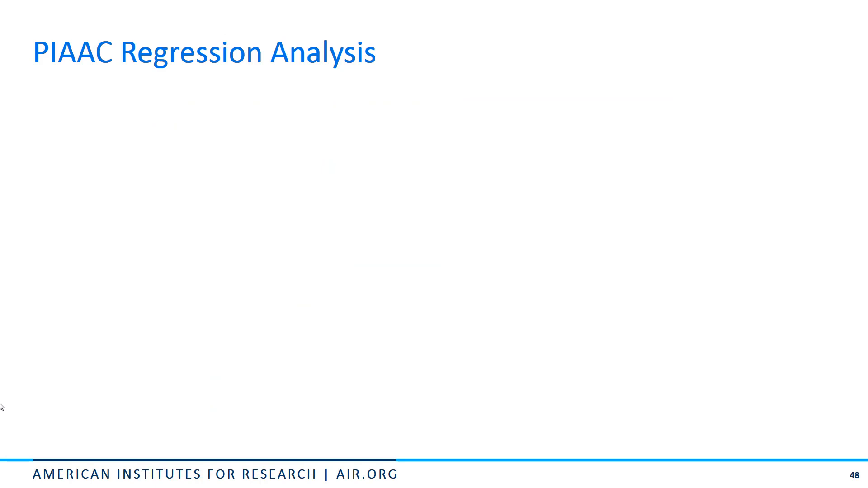
pyautogui.press('Right')
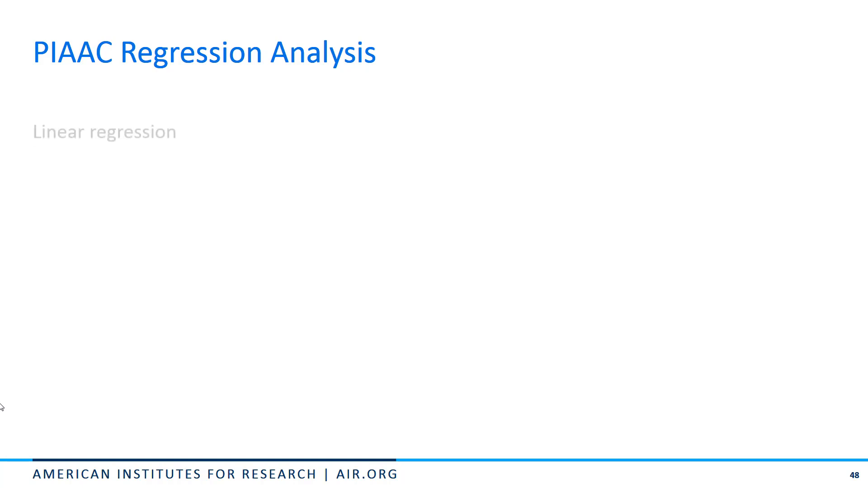
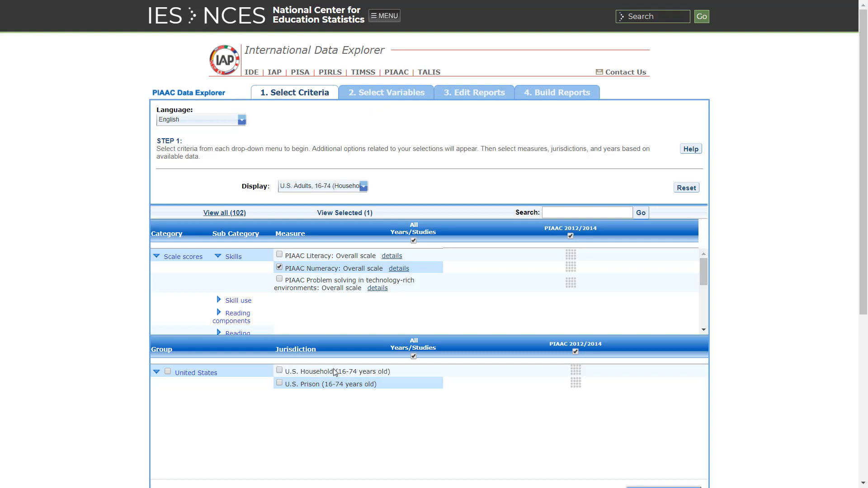
# Add the U.S. Household (16-74 years old) jurisdiction to the numeracy criteria and continue to variable selection.
pyautogui.click(279, 371)
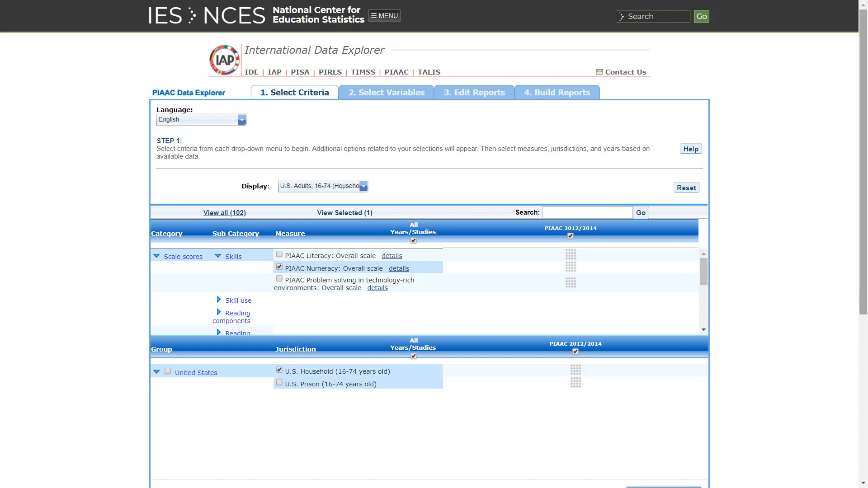
pyautogui.scroll(-2, 846, 290)
pyautogui.click(682, 436)
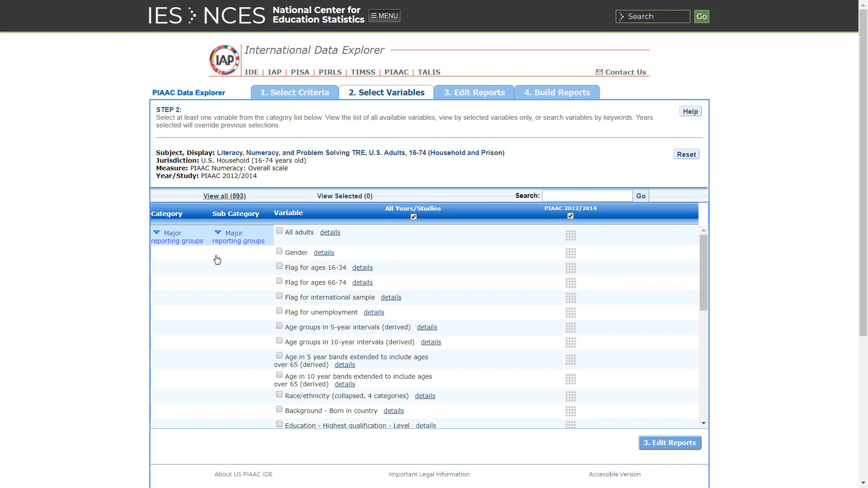
# Select the variables Age in 10 year bands extended to include ages over 65 (derived) and Current status/work history - Employment status (derived).
pyautogui.click(279, 376)
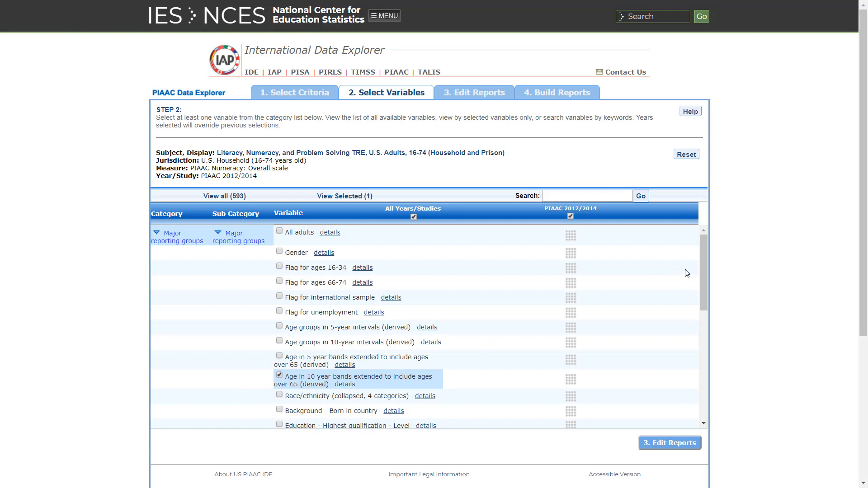
pyautogui.moveTo(703, 276); pyautogui.dragTo(690, 327)
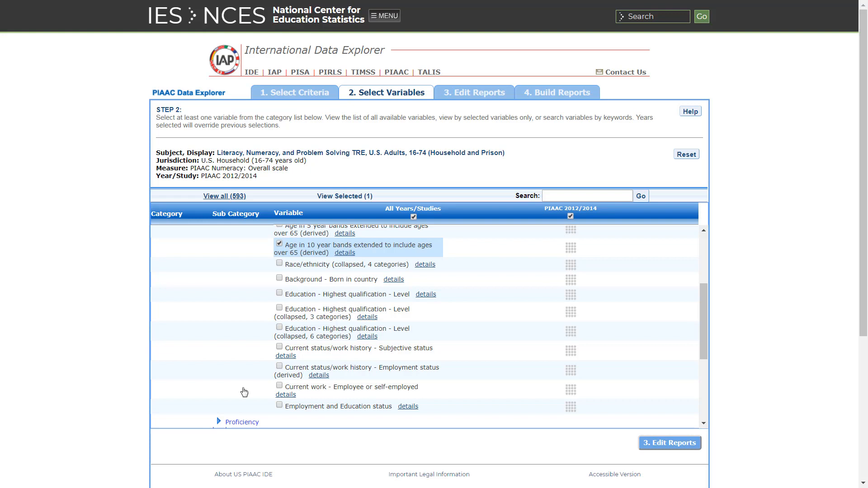
pyautogui.click(281, 367)
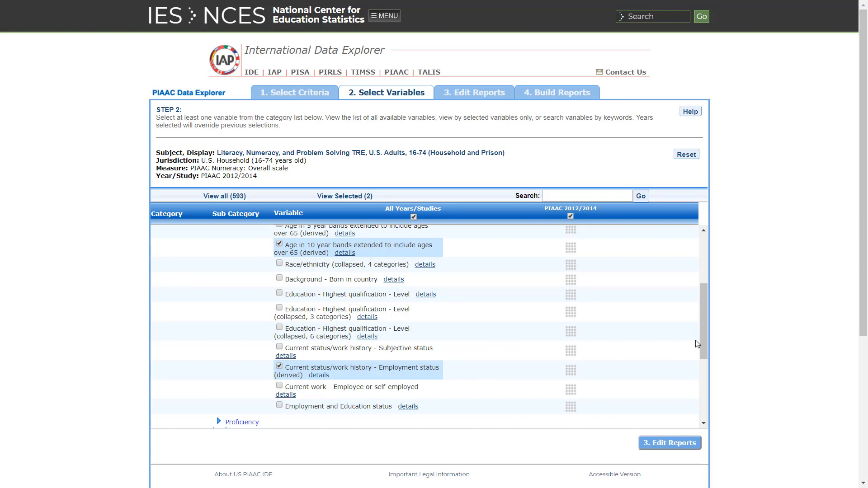
# Add Seen dentist in past year from the Health group of the United States national variables and continue to report editing.
pyautogui.moveTo(703, 346); pyautogui.dragTo(681, 420)
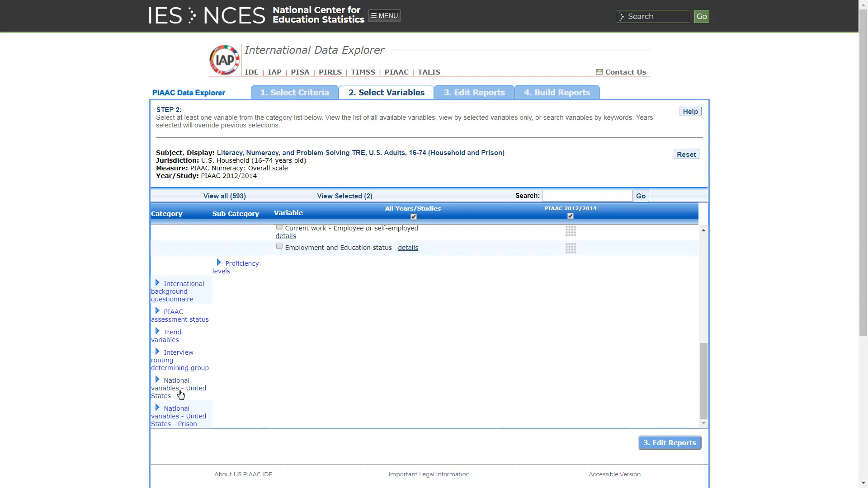
pyautogui.click(176, 397)
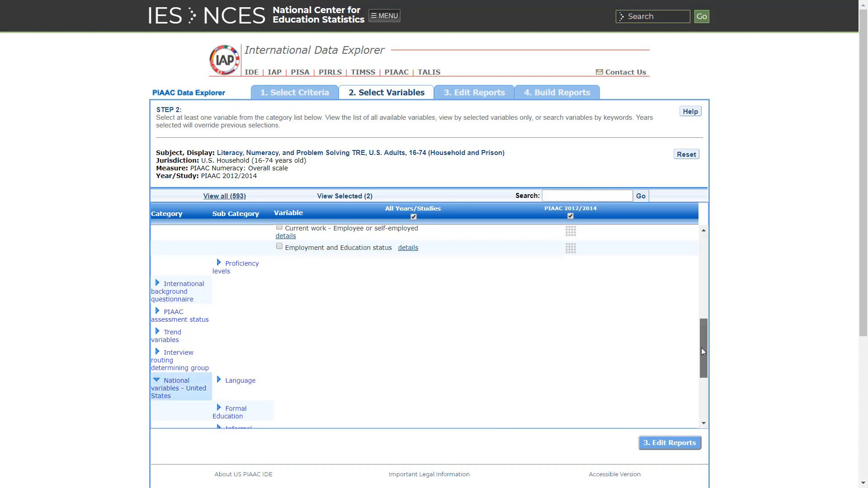
pyautogui.moveTo(703, 348); pyautogui.dragTo(680, 417)
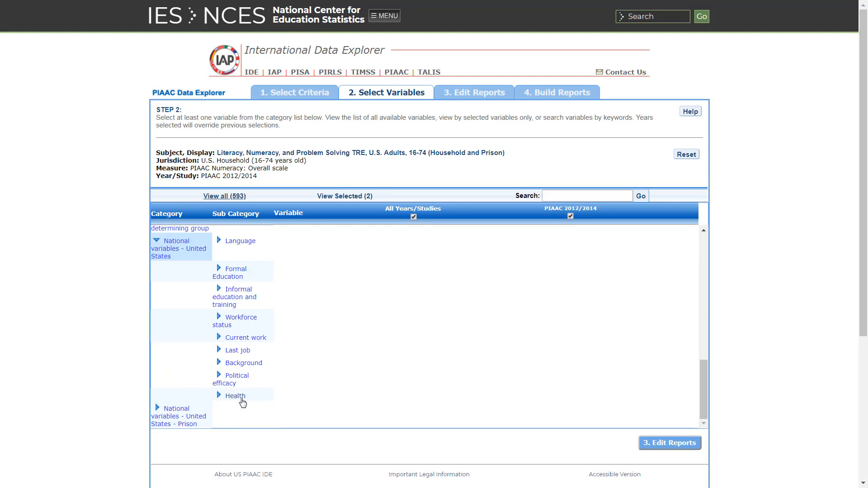
pyautogui.click(239, 397)
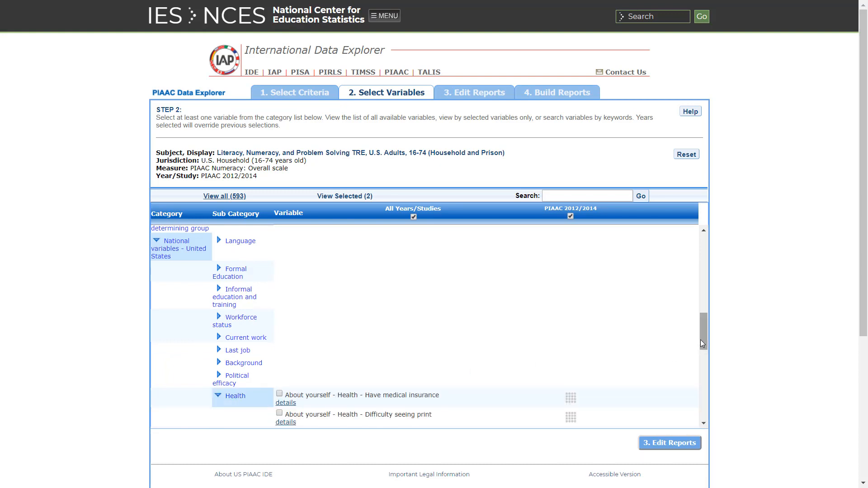
pyautogui.moveTo(702, 339); pyautogui.dragTo(694, 421)
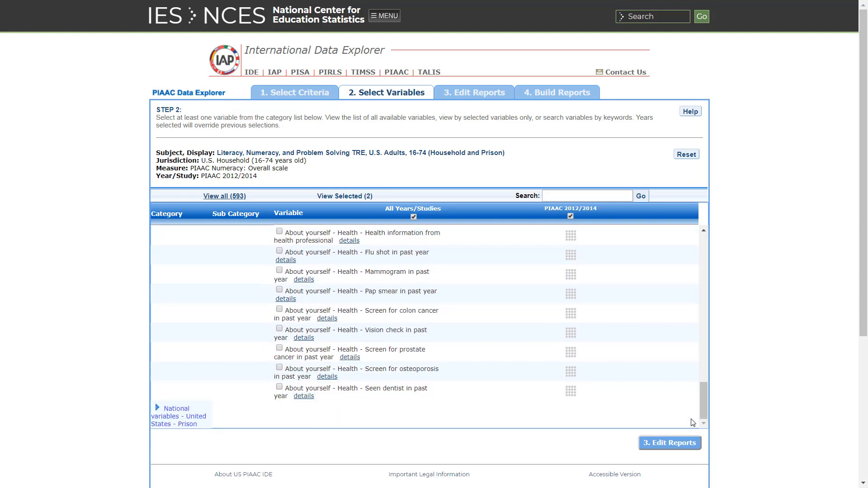
pyautogui.click(279, 388)
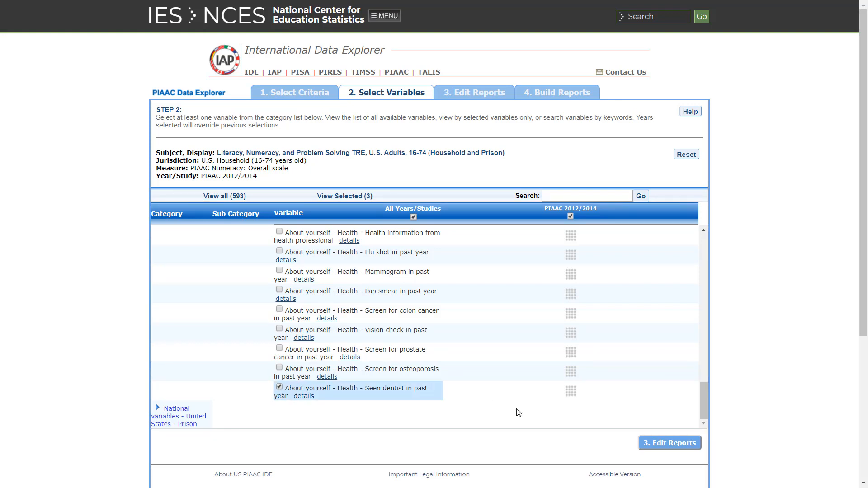
pyautogui.click(656, 443)
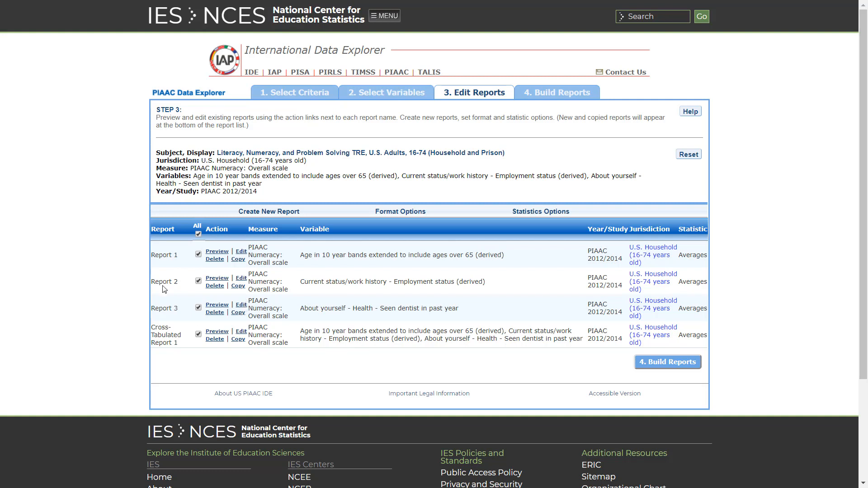
# Exclude Reports 1, 2 and 3 and build only Cross-Tabulated Report 1.
pyautogui.click(199, 255)
pyautogui.click(199, 282)
pyautogui.click(199, 308)
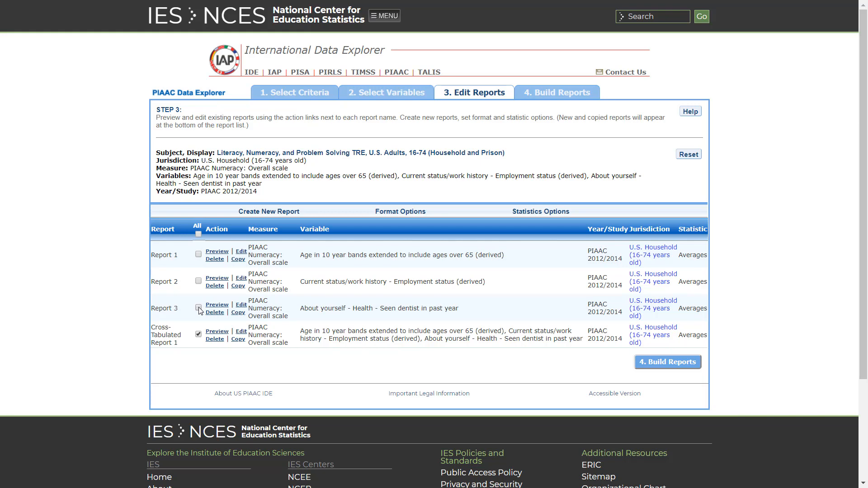
pyautogui.click(659, 362)
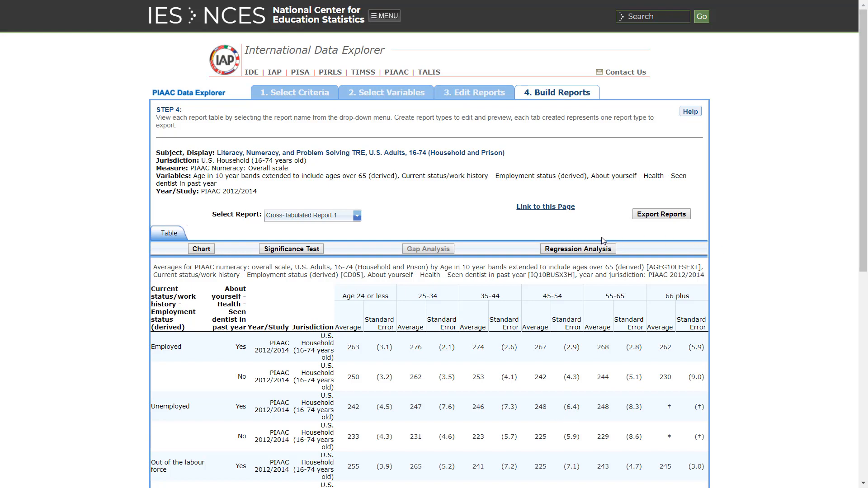
# Run Regression 1 for U.S. Household (16-74 years old), PIAAC 2012/2014, with all three variables, and examine the regression coefficients.
pyautogui.click(598, 250)
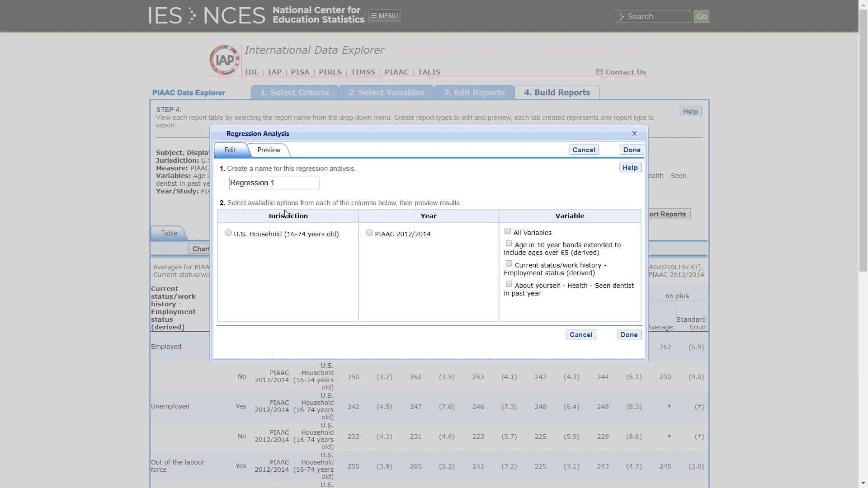
pyautogui.click(233, 236)
pyautogui.click(371, 234)
pyautogui.click(631, 337)
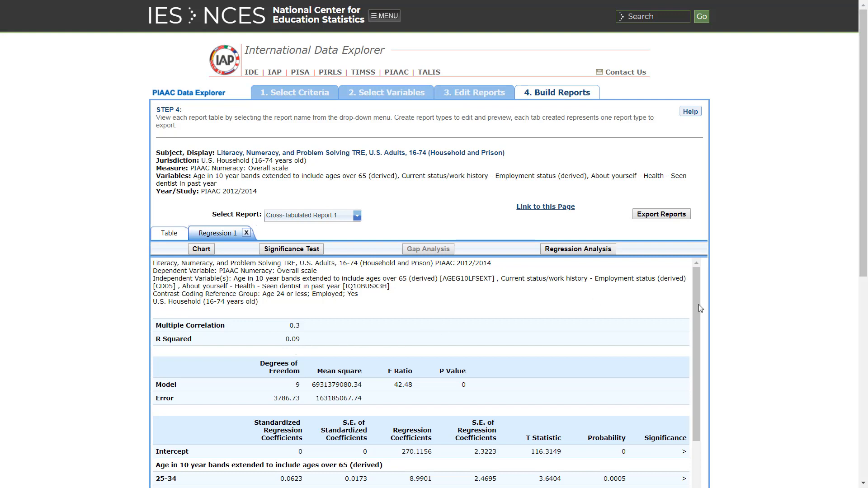
pyautogui.moveTo(698, 305); pyautogui.dragTo(362, 361)
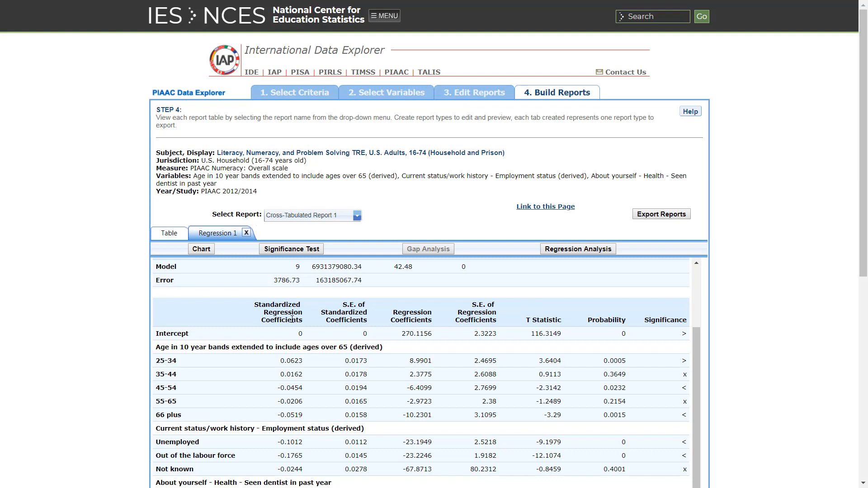
pyautogui.scroll(1, 292, 320)
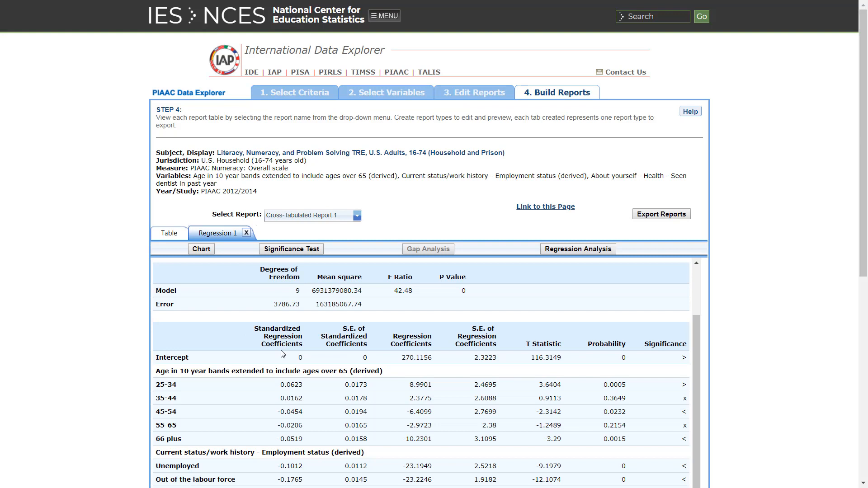
pyautogui.scroll(-3, 283, 354)
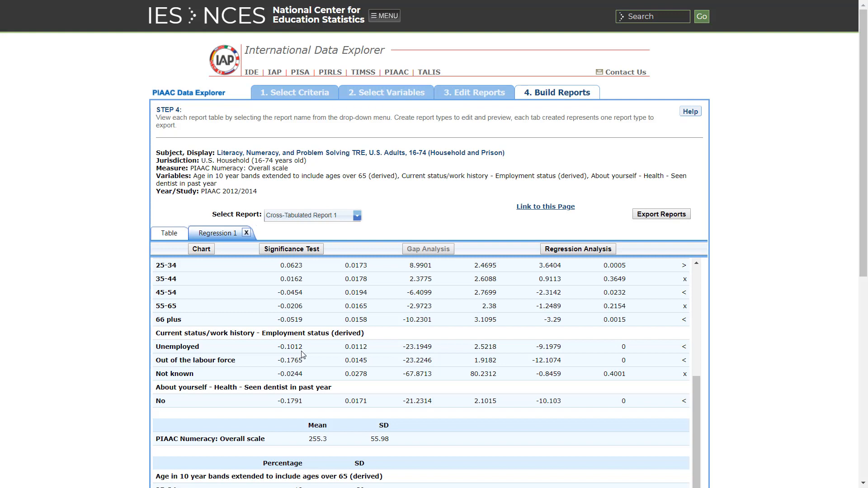
pyautogui.moveTo(696, 378); pyautogui.dragTo(695, 348)
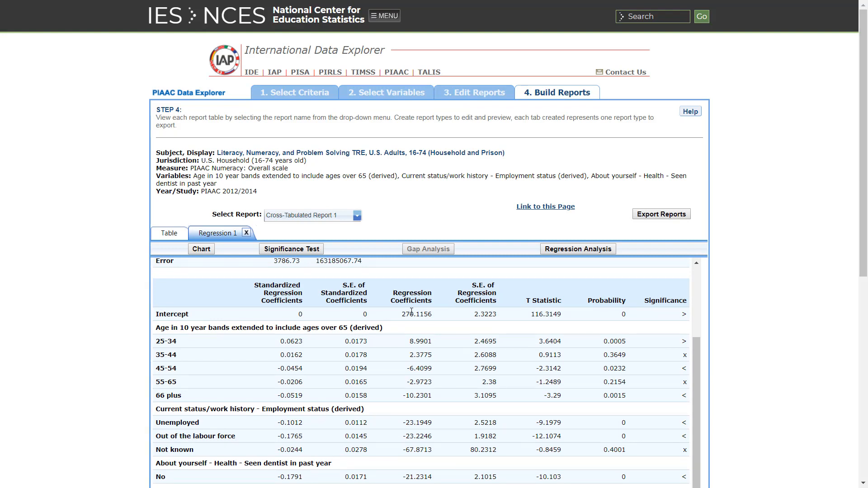